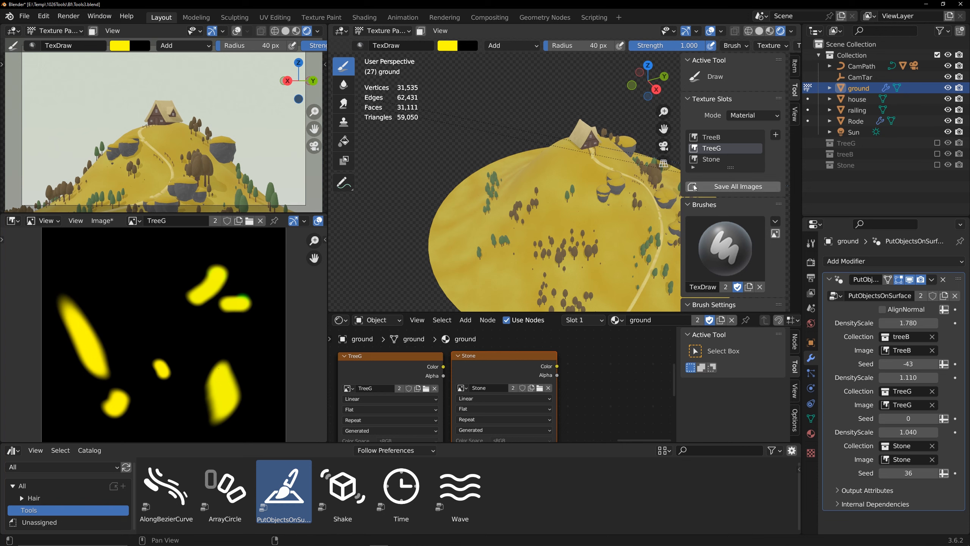
- Paint a stroke of stones onto the ground hill with the Stone texture slot active
{"action": "left_click", "coordinate": [711, 159]}
{"action": "mouse_move", "coordinate": [524, 201]}
{"action": "left_mouse_down"}
{"action": "mouse_move", "coordinate": [569, 237]}
{"action": "mouse_move", "coordinate": [508, 274]}
{"action": "left_mouse_up"}
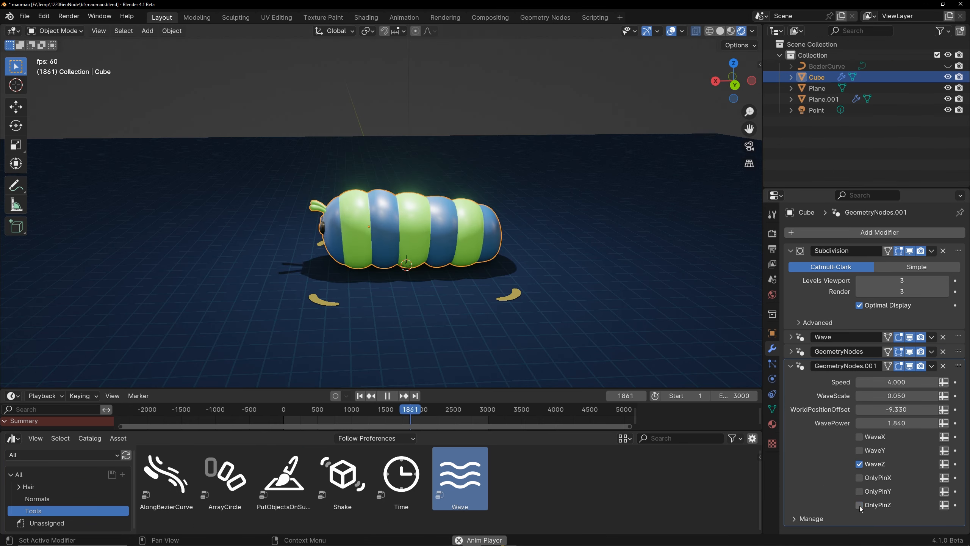
- Switch the caterpillar's wave modifier from WaveZ to WaveX and enable OnlyPinX
{"action": "left_click", "coordinate": [859, 478]}
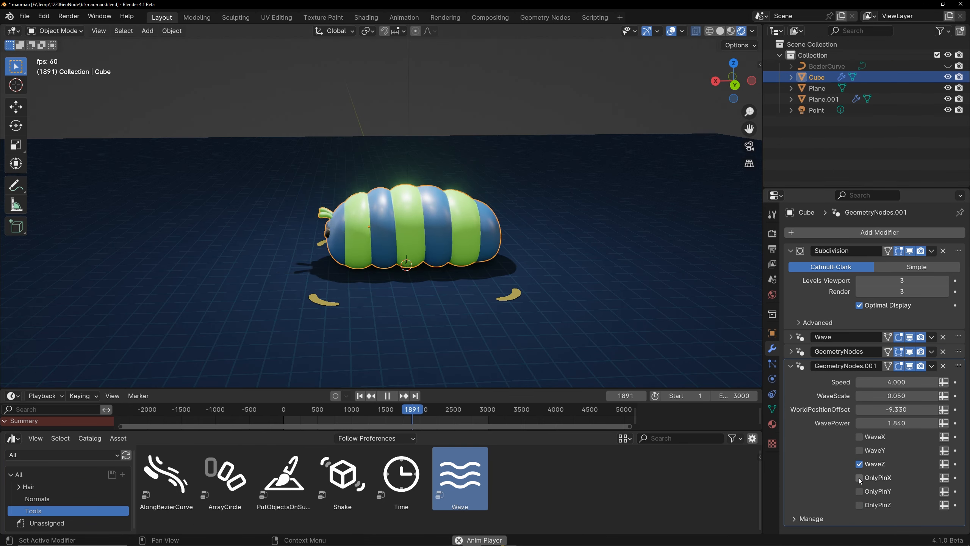
{"action": "left_click", "coordinate": [860, 464]}
{"action": "left_click", "coordinate": [860, 437]}
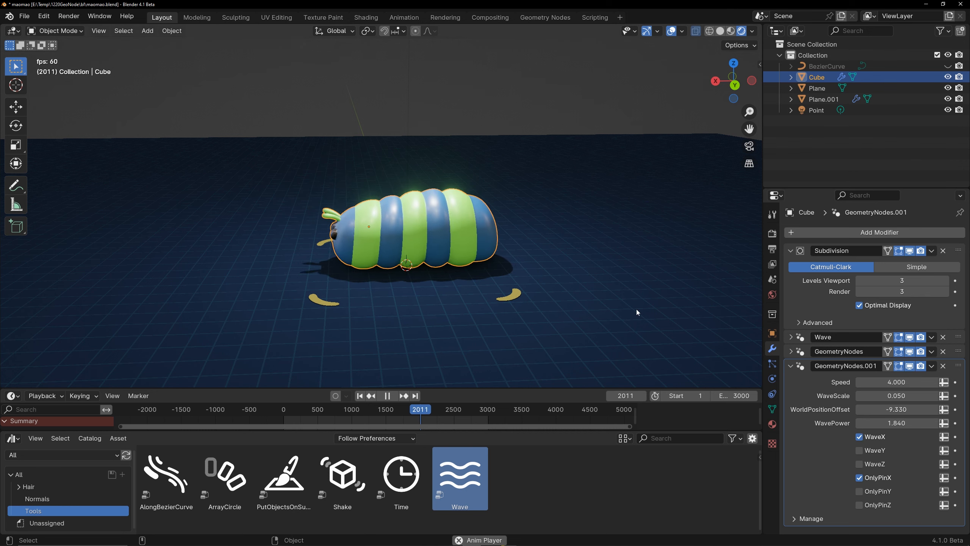
{"action": "middle_click_drag", "start_coordinate": [451, 293], "coordinate": [437, 284]}
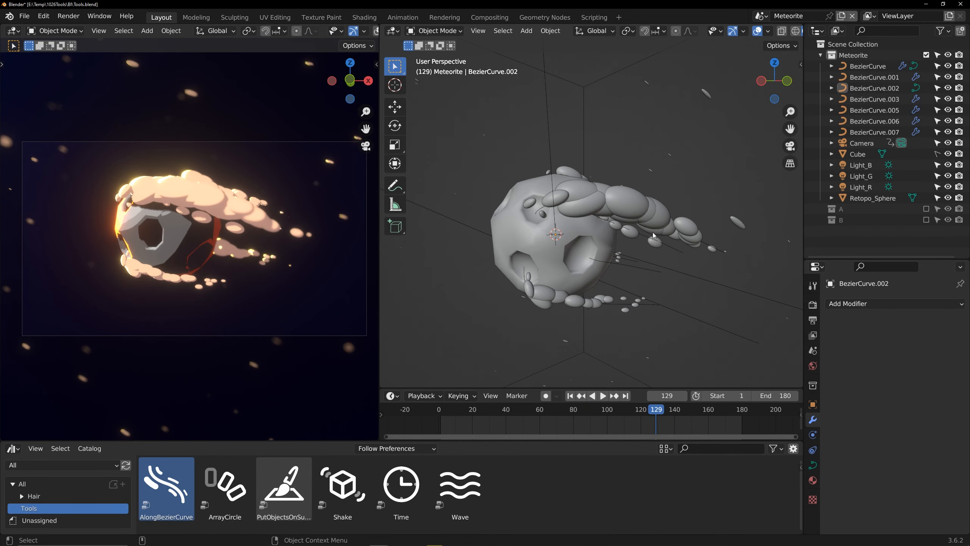
- Apply the AlongBezierCurve asset to the bare curve BezierCurve.002 behind the meteorite's crater
{"action": "left_click", "coordinate": [640, 214]}
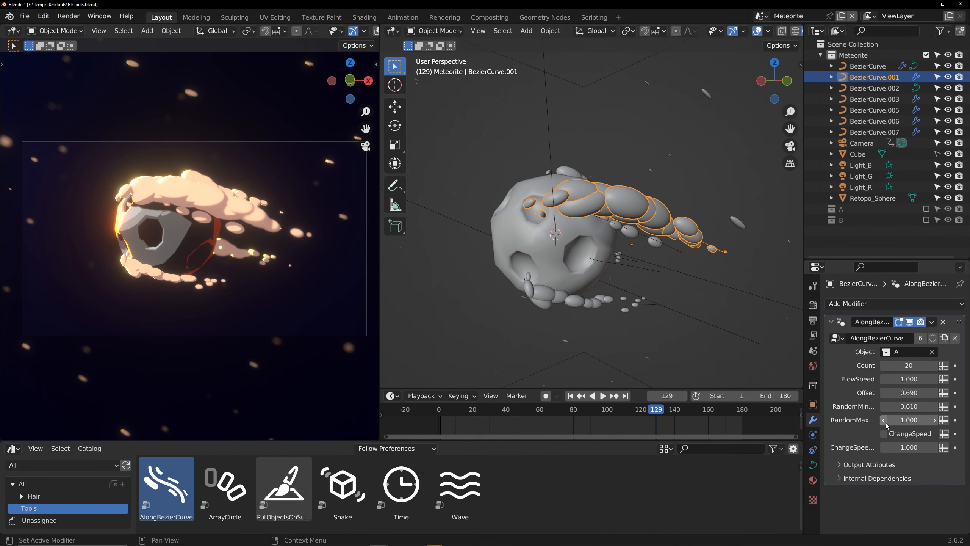
{"action": "left_click", "coordinate": [636, 269]}
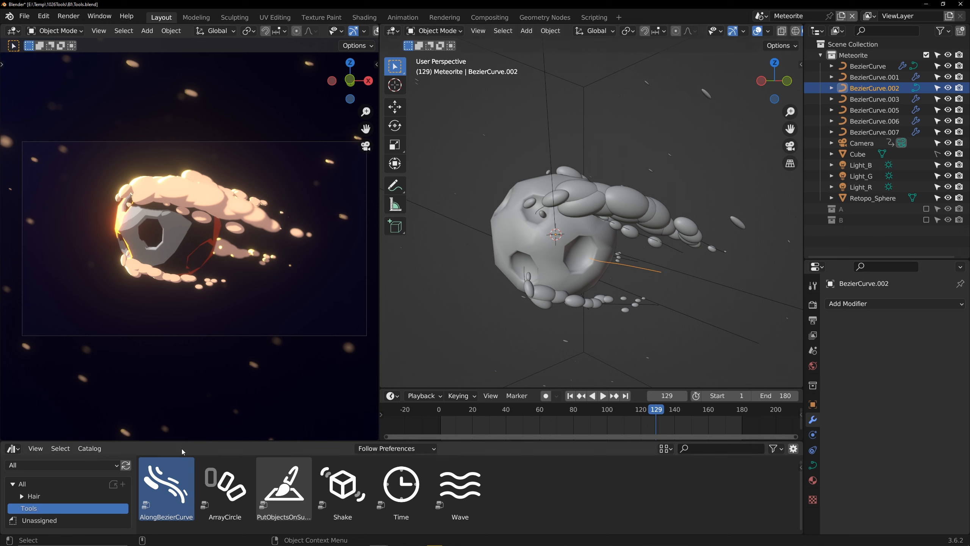
{"action": "left_click_drag", "start_coordinate": [167, 484], "coordinate": [636, 269]}
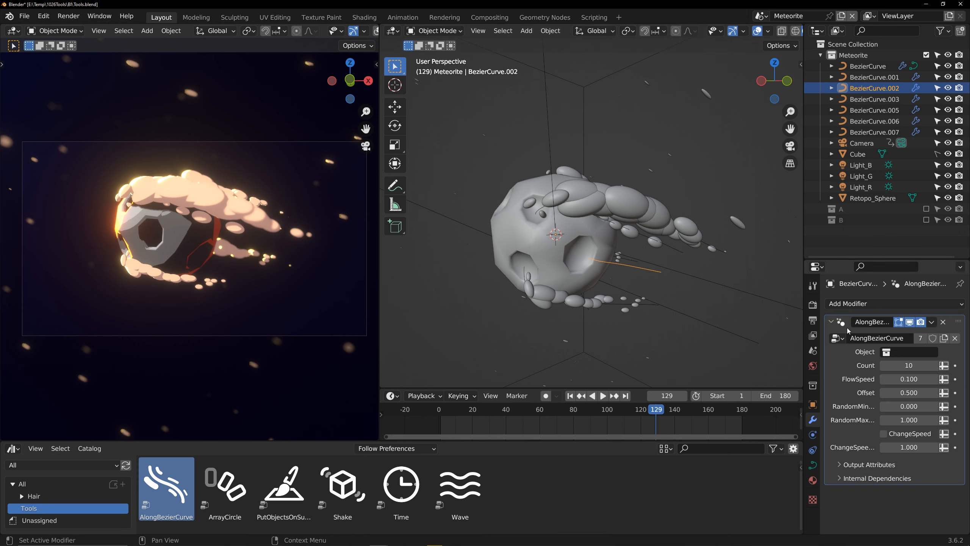
- Assign collection A as the object of the new AlongBezierCurve modifier and preview the animation
{"action": "left_click", "coordinate": [902, 352]}
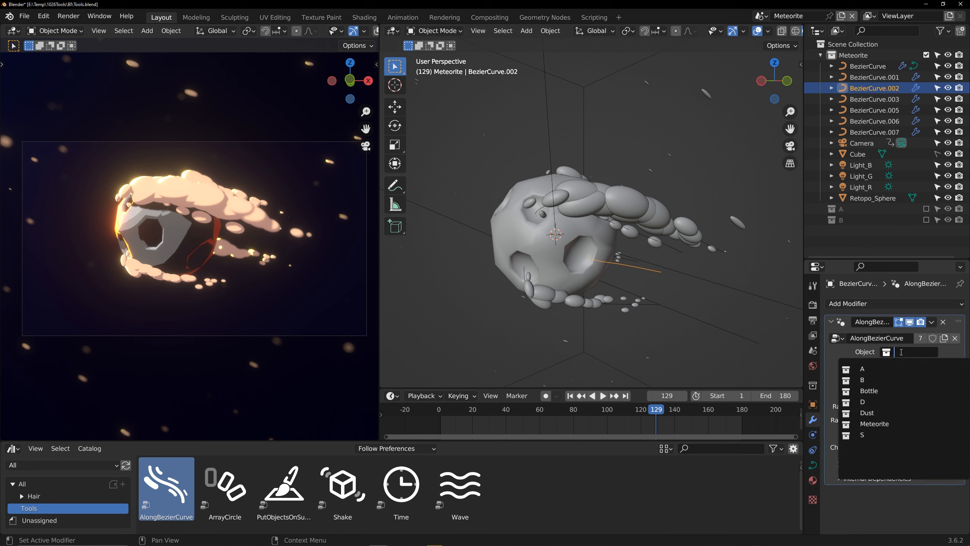
{"action": "left_click", "coordinate": [873, 374]}
{"action": "key", "text": "space"}
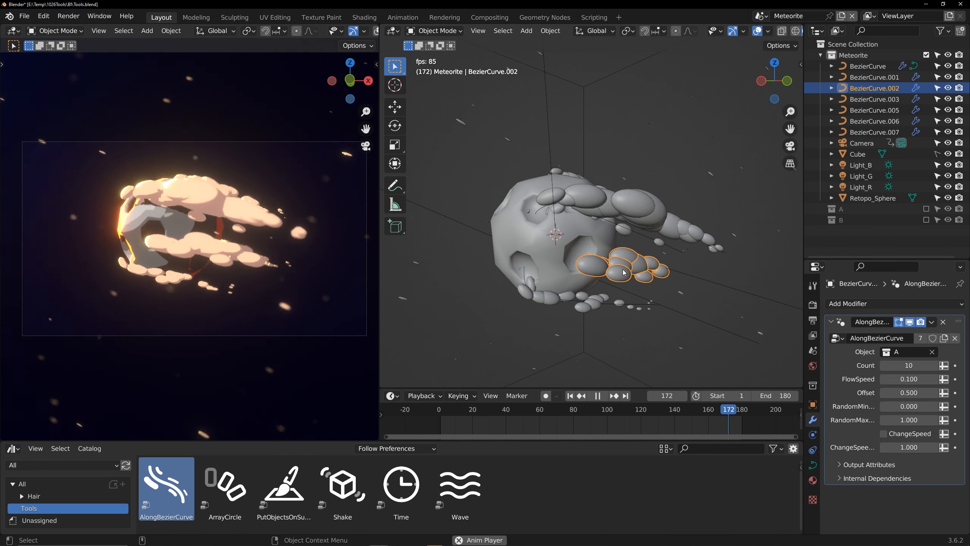
{"action": "key", "text": "space"}
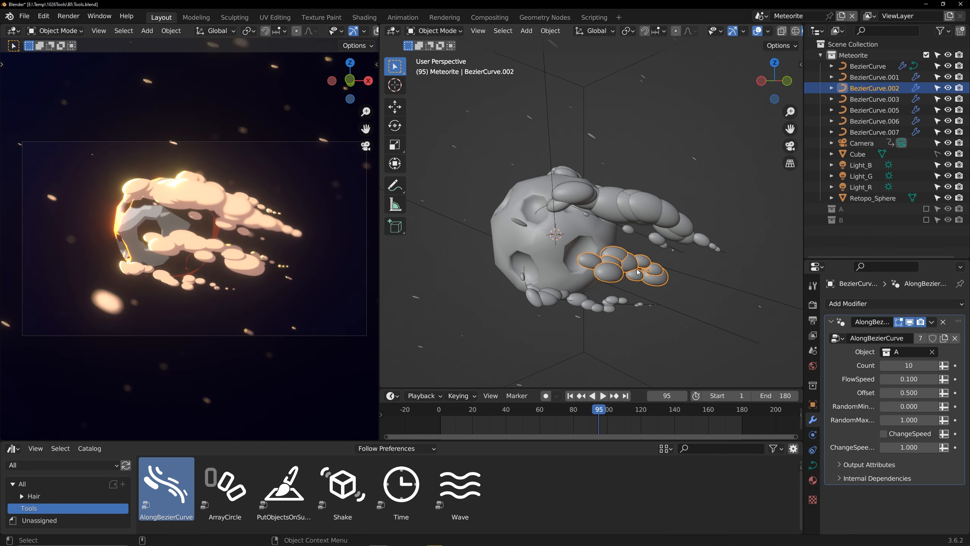
- Set the modifier's Count to 12 and FlowSpeed to 1, and play the animation to check the flow
{"action": "mouse_move", "coordinate": [905, 366]}
{"action": "left_mouse_down"}
{"action": "mouse_move", "coordinate": [888, 365]}
{"action": "mouse_move", "coordinate": [915, 365]}
{"action": "left_mouse_up"}
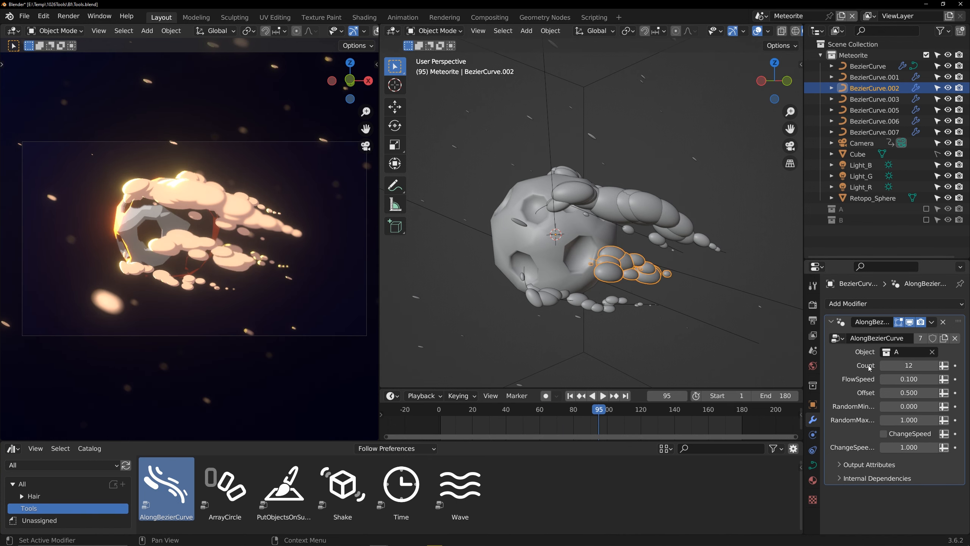
{"action": "left_click", "coordinate": [902, 379]}
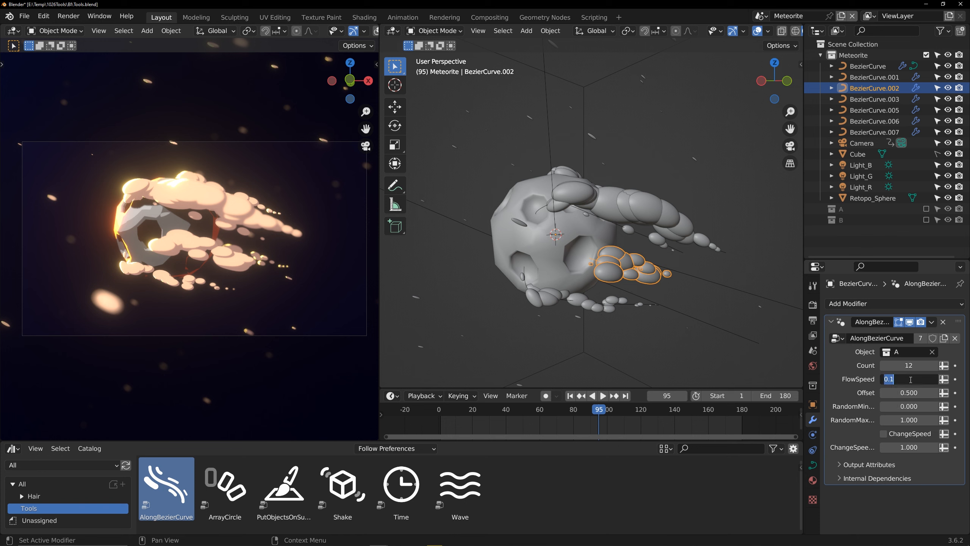
{"action": "type", "text": "1"}
{"action": "key", "text": "Return"}
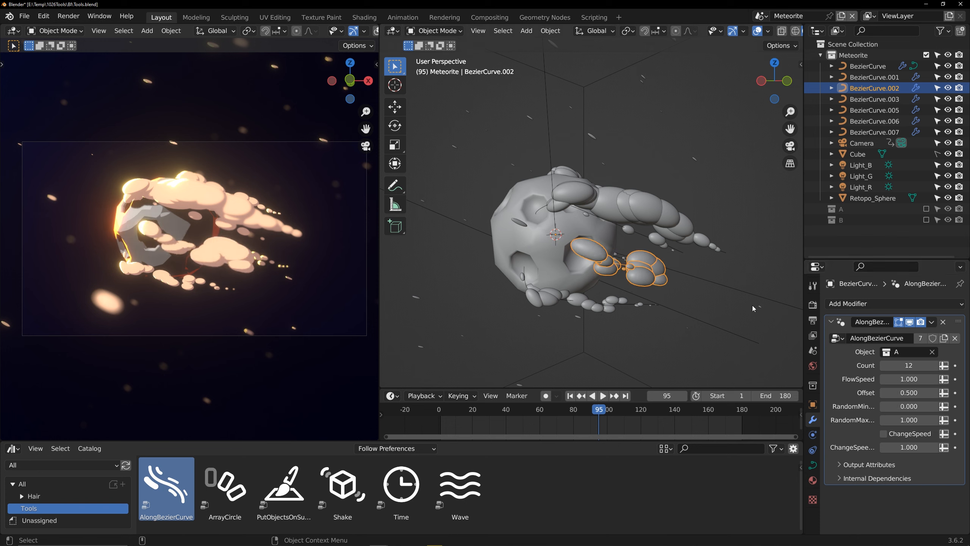
{"action": "left_click", "coordinate": [656, 212]}
{"action": "left_click", "coordinate": [645, 270]}
{"action": "key", "text": "space"}
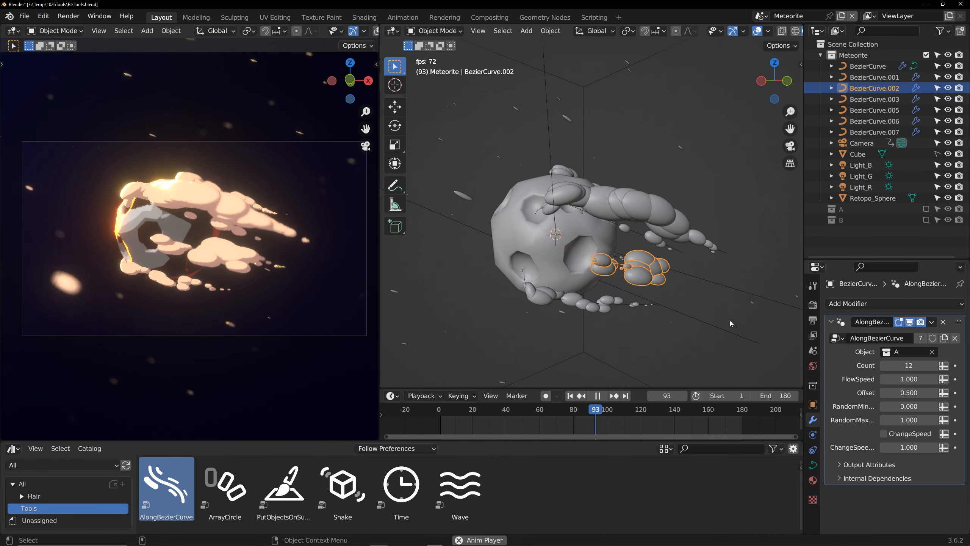
{"action": "key", "text": "space"}
- Set the modifier's Offset to 0.560, random minimum to 0.130 and random maximum to 0.520
{"action": "mouse_move", "coordinate": [912, 398]}
{"action": "left_mouse_down"}
{"action": "mouse_move", "coordinate": [939, 398]}
{"action": "mouse_move", "coordinate": [917, 397]}
{"action": "mouse_move", "coordinate": [919, 407]}
{"action": "left_mouse_up"}
{"action": "left_click_drag", "start_coordinate": [909, 420], "coordinate": [890, 420]}
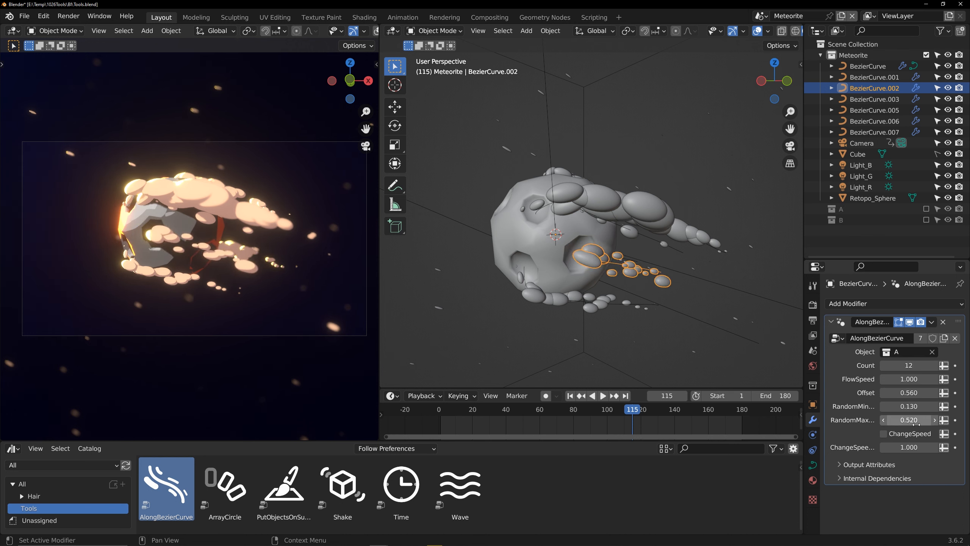
- At frame 1, set the radius of the curve's start control point inside the crater to 0 and play the animation
{"action": "key", "text": "shift+Left"}
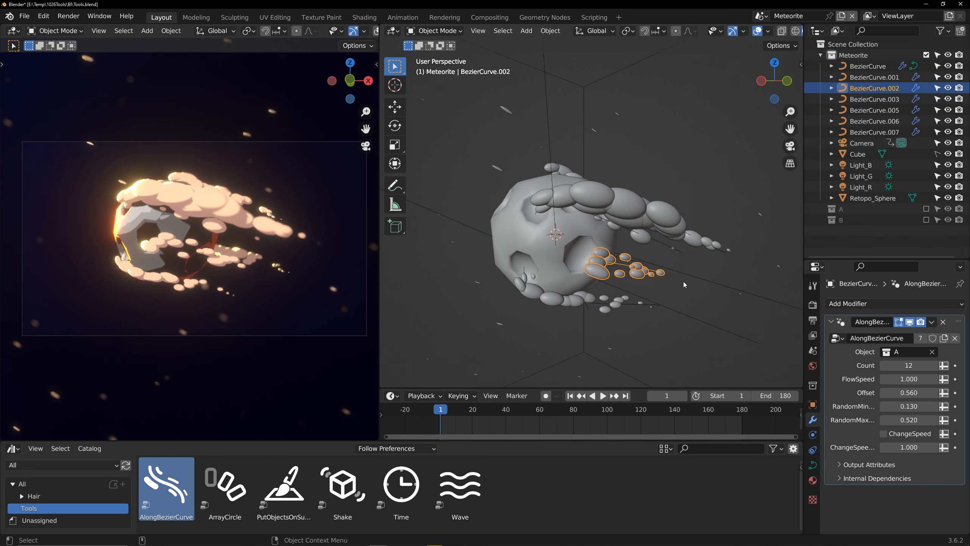
{"action": "key", "text": "Tab"}
{"action": "left_click_drag", "start_coordinate": [578, 245], "coordinate": [598, 269]}
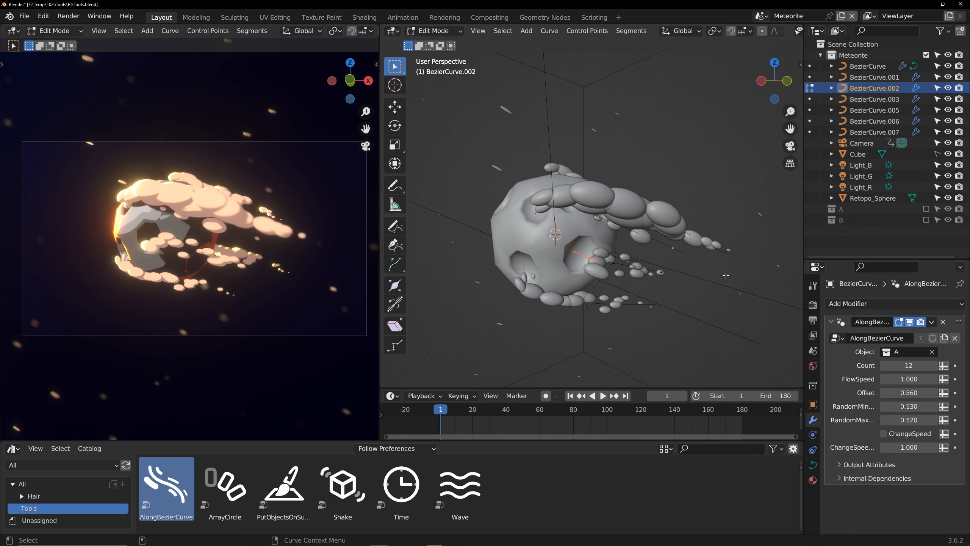
{"action": "left_click", "coordinate": [802, 65]}
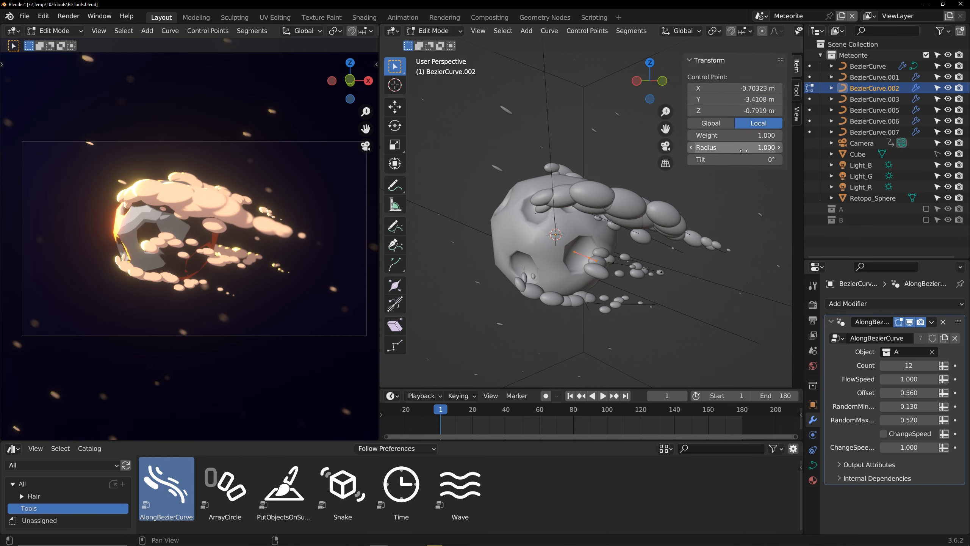
{"action": "key", "text": "alt+s"}
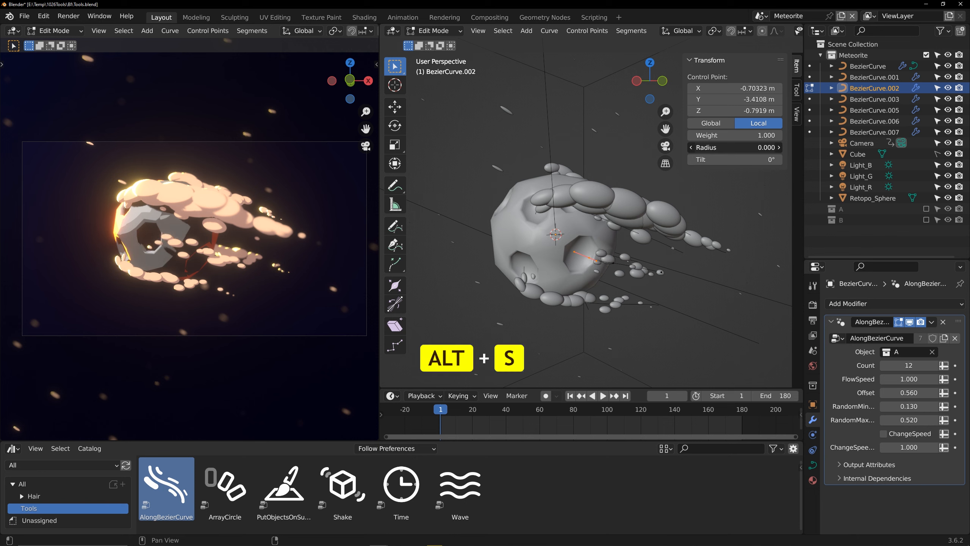
{"action": "key", "text": "space"}
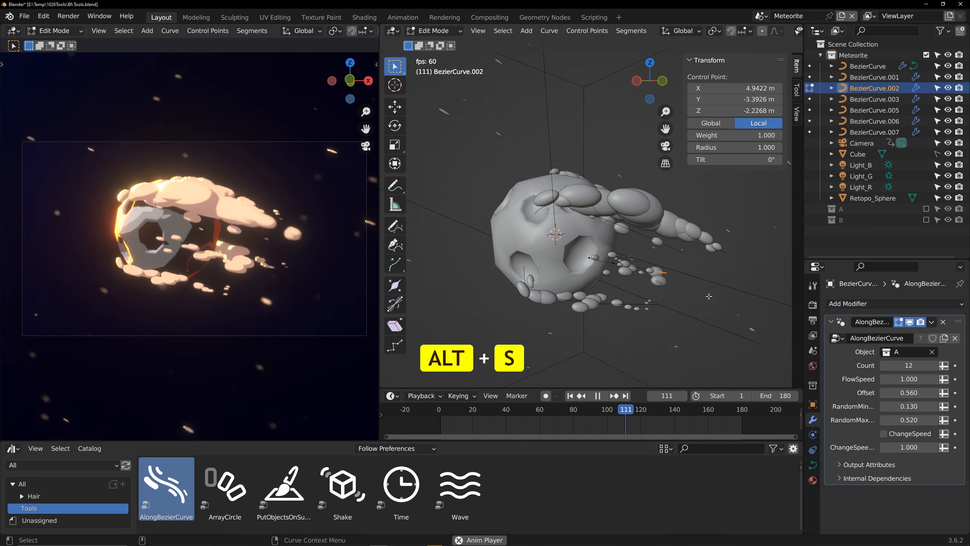
- Shrink/Fatten the curve's middle control point to a radius of about 1.036 and return to Object Mode
{"action": "key", "text": "ctrl+t"}
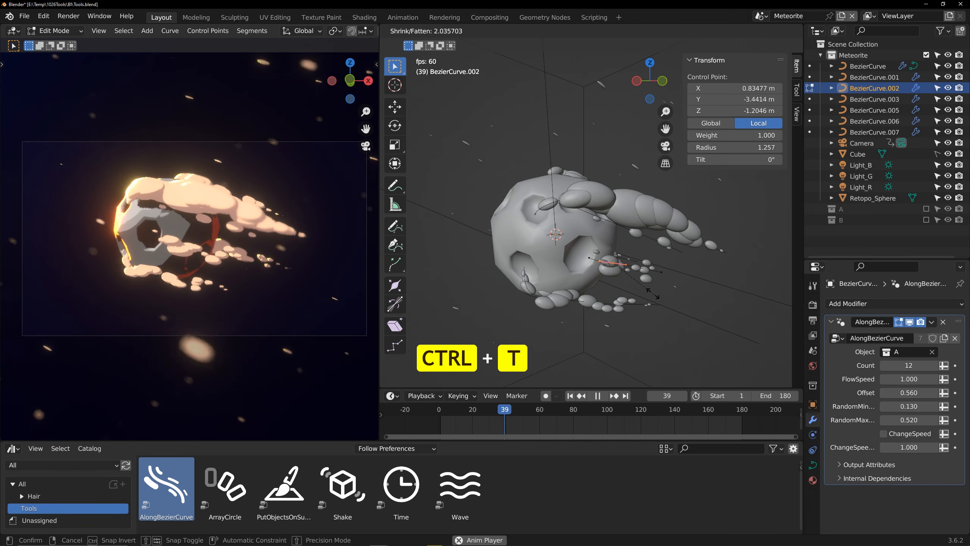
{"action": "left_click", "coordinate": [674, 287]}
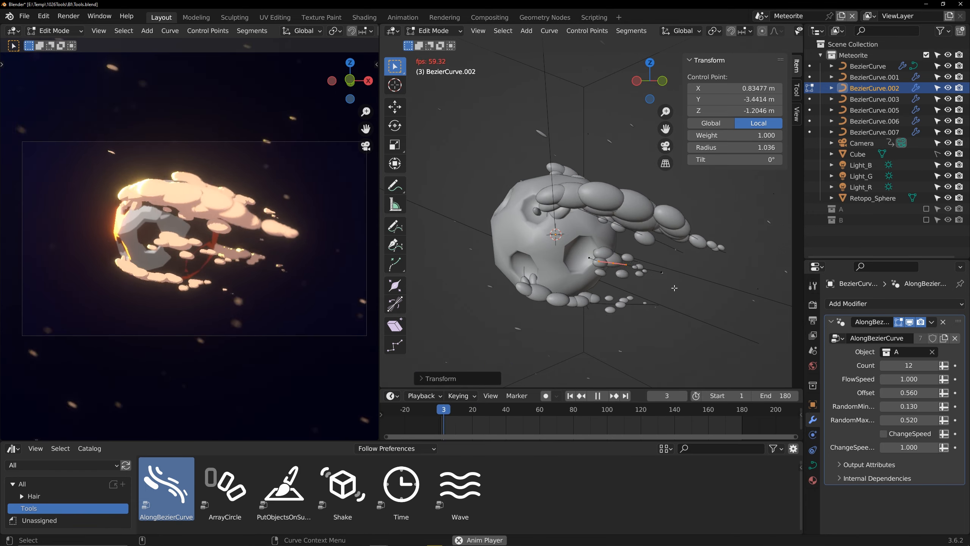
{"action": "key", "text": "Tab"}
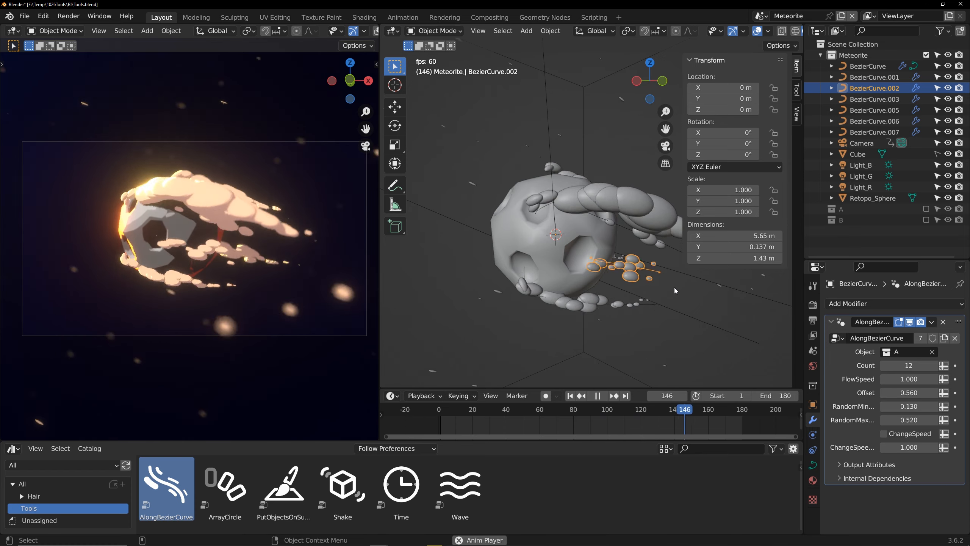
{"action": "key", "text": "n"}
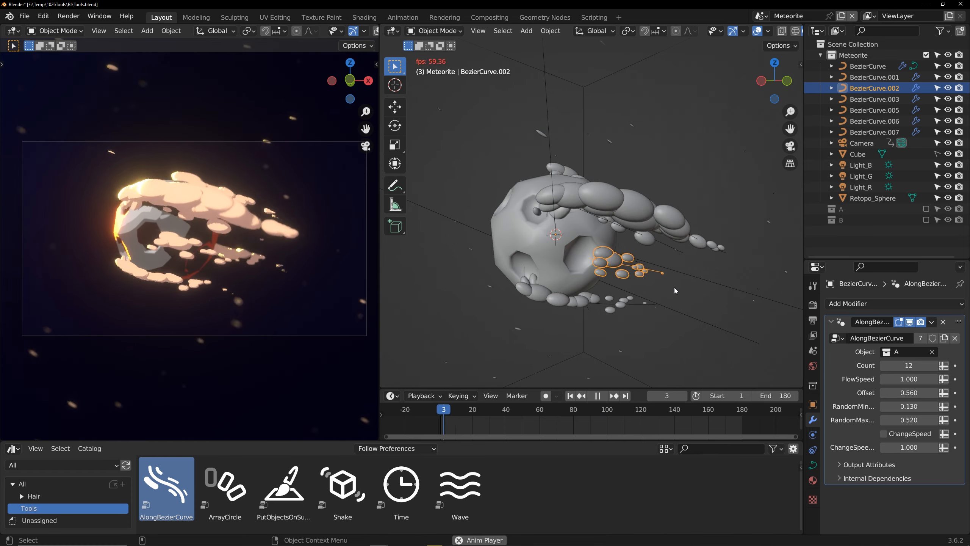
- Enable ChangeSpeed on the AlongBezierCurve modifier and adjust its speed-change value
{"action": "left_click", "coordinate": [883, 434]}
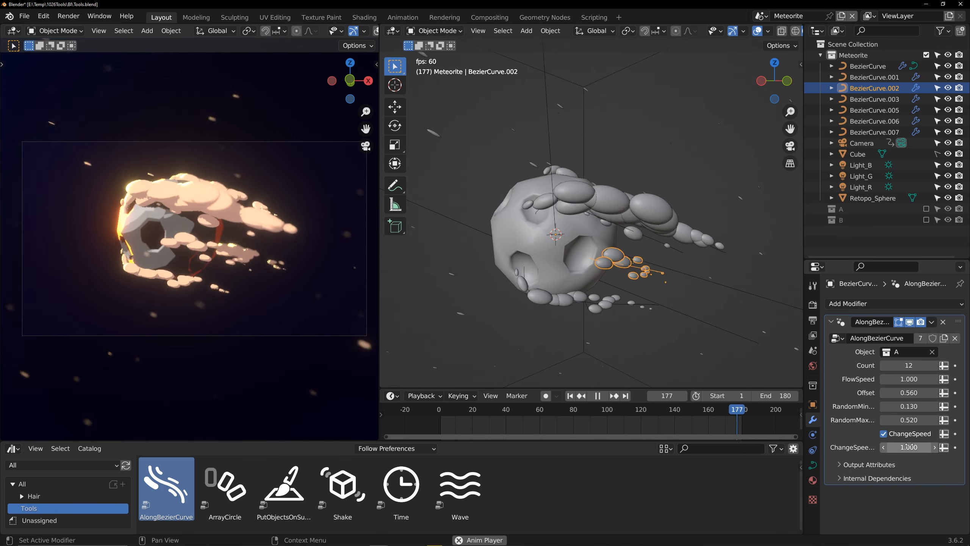
{"action": "mouse_move", "coordinate": [909, 445]}
{"action": "left_mouse_down"}
{"action": "mouse_move", "coordinate": [951, 445]}
{"action": "mouse_move", "coordinate": [909, 444]}
{"action": "left_mouse_up"}
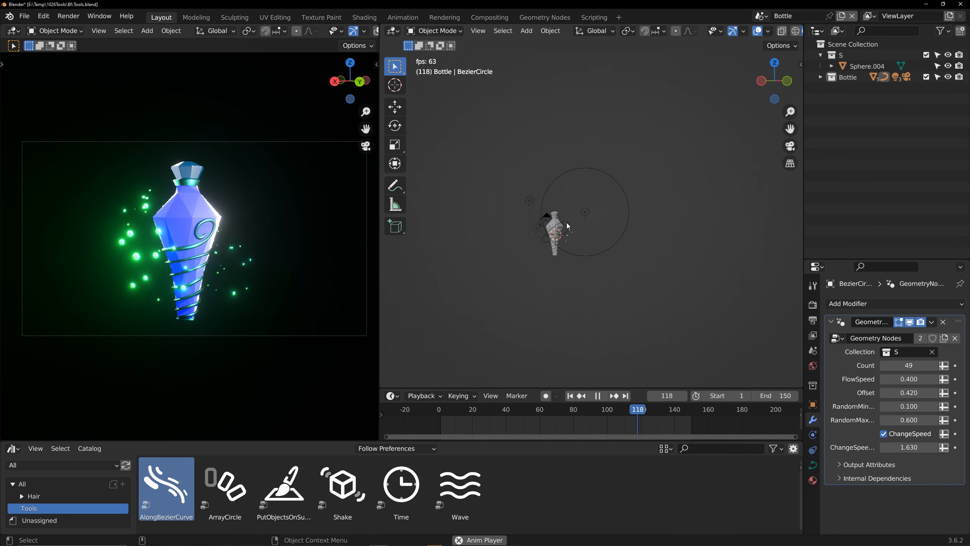
- Examine the Bottle scene's frame rate and frame range alongside the modifier's FlowSpeed, and play the looping animation
{"action": "key", "text": "space"}
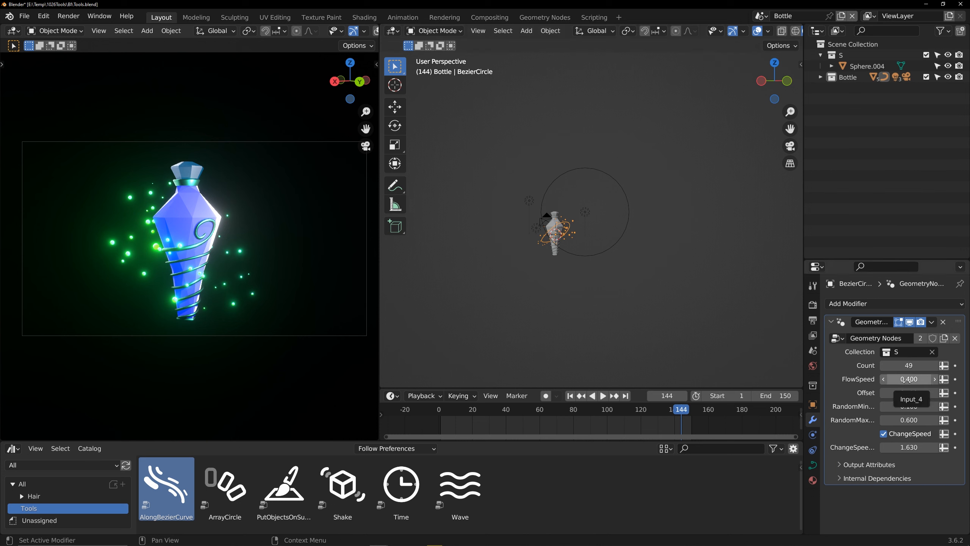
{"action": "left_click", "coordinate": [811, 322]}
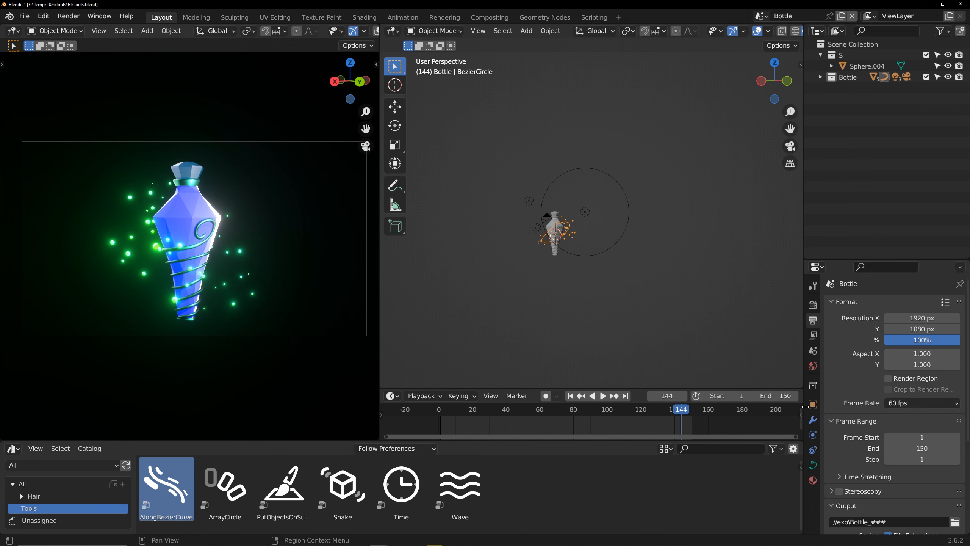
{"action": "left_click", "coordinate": [813, 420]}
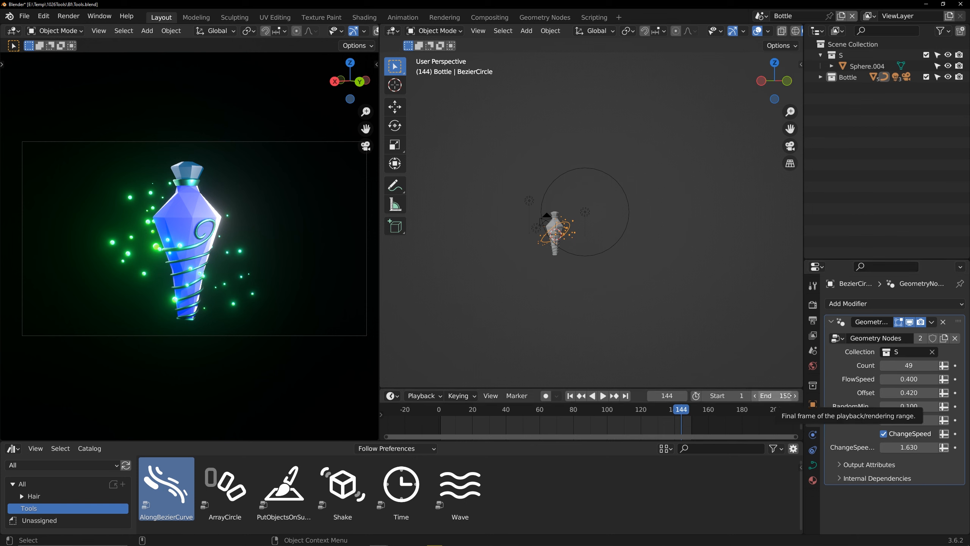
{"action": "key", "text": "space"}
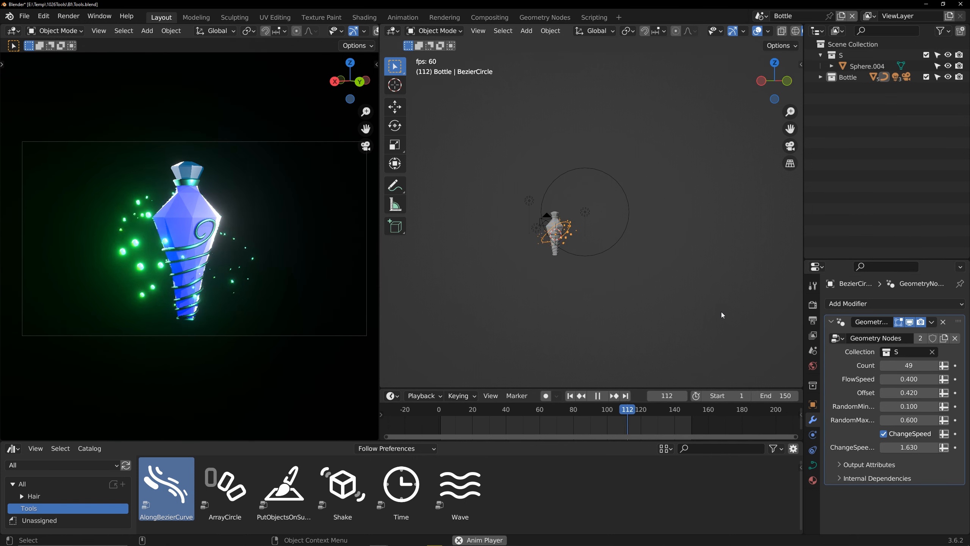
{"action": "key", "text": "space"}
- Switch to the Dust scene, inspect the dust curve's FlowSpeed setting and play its animation
{"action": "left_click", "coordinate": [762, 16]}
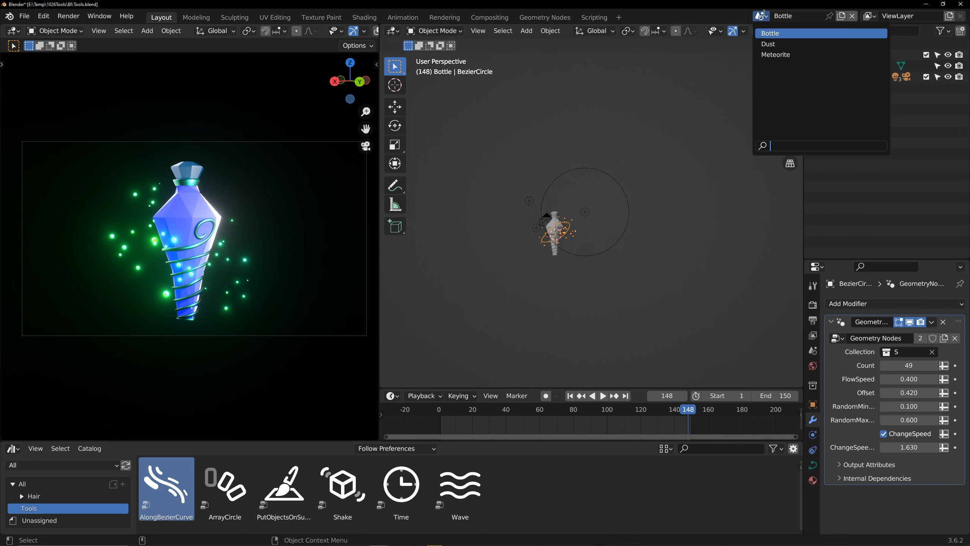
{"action": "left_click", "coordinate": [769, 44]}
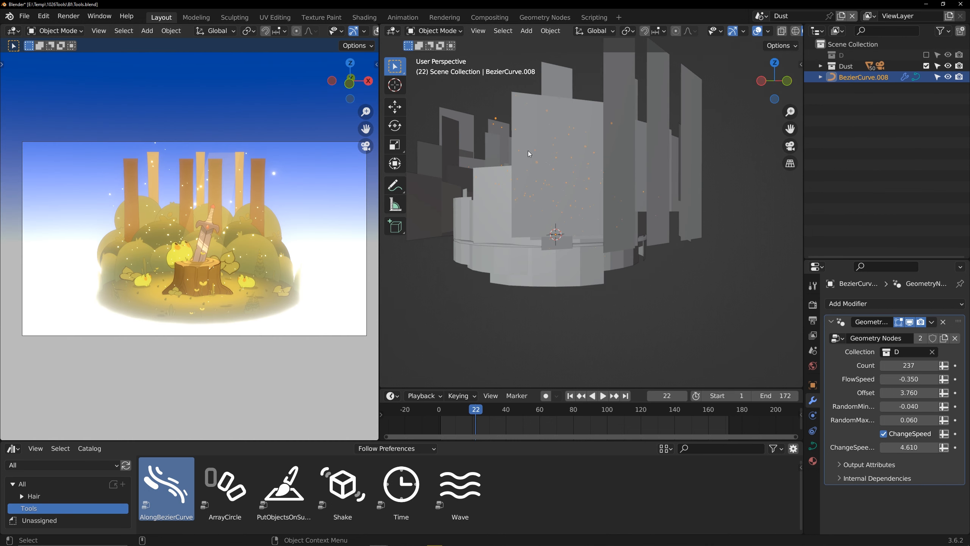
{"action": "middle_click_drag", "start_coordinate": [530, 153], "coordinate": [568, 170]}
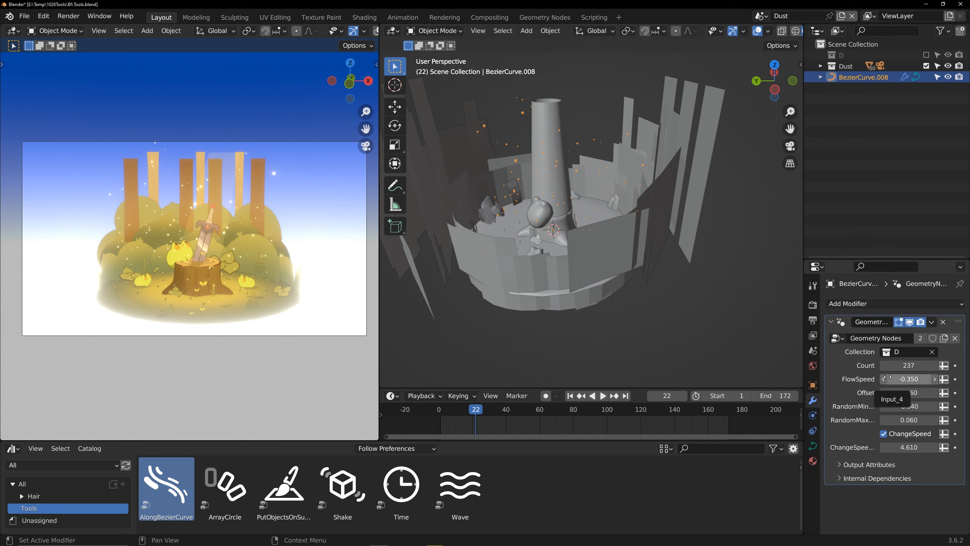
{"action": "key", "text": "space"}
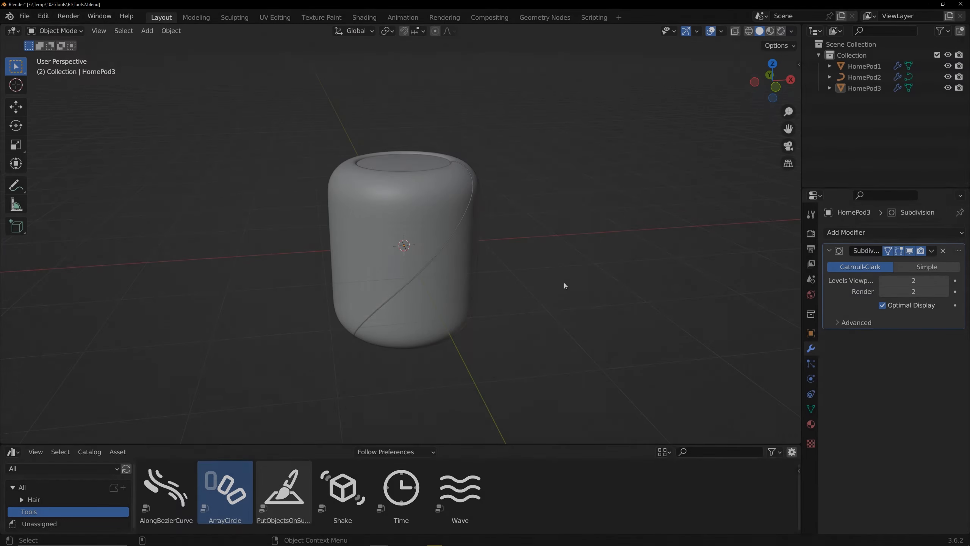
{"action": "middle_click_drag", "start_coordinate": [564, 282], "coordinate": [479, 282]}
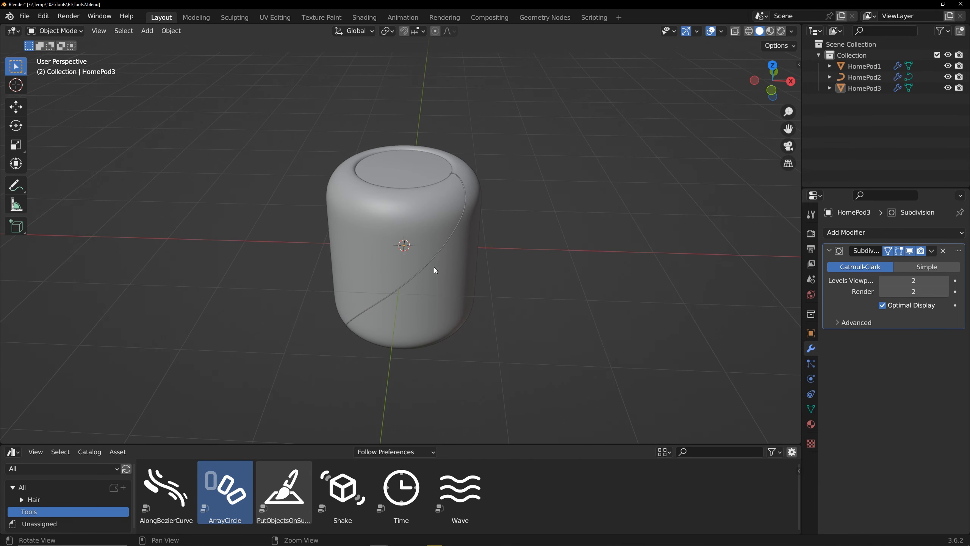
- Apply the ArrayCircle asset to the thin diagonal curve HomePod2 on the speaker body
{"action": "middle_click_drag", "start_coordinate": [367, 260], "coordinate": [464, 260], "text": "ctrl"}
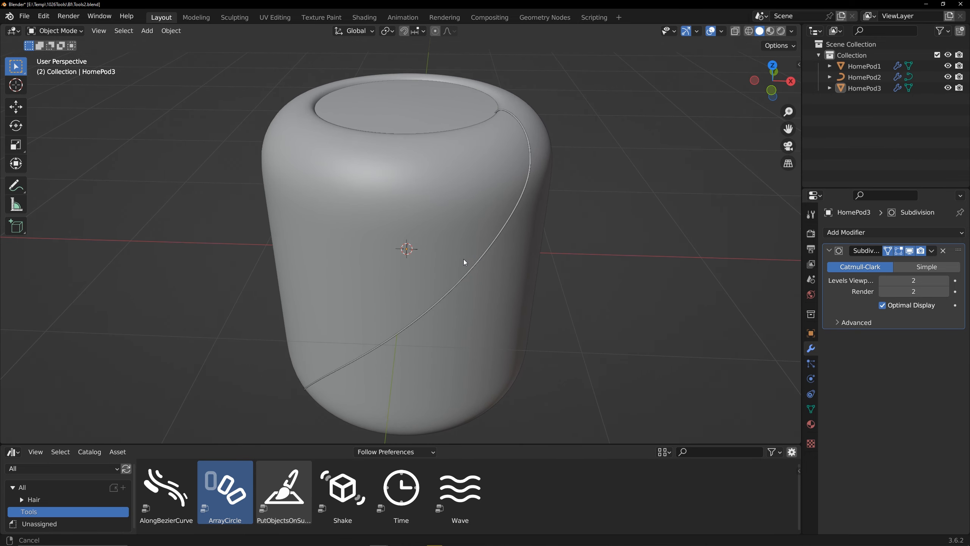
{"action": "left_click", "coordinate": [492, 247]}
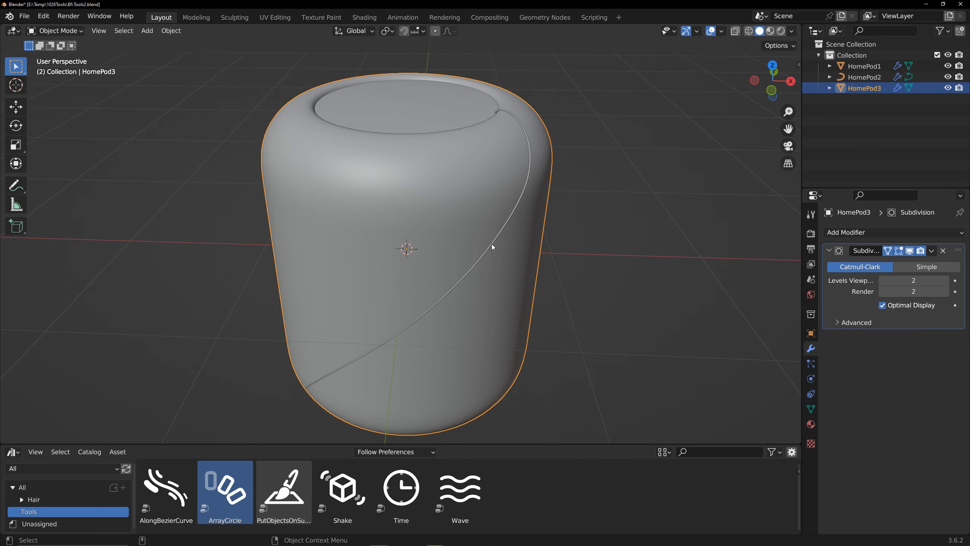
{"action": "left_click", "coordinate": [492, 245]}
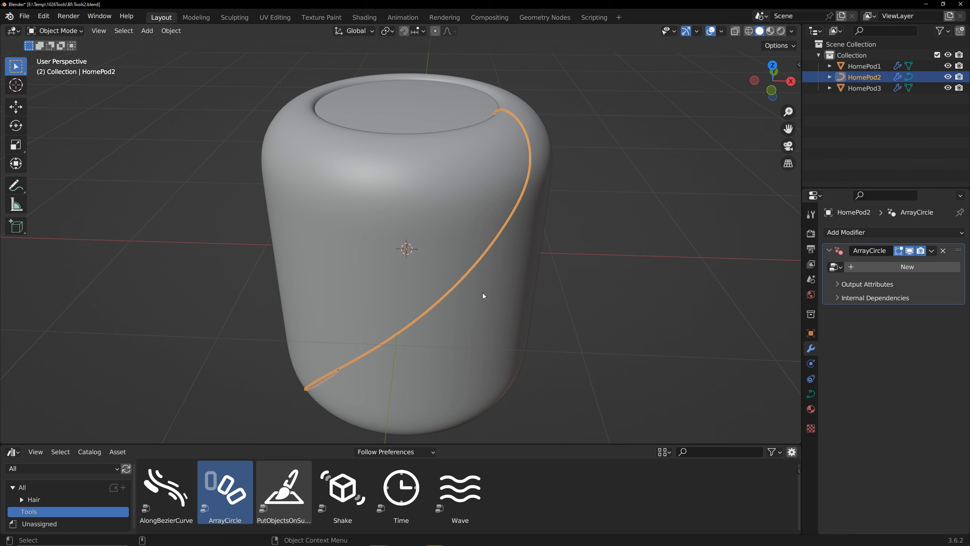
{"action": "left_click_drag", "start_coordinate": [219, 488], "coordinate": [451, 291]}
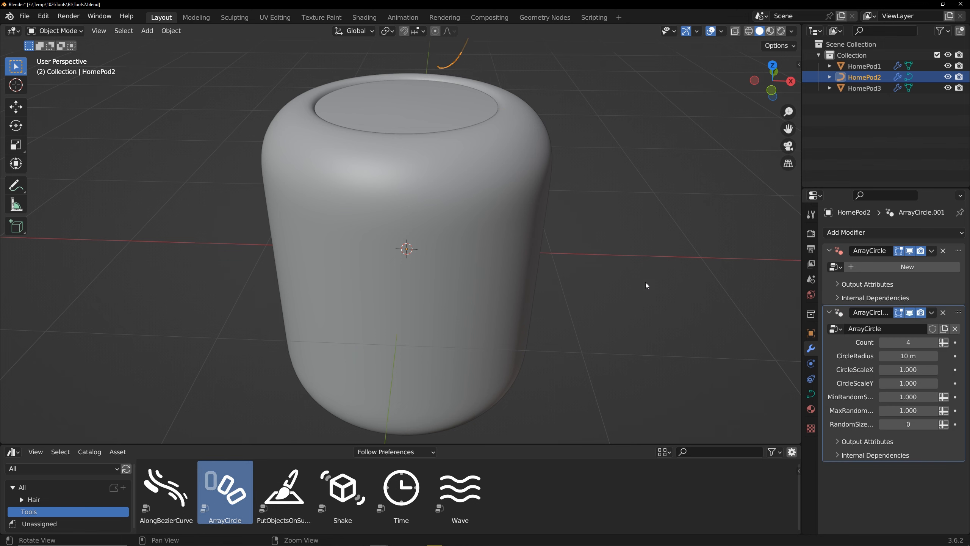
{"action": "scroll", "coordinate": [497, 285], "scroll_direction": "down", "scroll_amount": 10}
{"action": "middle_click_drag", "start_coordinate": [352, 293], "coordinate": [459, 291]}
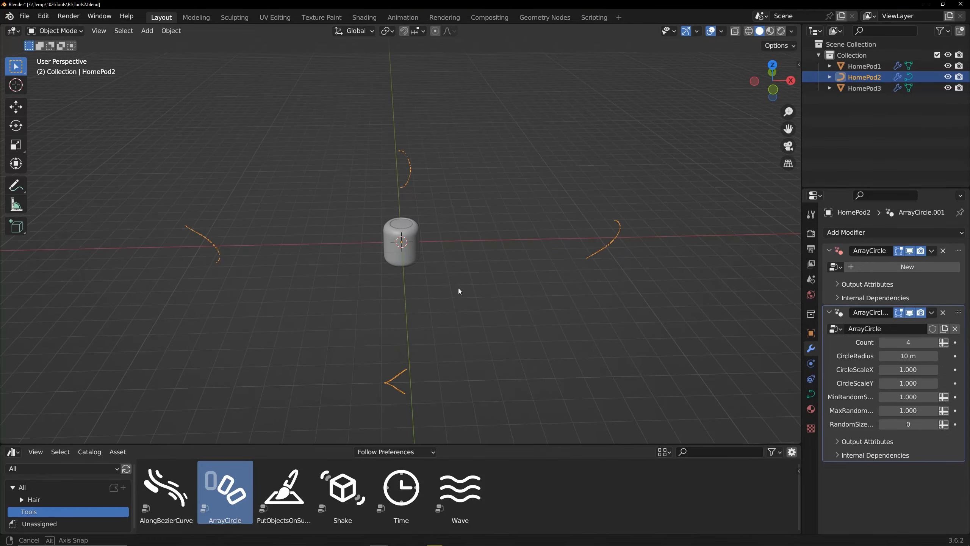
- Try the new ArrayCircle modifier with Count 29, CircleRadius 8.3 m, CircleScaleX 1 and a maximum random size of 3.370
{"action": "left_click_drag", "start_coordinate": [904, 342], "coordinate": [948, 410]}
{"action": "left_click", "coordinate": [912, 370]}
{"action": "type", "text": "1"}
{"action": "key", "text": "Return"}
{"action": "key", "text": "Return"}
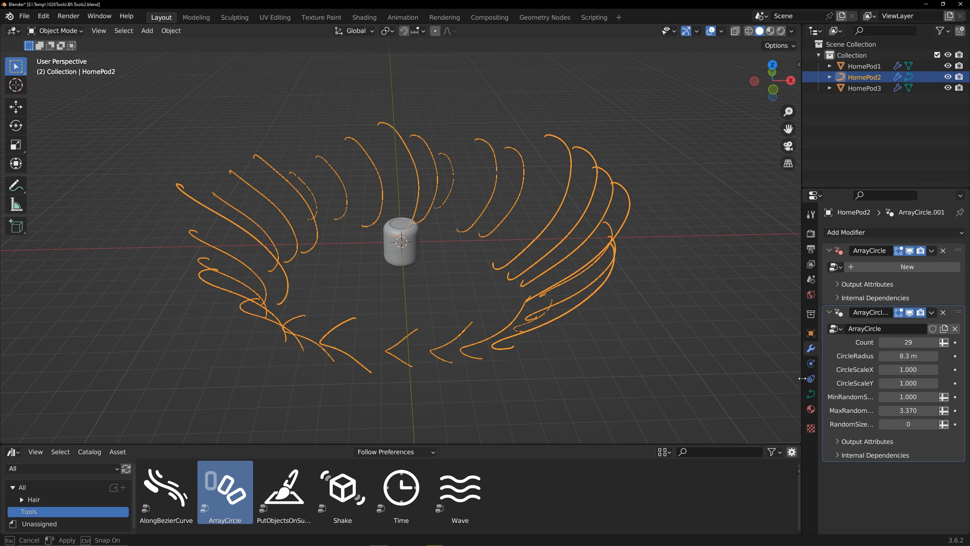
- Reset MaxRandomSize to 1.000, try RandomSizeSeed 35 and reset the seed to 0
{"action": "left_click_drag", "start_coordinate": [802, 383], "coordinate": [755, 384]}
{"action": "left_click", "coordinate": [891, 410]}
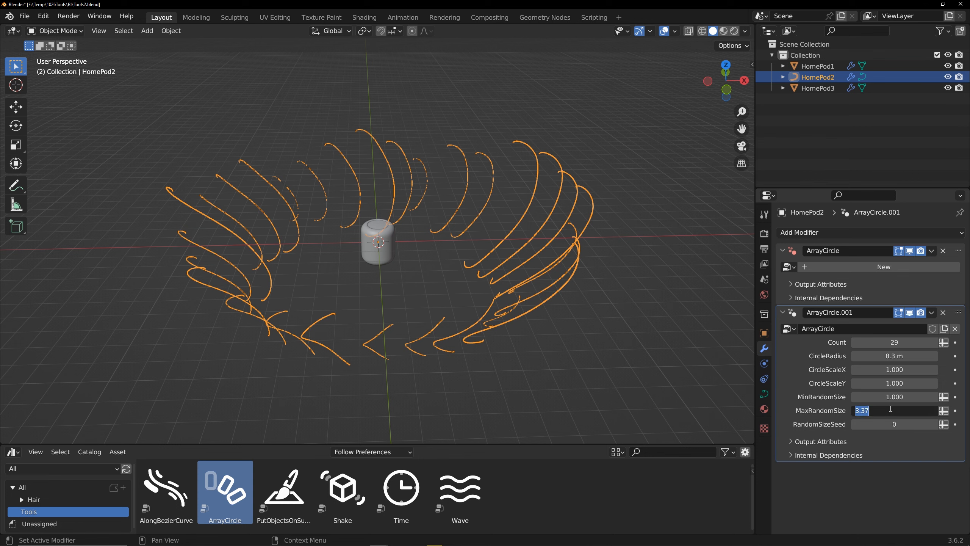
{"action": "left_click", "coordinate": [882, 424]}
{"action": "left_click_drag", "start_coordinate": [886, 424], "coordinate": [918, 424]}
{"action": "key", "text": "BackSpace"}
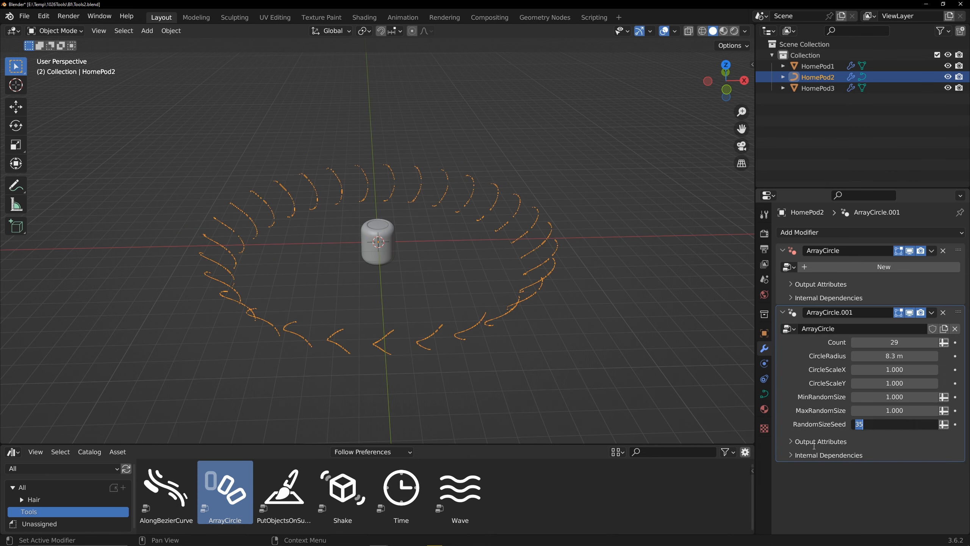
{"action": "key", "text": "Return"}
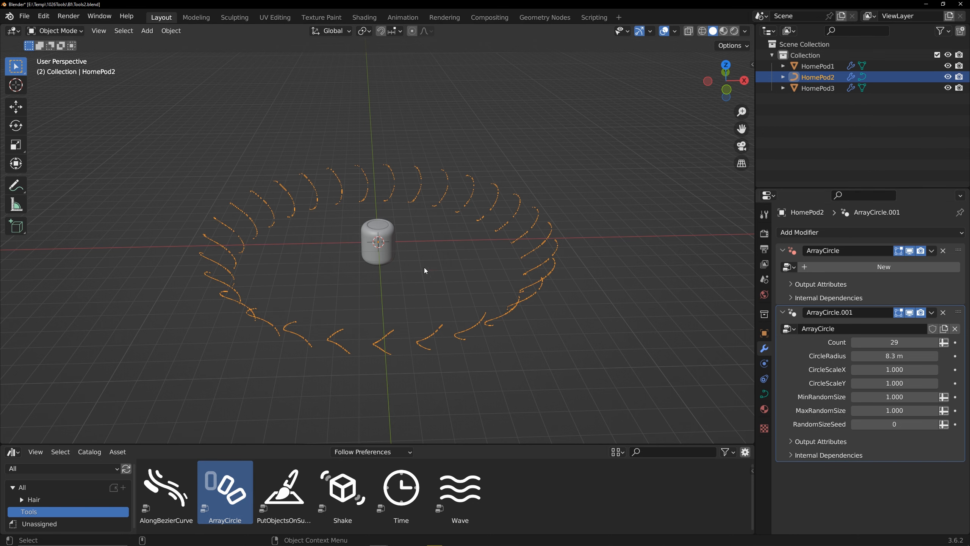
- Try CircleRadius 0 m on the ArrayCircle modifier, and set it to 0.0001 m instead
{"action": "key", "text": "BackSpace"}
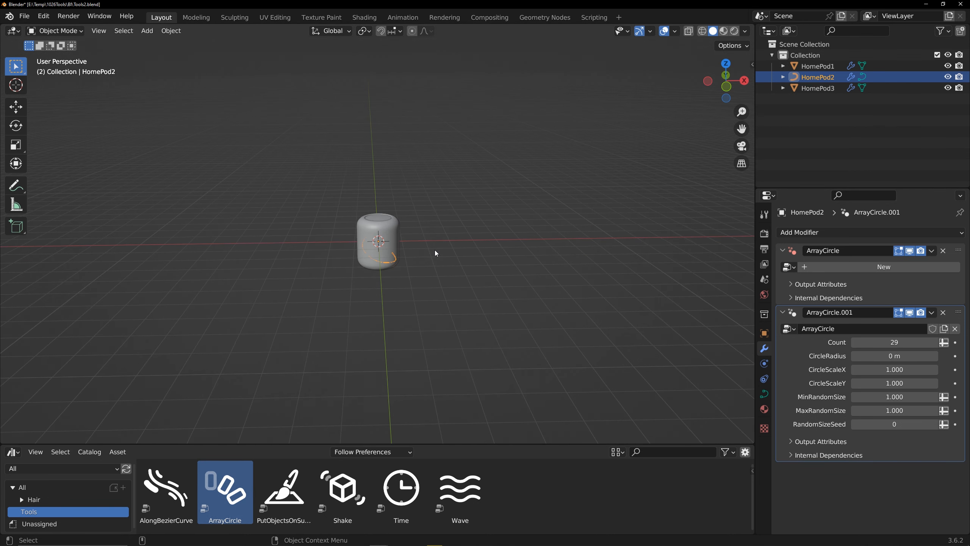
{"action": "scroll", "coordinate": [435, 248], "scroll_direction": "up", "scroll_amount": 6}
{"action": "middle_click_drag", "start_coordinate": [440, 244], "coordinate": [477, 247]}
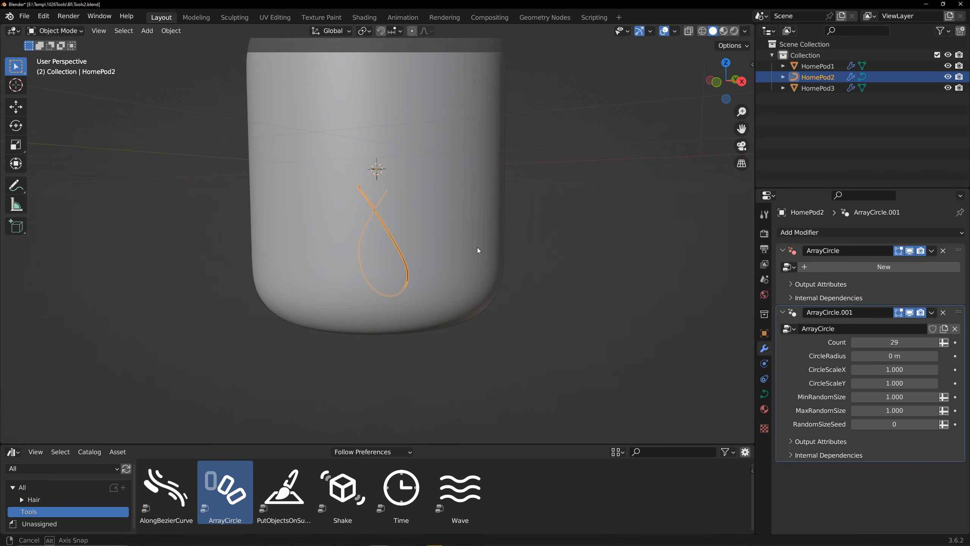
{"action": "left_click", "coordinate": [898, 356]}
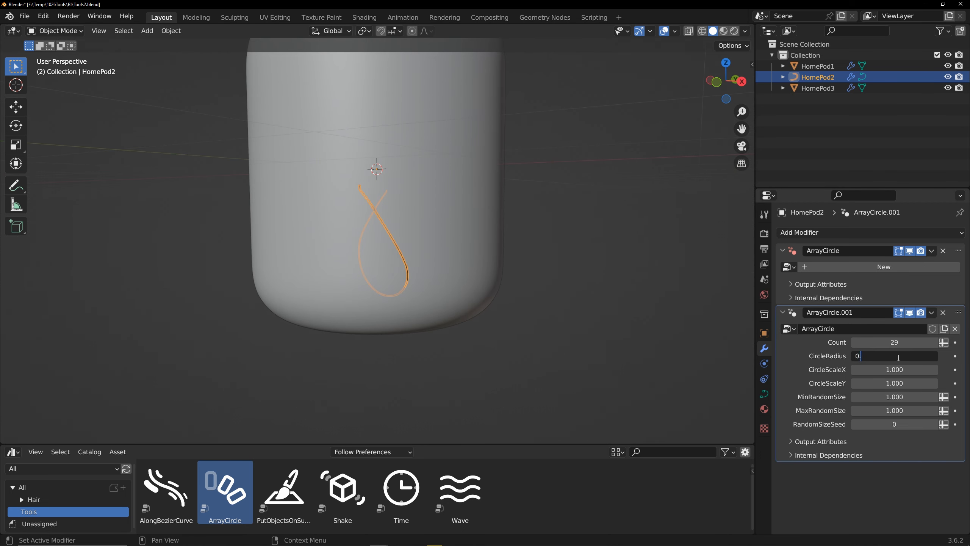
{"action": "type", "text": "0.0001"}
{"action": "key", "text": "Return"}
- Set the ArrayCircle Count to 200 so the curve copies cover the speaker body, and deselect the curve
{"action": "scroll", "coordinate": [580, 191], "scroll_direction": "down", "scroll_amount": 5}
{"action": "middle_click_drag", "start_coordinate": [550, 214], "coordinate": [453, 221]}
{"action": "scroll", "coordinate": [453, 221], "scroll_direction": "up", "scroll_amount": 1}
{"action": "left_click_drag", "start_coordinate": [889, 342], "coordinate": [925, 342]}
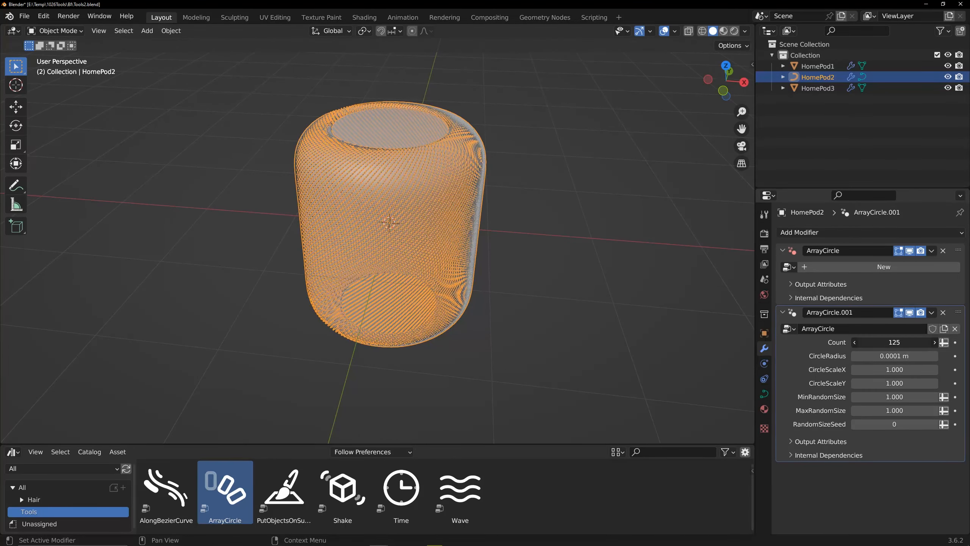
{"action": "left_click", "coordinate": [889, 342]}
{"action": "key", "text": "Return"}
{"action": "left_click", "coordinate": [253, 186]}
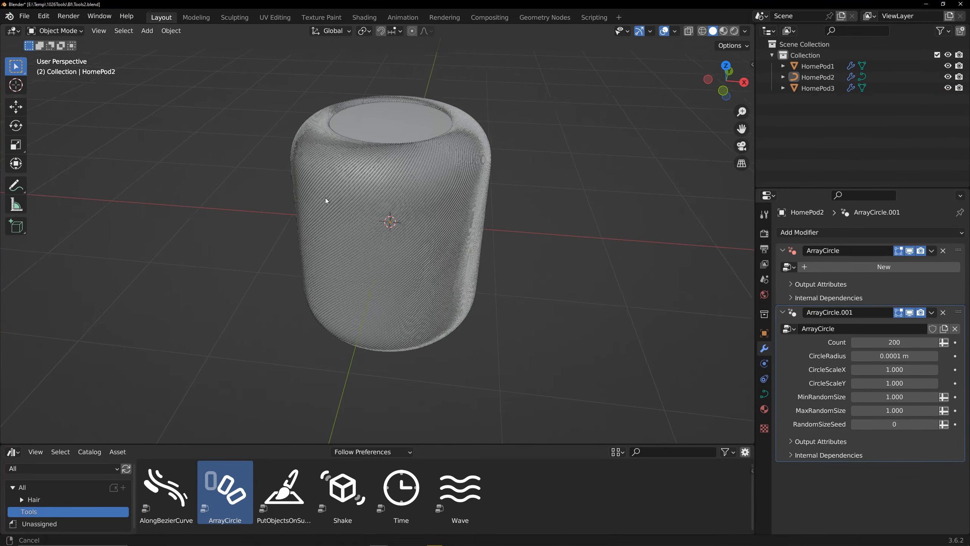
- Duplicate the arrayed curve HomePod2 in place and mirror the copy by scaling it -1 along Z to form a woven mesh
{"action": "scroll", "coordinate": [375, 199], "scroll_direction": "up", "scroll_amount": 3}
{"action": "left_click", "coordinate": [446, 151]}
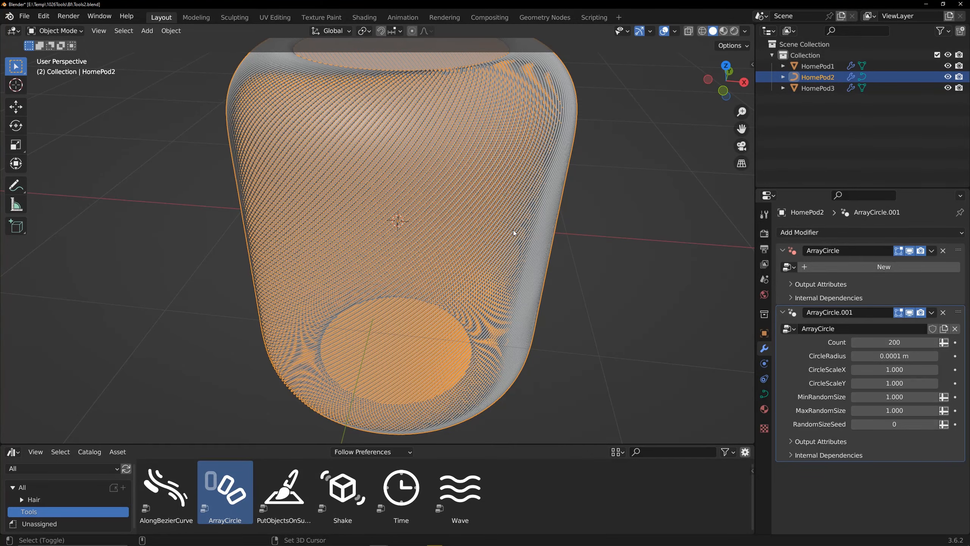
{"action": "key", "text": "shift+d"}
{"action": "right_click", "coordinate": [536, 200]}
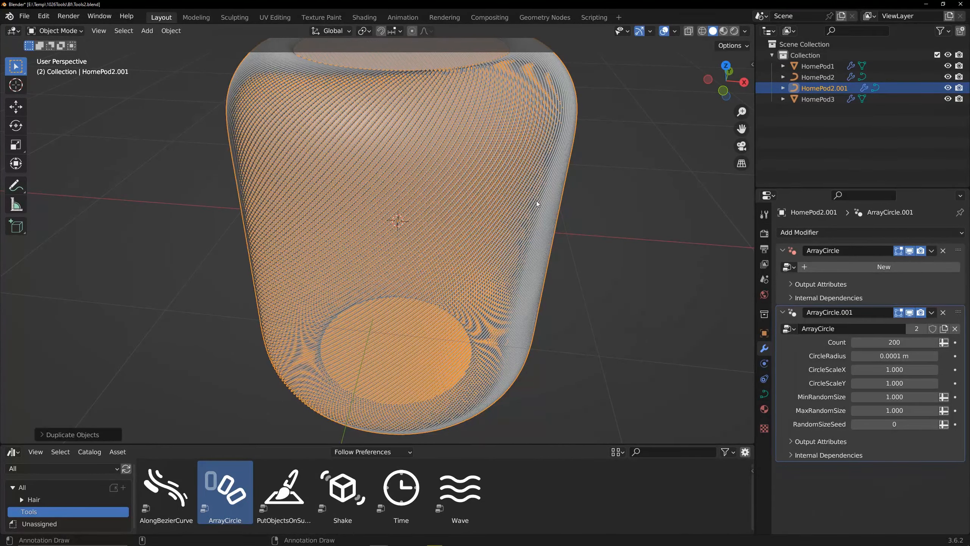
{"action": "type", "text": "sz"}
{"action": "type", "text": "-1"}
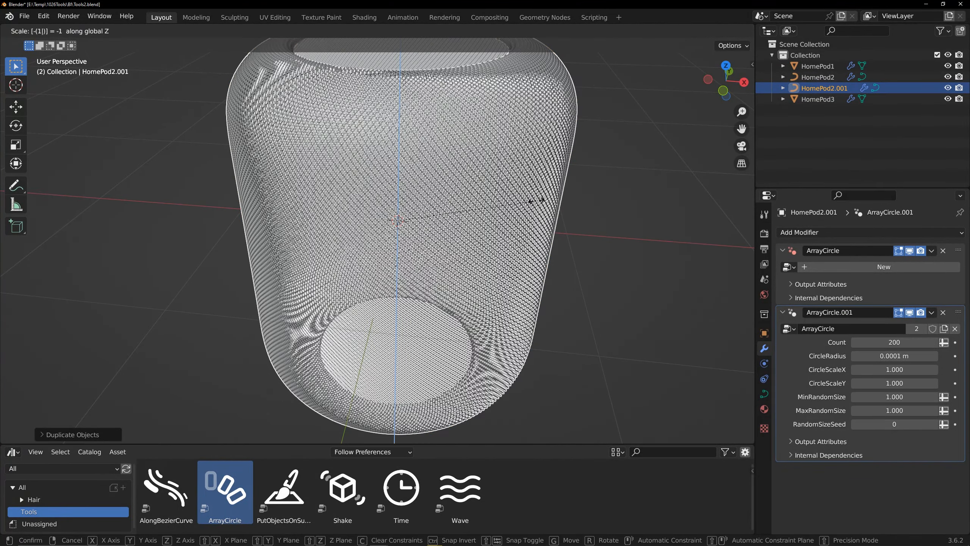
{"action": "key", "text": "Return"}
{"action": "left_click", "coordinate": [627, 214]}
{"action": "scroll", "coordinate": [504, 237], "scroll_direction": "up", "scroll_amount": 12}
{"action": "scroll", "coordinate": [504, 237], "scroll_direction": "down", "scroll_amount": 13}
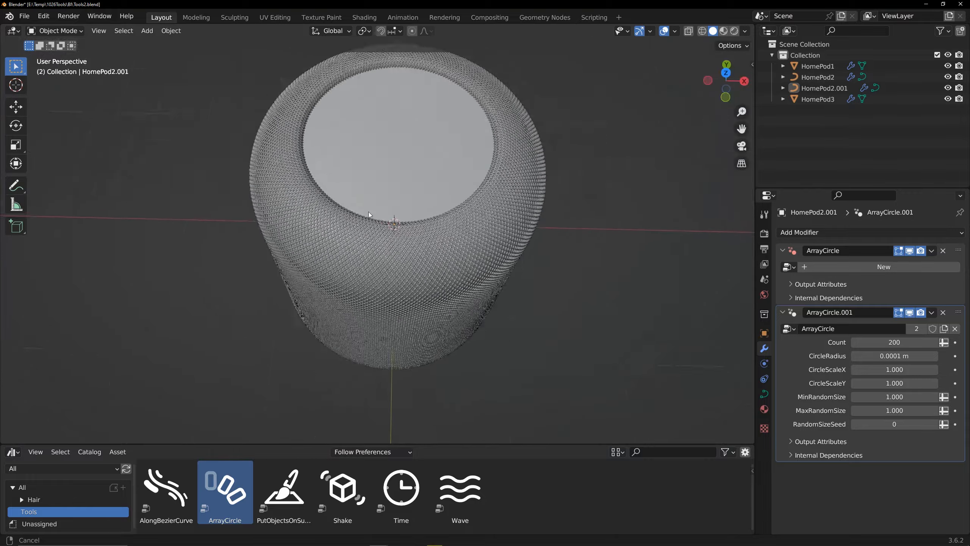
{"action": "middle_click_drag", "start_coordinate": [405, 250], "coordinate": [419, 182]}
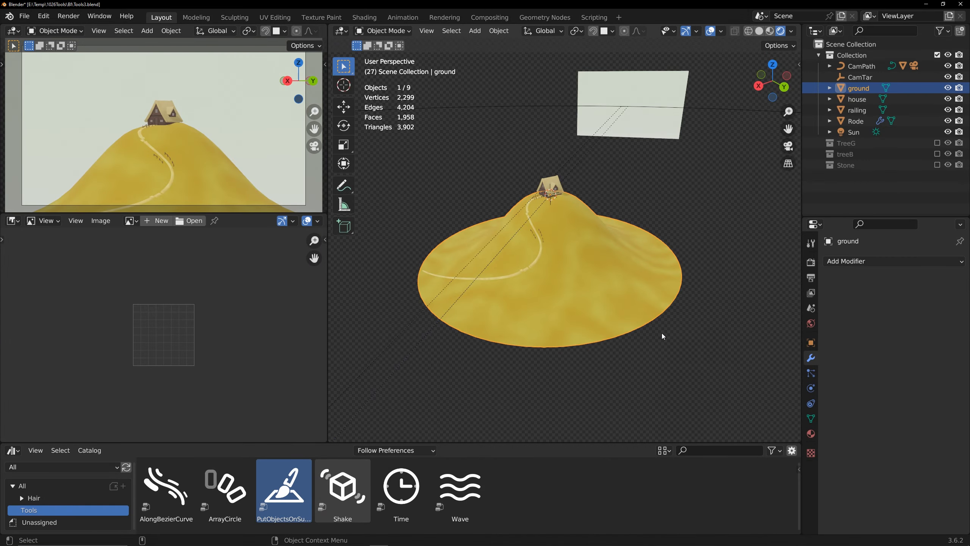
- Apply the PutObjectsOnSurface asset to the ground hill in the house scene
{"action": "middle_click_drag", "start_coordinate": [544, 355], "coordinate": [578, 356]}
{"action": "middle_click_drag", "start_coordinate": [574, 352], "coordinate": [572, 353]}
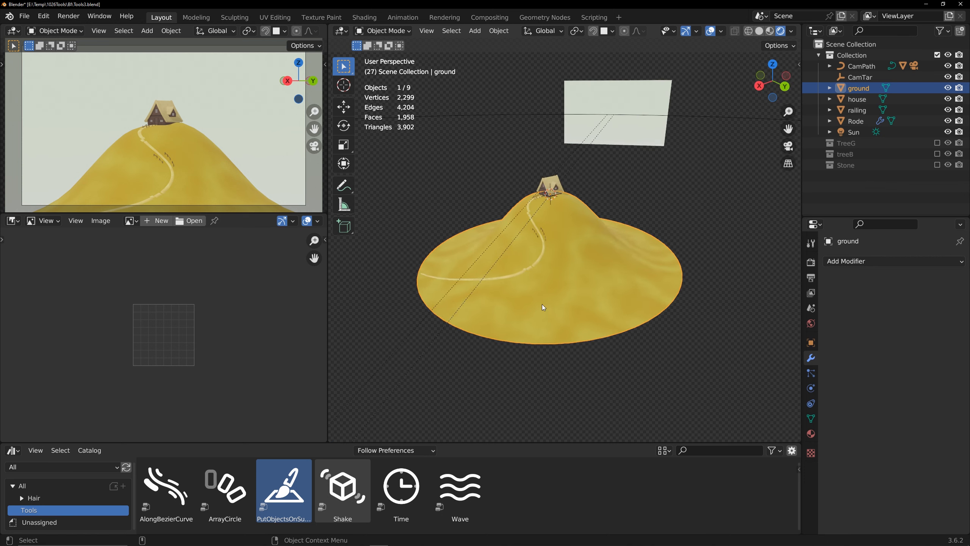
{"action": "left_click_drag", "start_coordinate": [284, 481], "coordinate": [544, 292]}
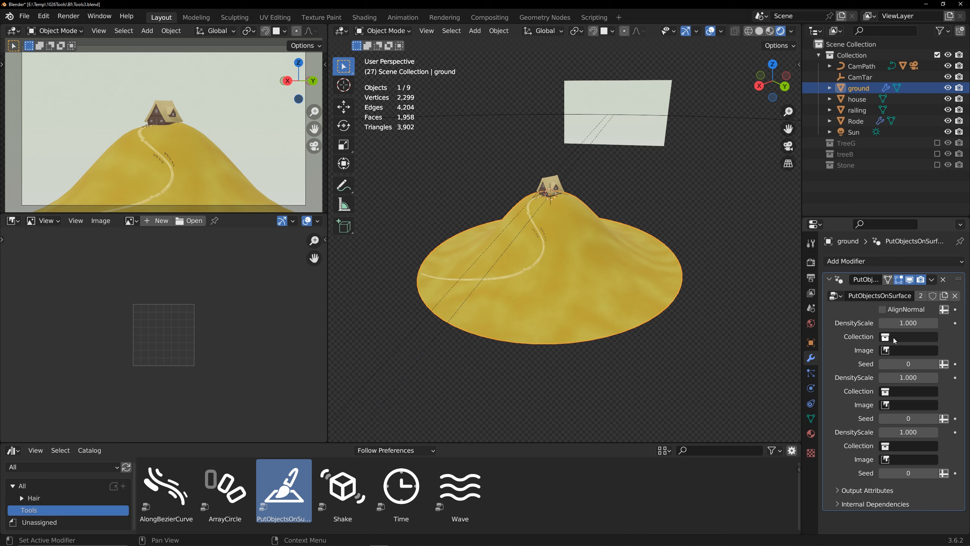
- Temporarily enable the TreeG collection to inspect its tree with a cancelled move, disable it again and reselect the ground
{"action": "left_click", "coordinate": [937, 142]}
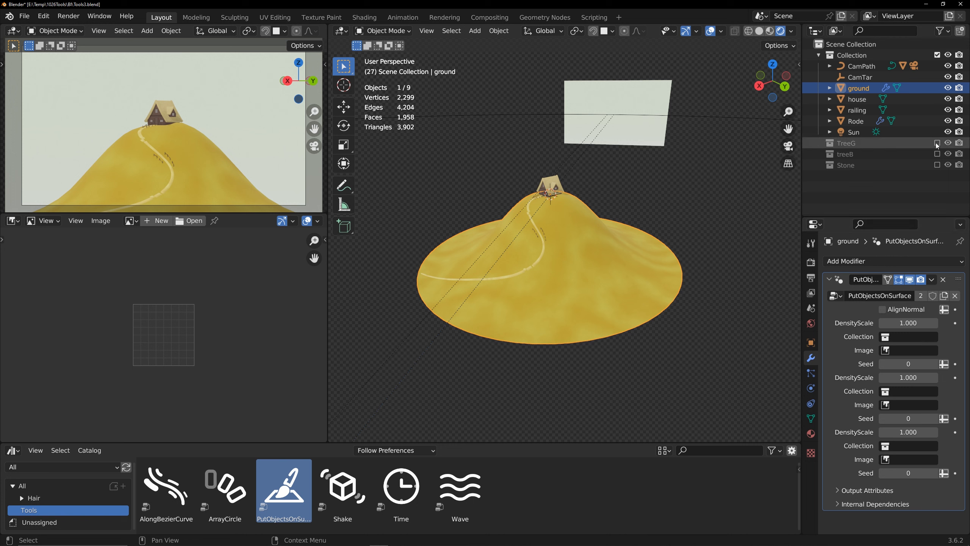
{"action": "left_click", "coordinate": [865, 153]}
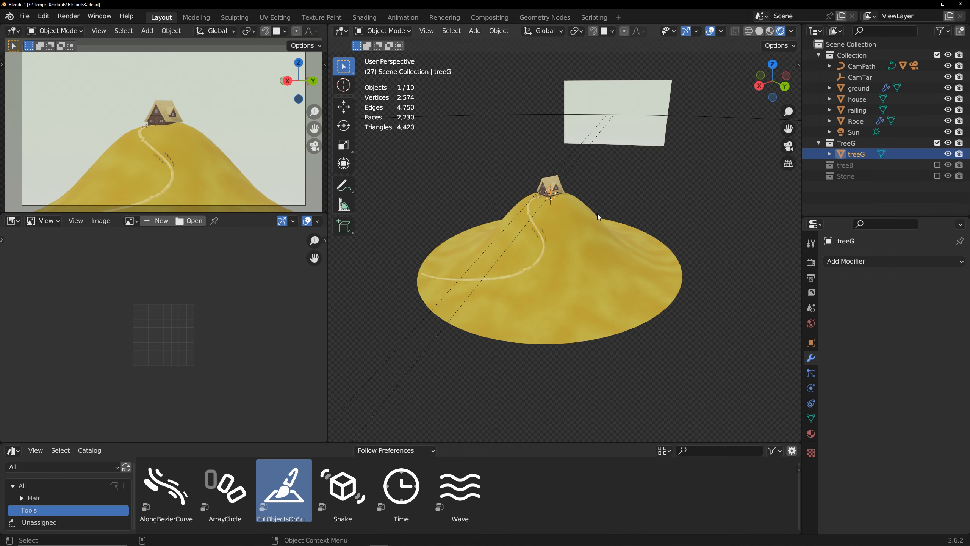
{"action": "key", "text": "g"}
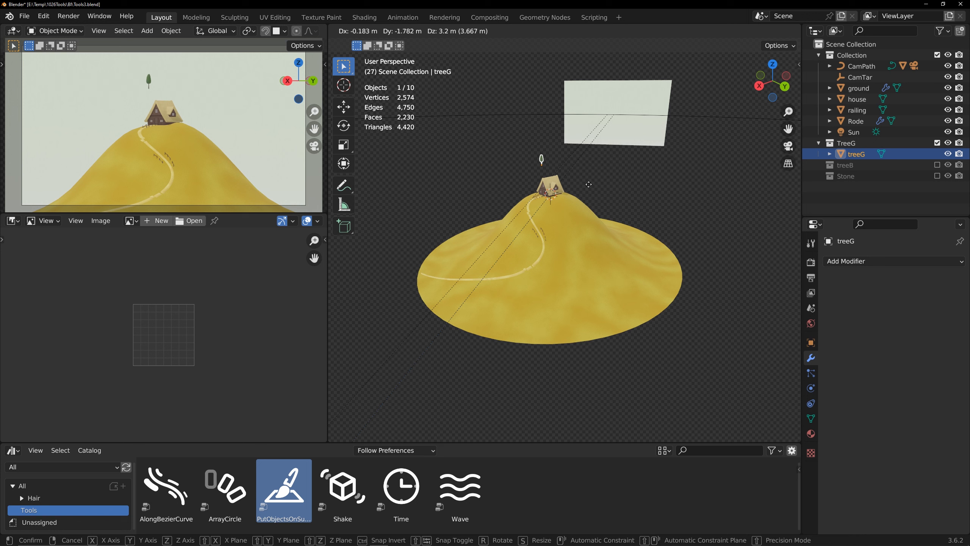
{"action": "right_click", "coordinate": [589, 184]}
{"action": "left_click", "coordinate": [937, 142]}
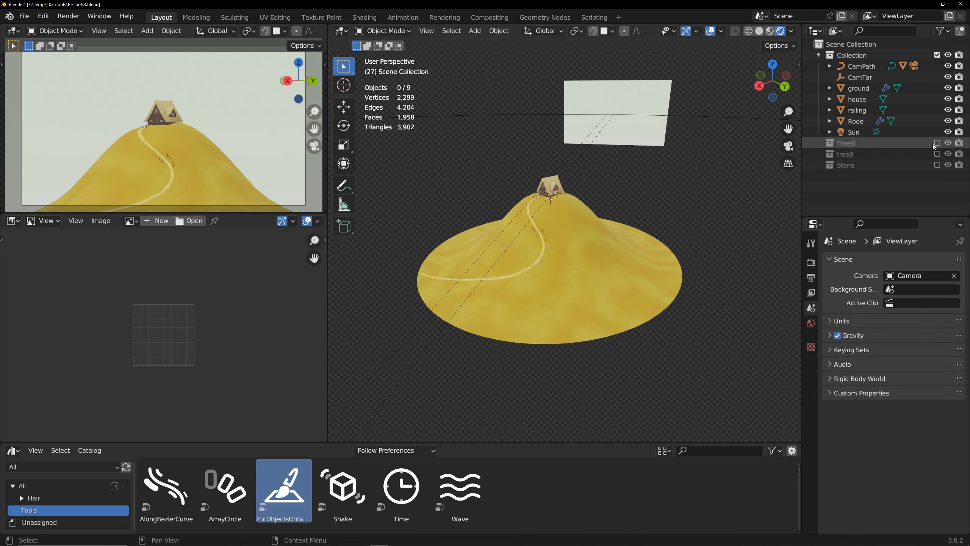
{"action": "left_click", "coordinate": [594, 267]}
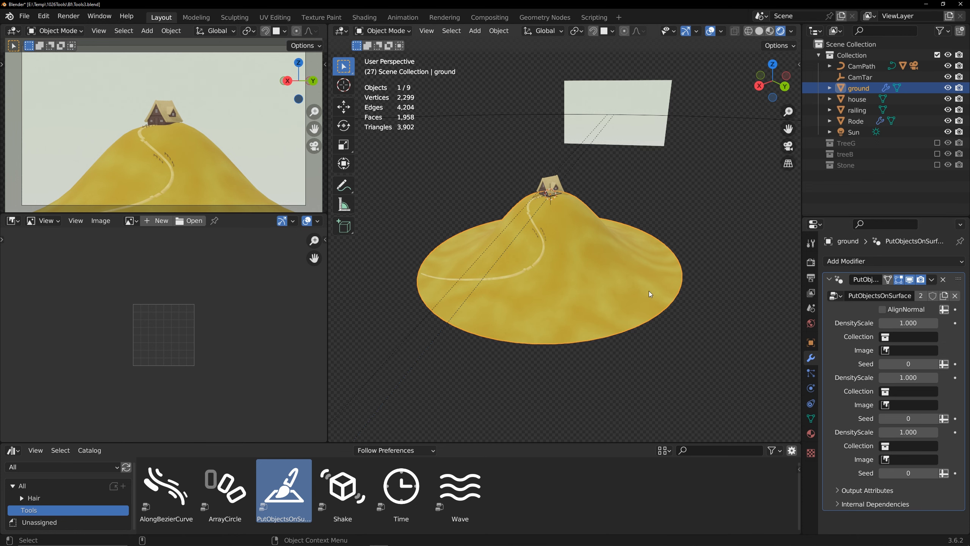
- Inspect the ground's UV layout in the UV Editing workspace and return to the Layout workspace
{"action": "key", "text": "ctrl+Page_Down"}
{"action": "key", "text": "ctrl+Page_Down"}
{"action": "key", "text": "ctrl+Page_Down"}
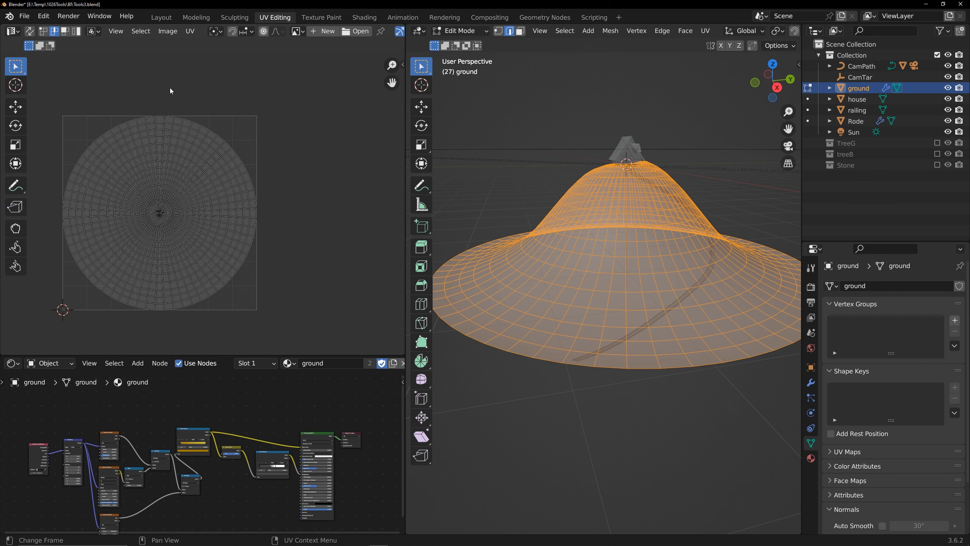
{"action": "left_click", "coordinate": [161, 18]}
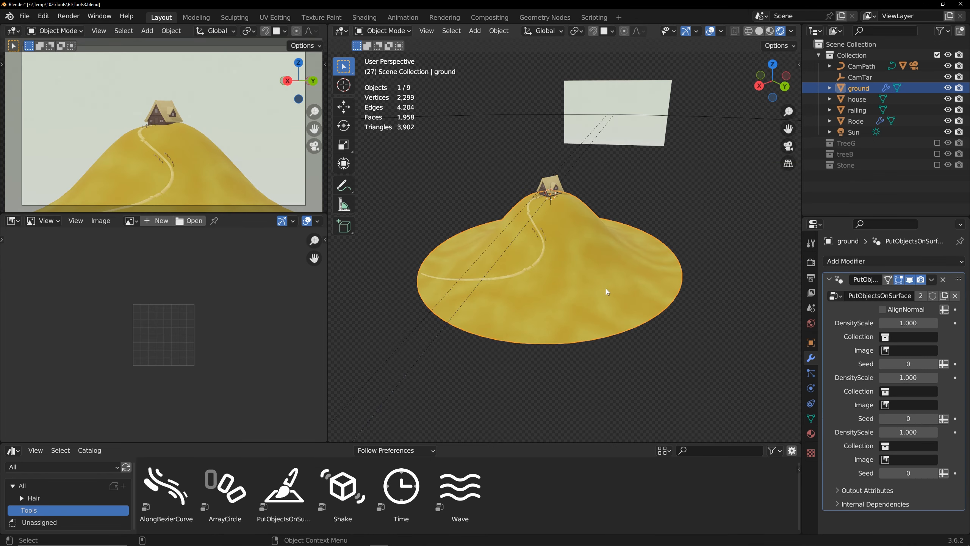
- Set the modifier's first Collection to treeB and split off a Shader Editor from the main 3D viewport
{"action": "left_click", "coordinate": [922, 335]}
{"action": "left_click", "coordinate": [881, 374]}
{"action": "left_click_drag", "start_coordinate": [331, 435], "coordinate": [334, 319]}
{"action": "left_click", "coordinate": [341, 320]}
{"action": "left_click", "coordinate": [363, 423]}
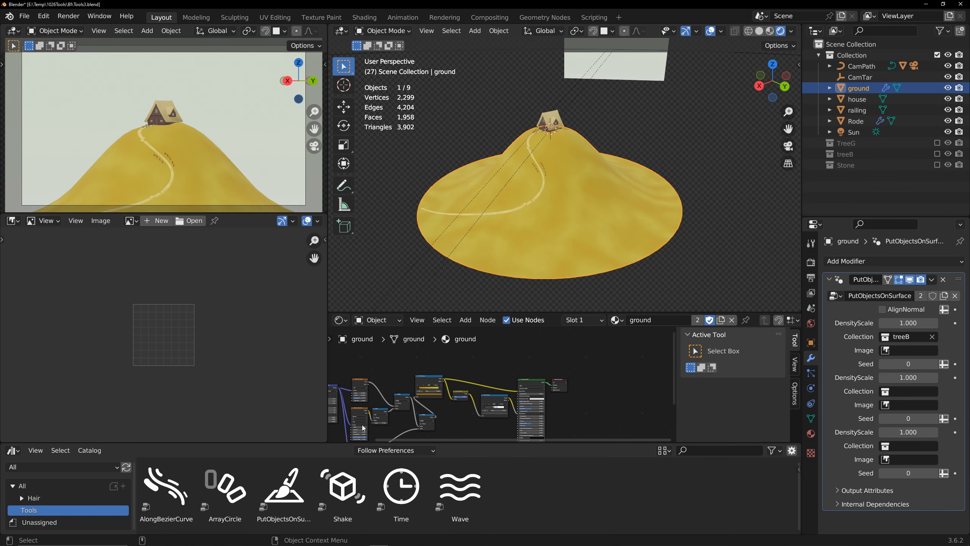
- Add an Image Texture node to the ground material in the empty space near the Principled shader
{"action": "scroll", "coordinate": [472, 389], "scroll_direction": "down", "scroll_amount": 3}
{"action": "key", "text": "shift+a"}
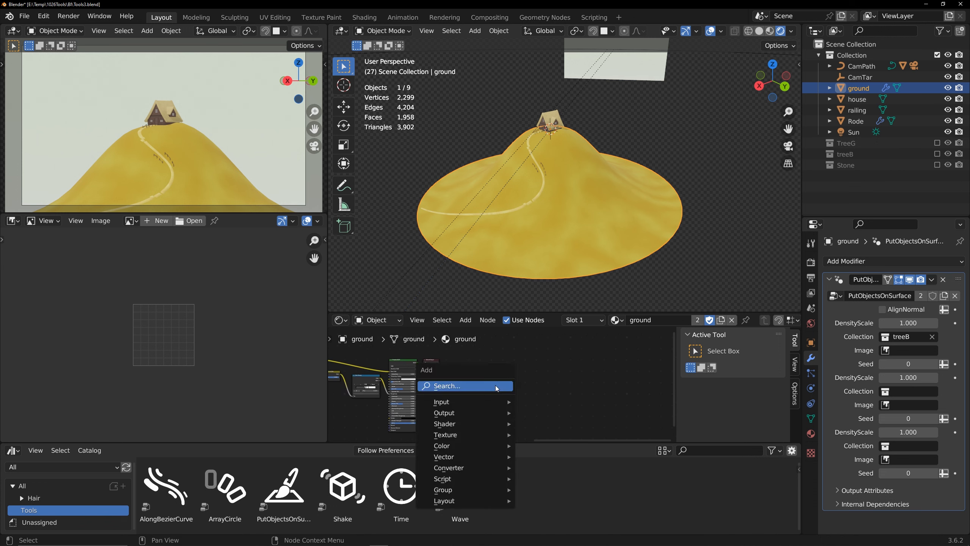
{"action": "mouse_move", "coordinate": [483, 434]}
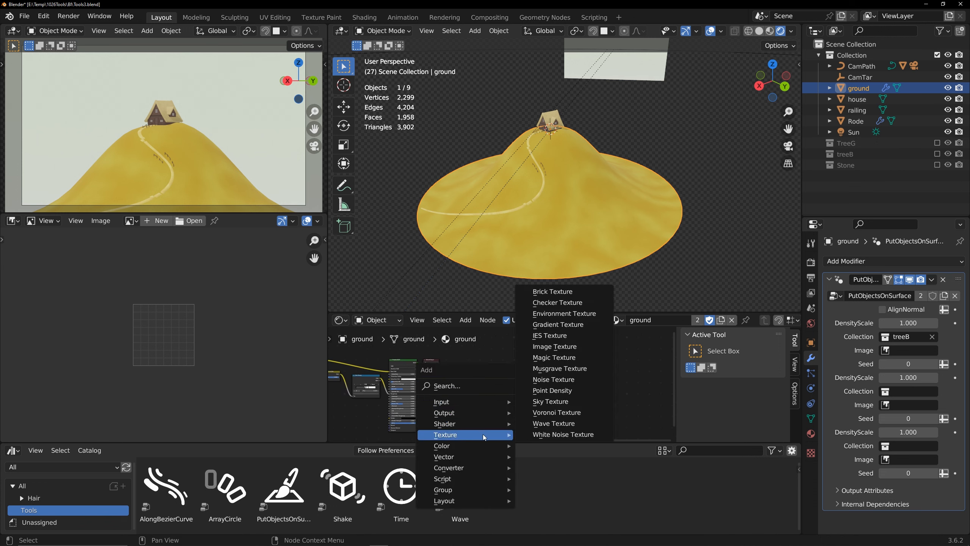
{"action": "left_click", "coordinate": [557, 347]}
{"action": "left_click", "coordinate": [464, 394]}
{"action": "scroll", "coordinate": [481, 412], "scroll_direction": "up", "scroll_amount": 5}
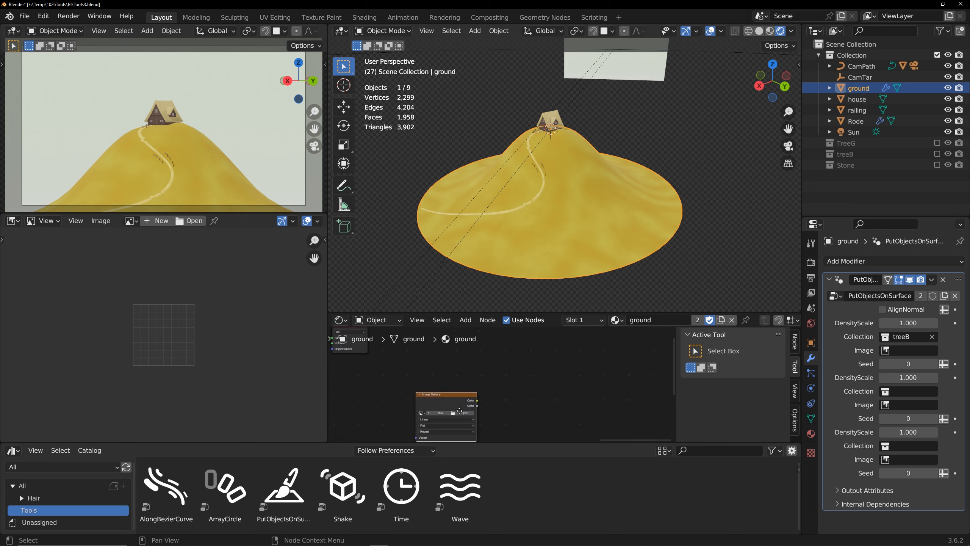
- Create a blank 1024 × 1024 px image named TreeB in the texture node and assign it to the modifier's first Image input
{"action": "left_click", "coordinate": [407, 382]}
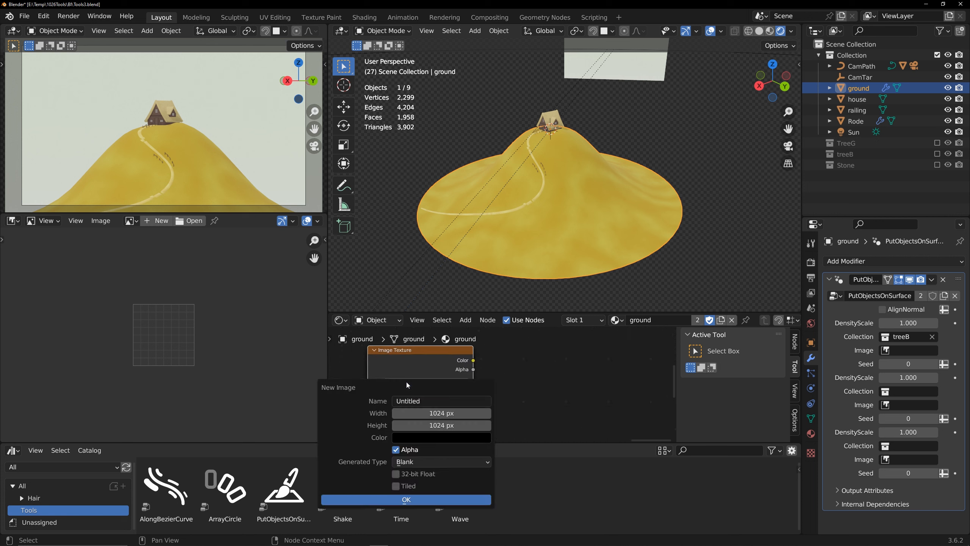
{"action": "left_click", "coordinate": [428, 400]}
{"action": "type", "text": "TreeB"}
{"action": "left_click", "coordinate": [437, 504]}
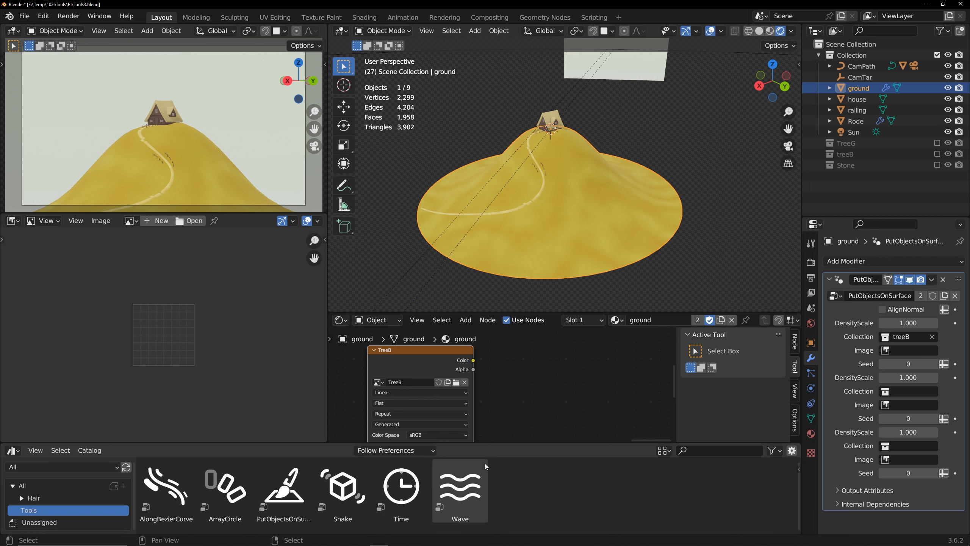
{"action": "left_click", "coordinate": [906, 350]}
{"action": "left_click", "coordinate": [877, 435]}
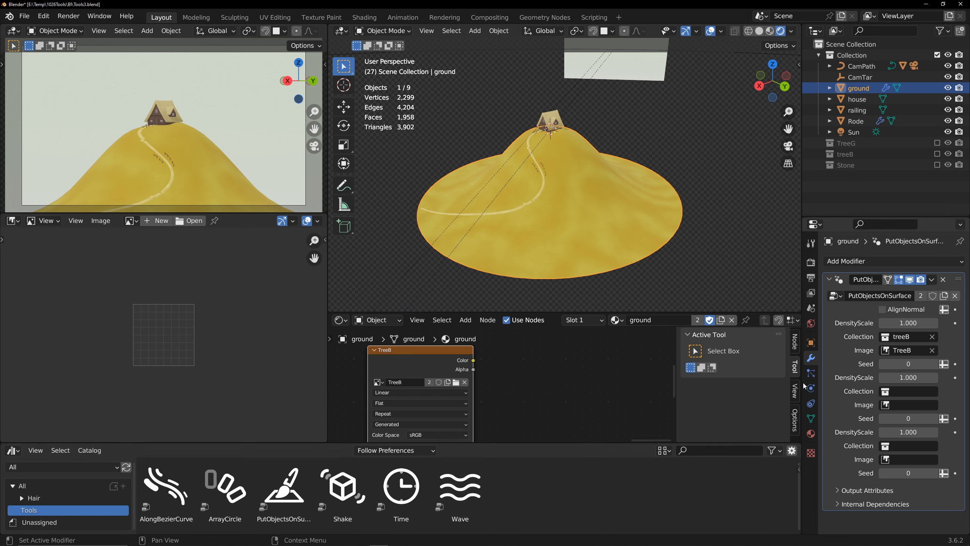
- Switch the ground to Texture Paint mode, show the brush settings and set the brush color to yellow
{"action": "left_click", "coordinate": [373, 32]}
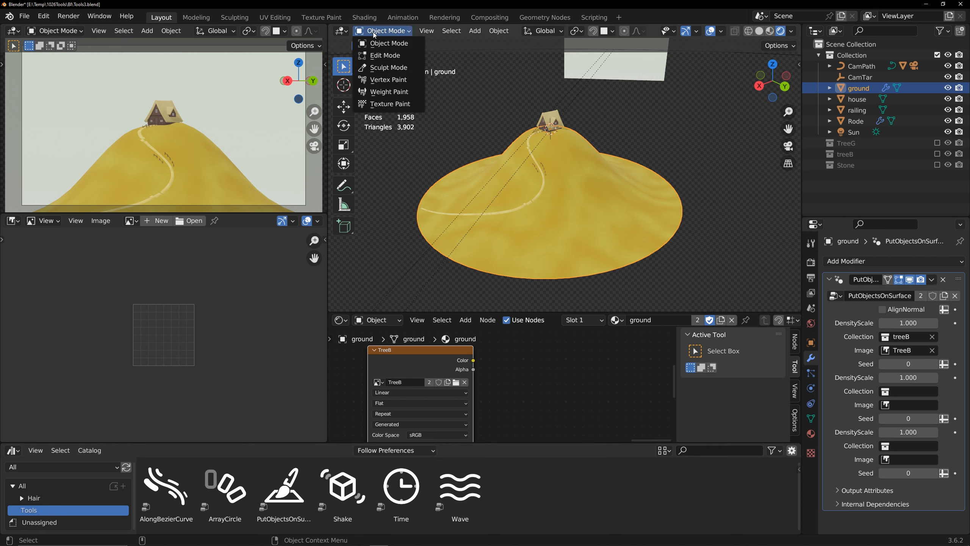
{"action": "left_click", "coordinate": [380, 104]}
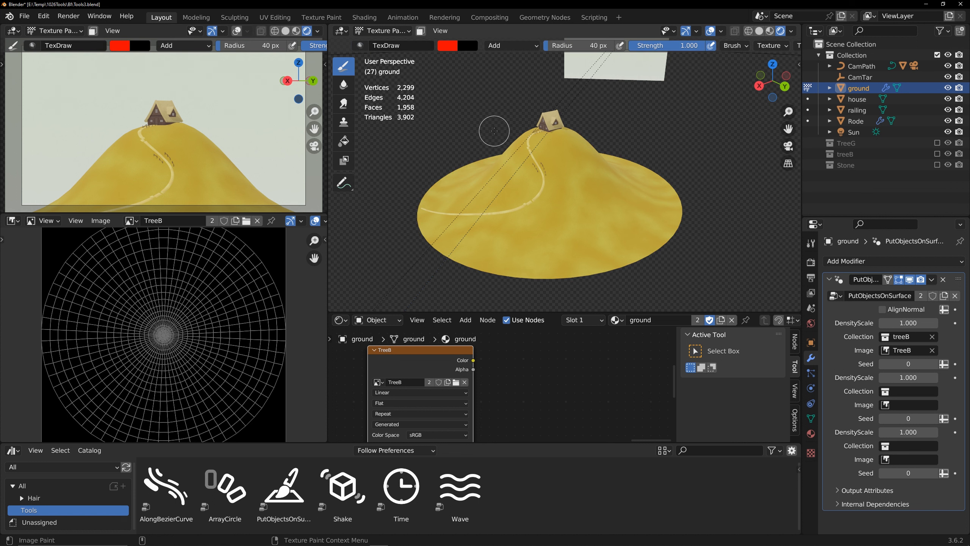
{"action": "key", "text": "n"}
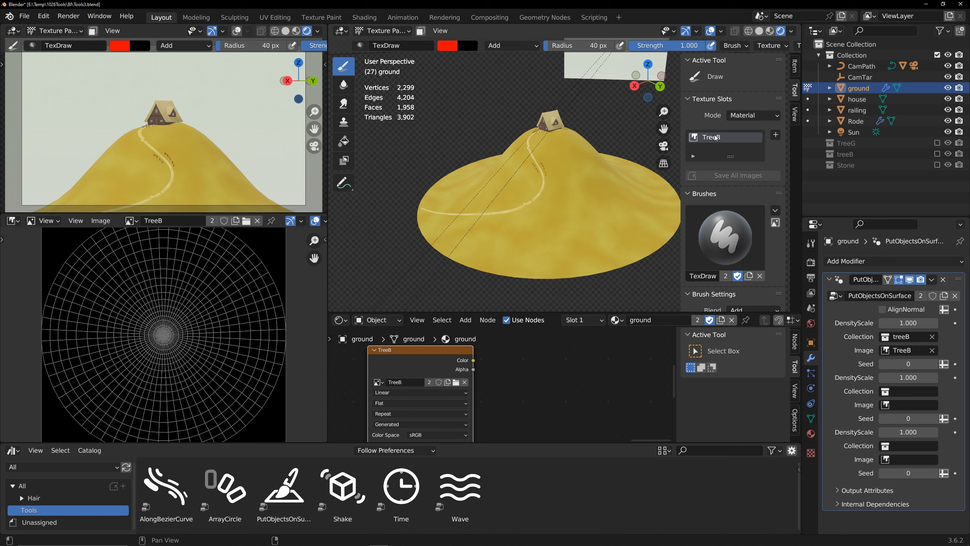
{"action": "scroll", "coordinate": [719, 148], "scroll_direction": "down", "scroll_amount": 8}
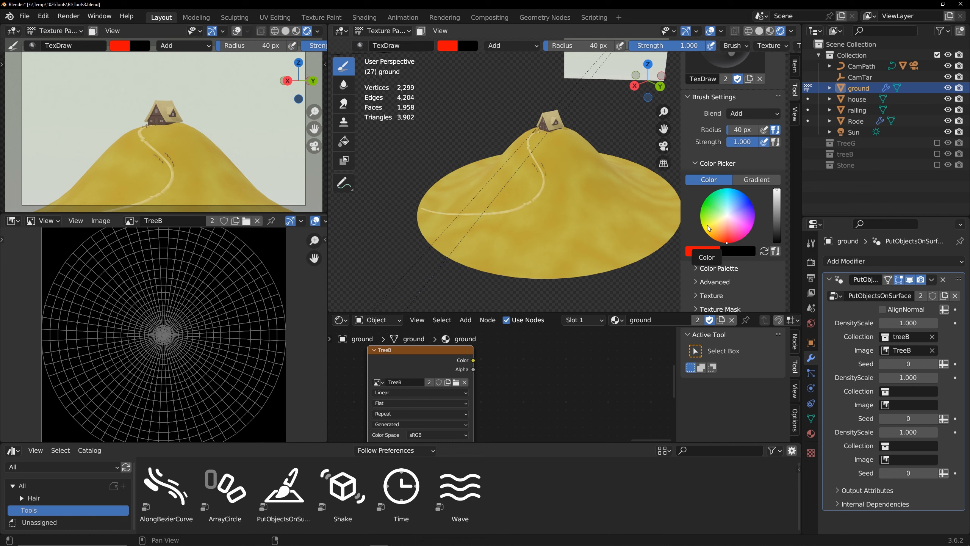
{"action": "left_click_drag", "start_coordinate": [708, 225], "coordinate": [704, 228]}
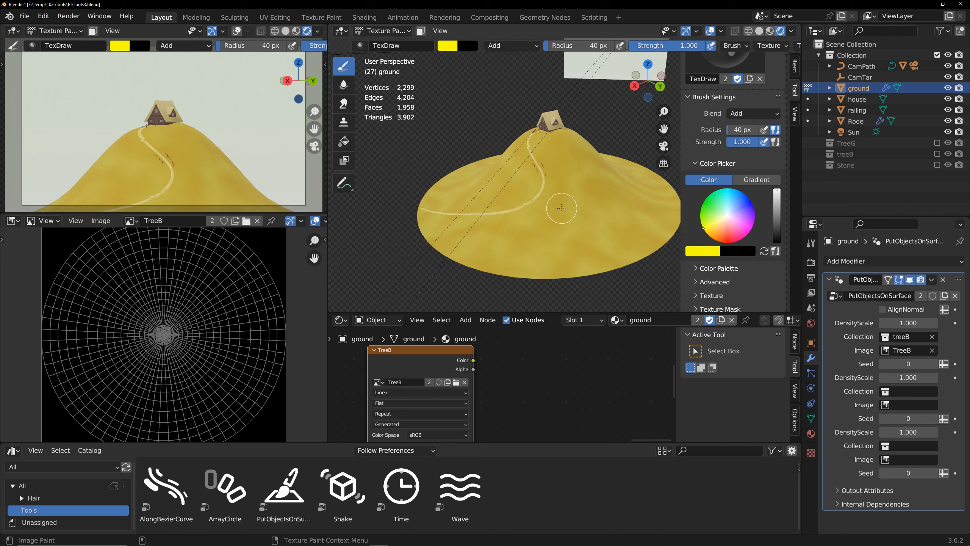
- Paint yellow strokes and dabs on the TreeB mask beside the path, on the far slope, near the house and at the hill's front
{"action": "left_click_drag", "start_coordinate": [561, 171], "coordinate": [504, 238]}
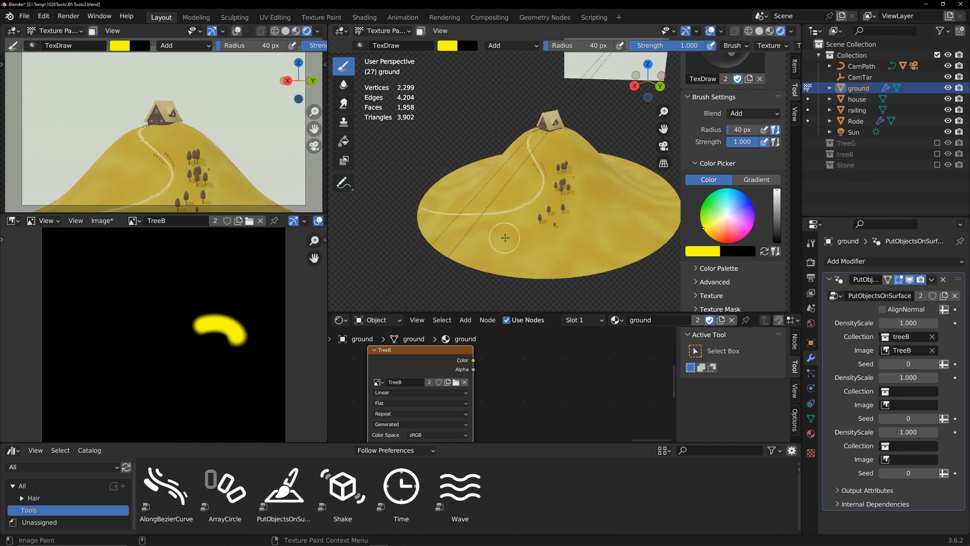
{"action": "middle_click_drag", "start_coordinate": [512, 240], "coordinate": [515, 249]}
{"action": "left_click_drag", "start_coordinate": [475, 174], "coordinate": [425, 198]}
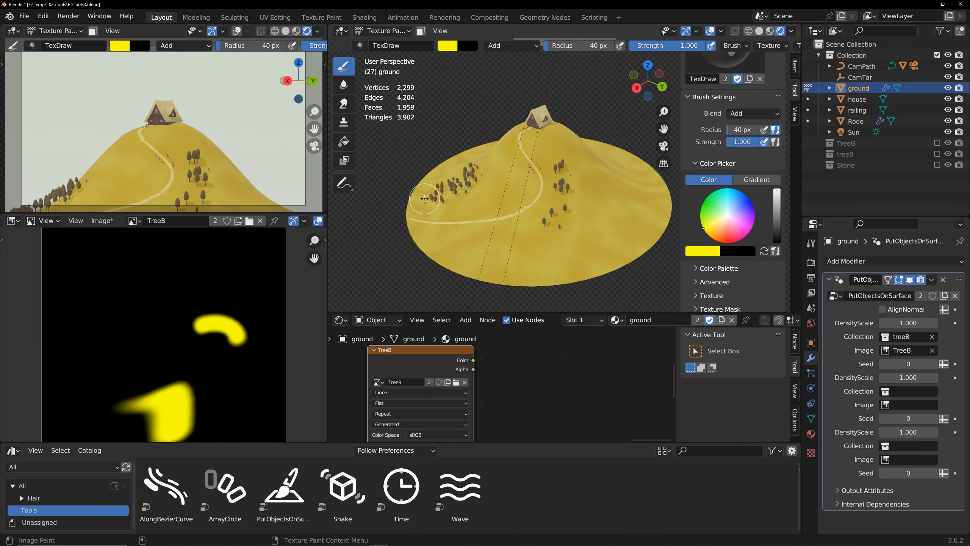
{"action": "left_click", "coordinate": [511, 171]}
{"action": "left_click_drag", "start_coordinate": [566, 141], "coordinate": [576, 144]}
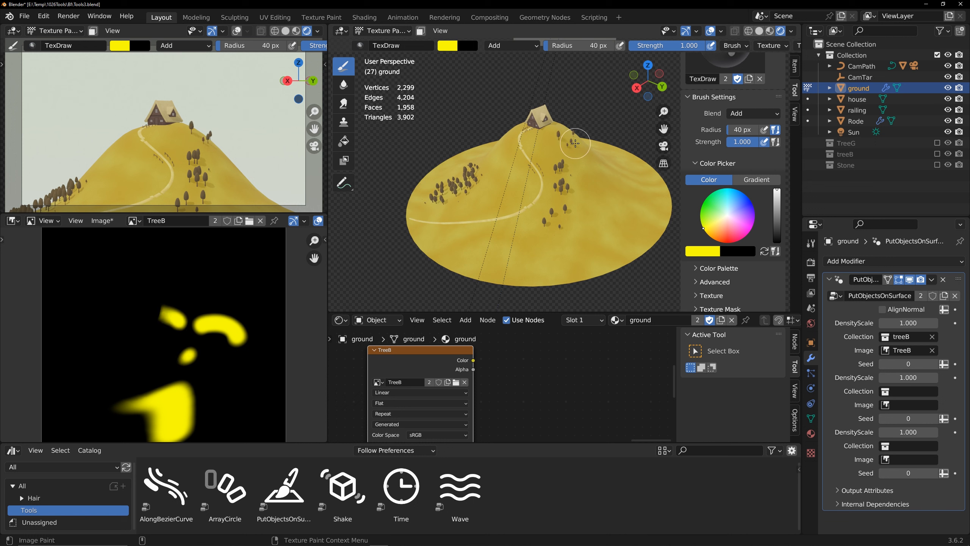
{"action": "left_click_drag", "start_coordinate": [511, 238], "coordinate": [520, 245]}
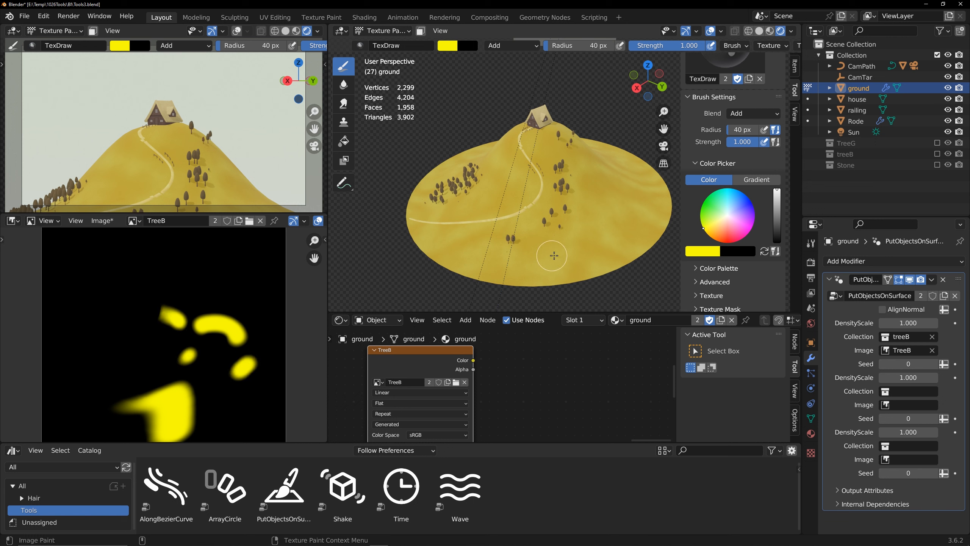
- Set the brush color to green and dab it over the tree patches beside the path and in the grove to enlarge trees
{"action": "left_click_drag", "start_coordinate": [714, 211], "coordinate": [701, 209]}
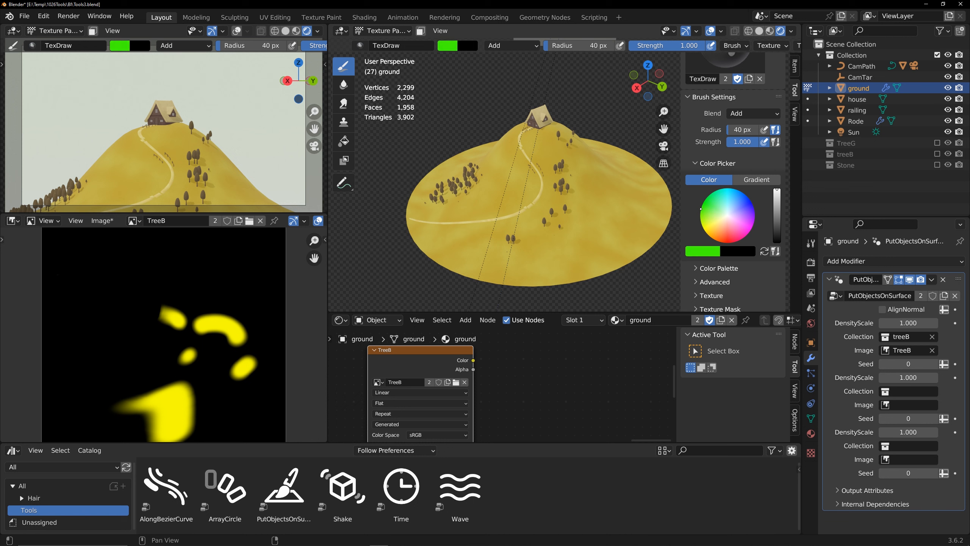
{"action": "left_click_drag", "start_coordinate": [563, 188], "coordinate": [564, 189]}
{"action": "key", "text": "ctrl+z"}
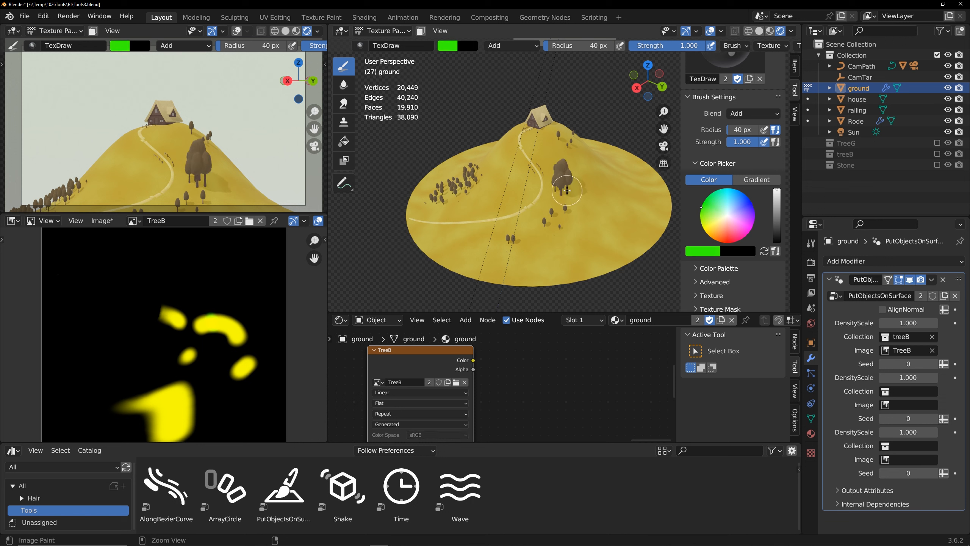
{"action": "left_click", "coordinate": [463, 188]}
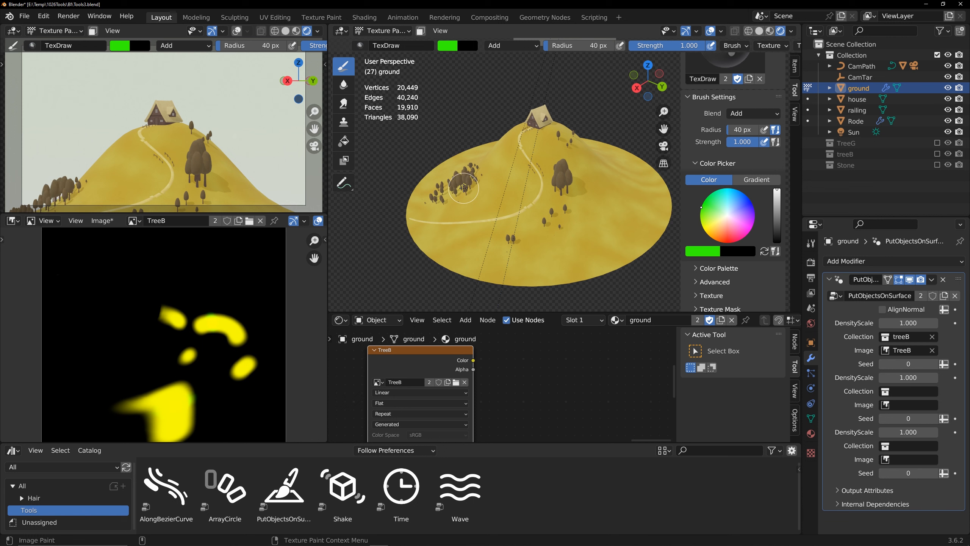
{"action": "left_click", "coordinate": [565, 229]}
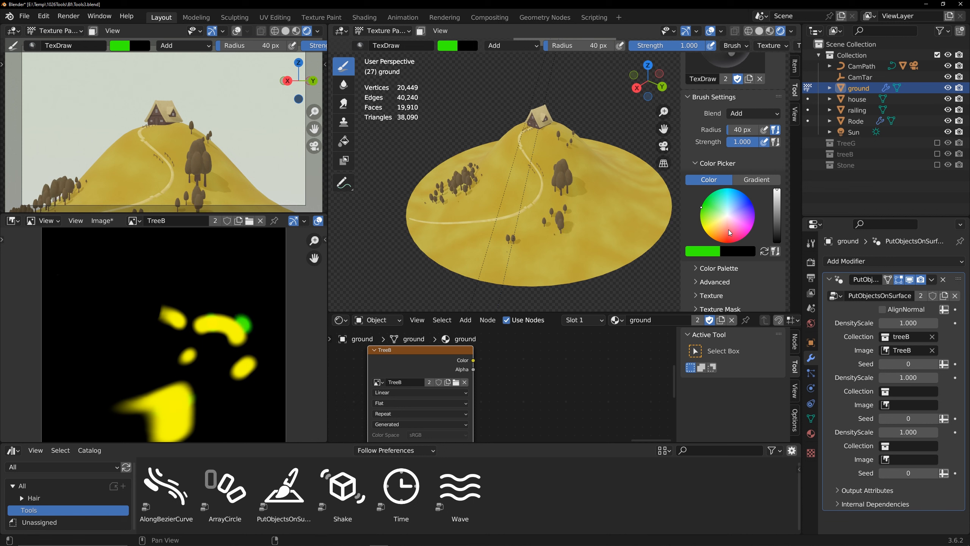
- Set the brush to red with Darken blending and paint over the enlarged lower tree and the edge of the grove
{"action": "left_click_drag", "start_coordinate": [728, 229], "coordinate": [725, 243]}
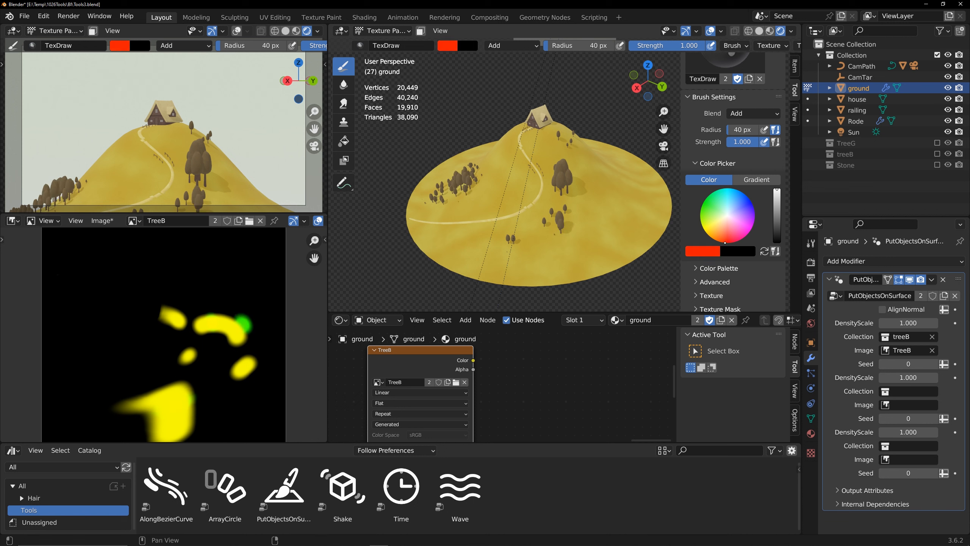
{"action": "left_click", "coordinate": [515, 46]}
{"action": "left_click", "coordinate": [500, 77]}
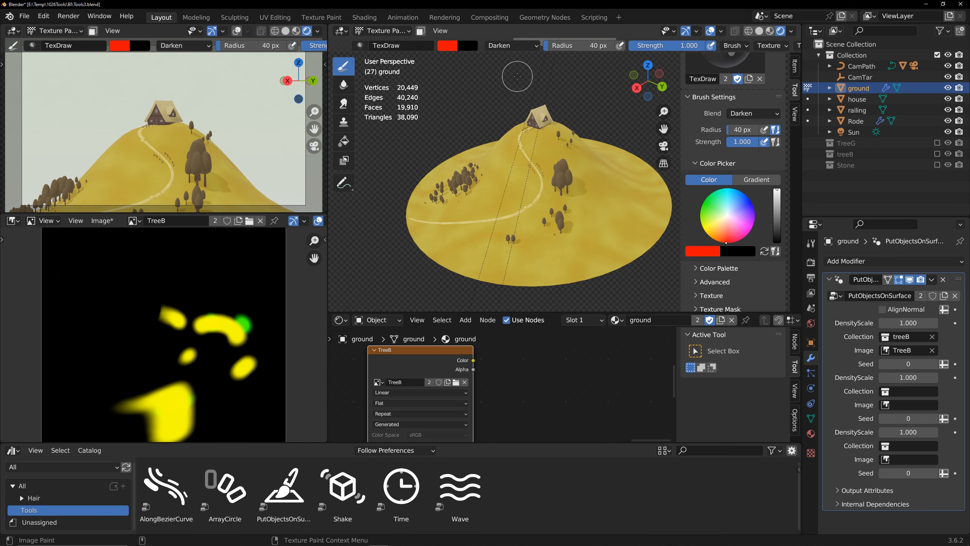
{"action": "left_click", "coordinate": [561, 219]}
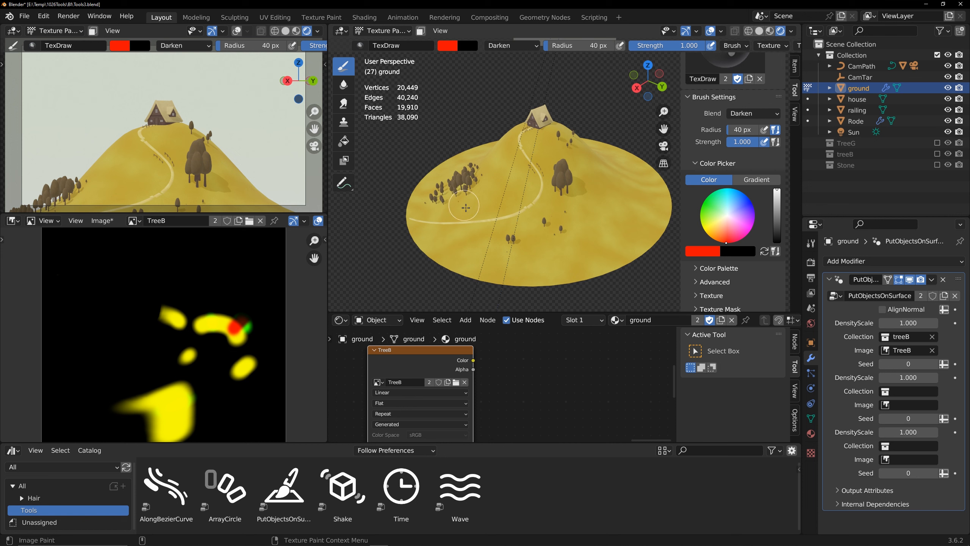
{"action": "left_click_drag", "start_coordinate": [456, 197], "coordinate": [469, 210]}
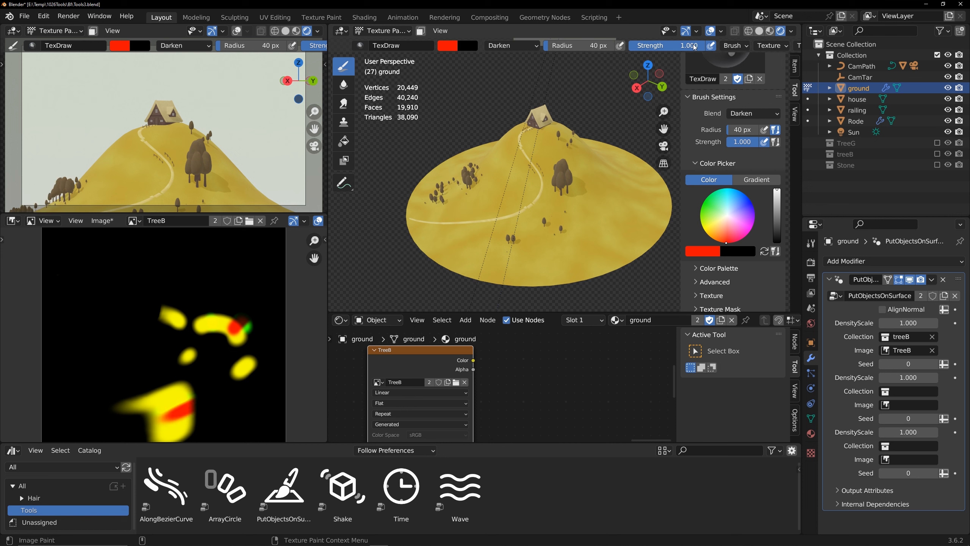
- Lower the brush strength to 0.064 and paint lightly over the large tree beside the path to shrink it
{"action": "left_click_drag", "start_coordinate": [694, 47], "coordinate": [635, 48]}
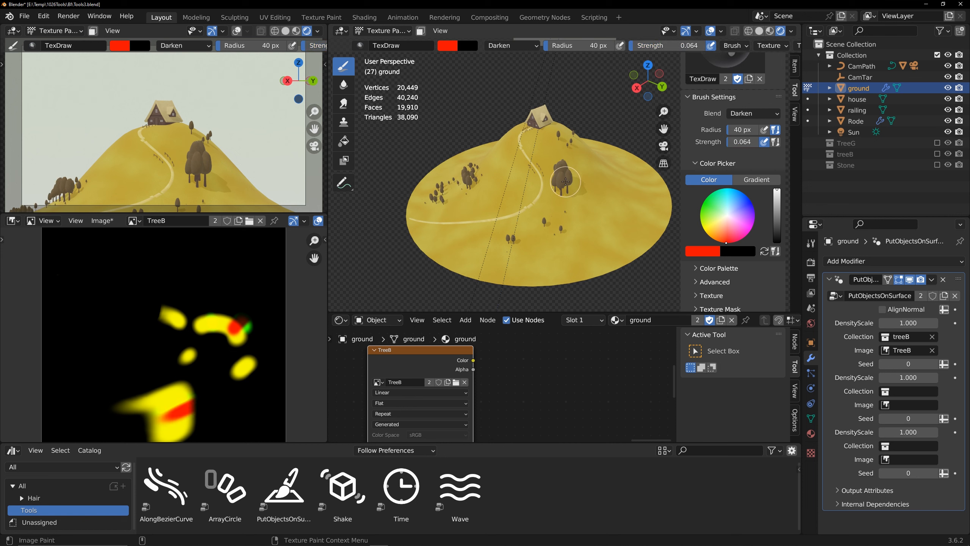
{"action": "left_click_drag", "start_coordinate": [566, 179], "coordinate": [559, 188]}
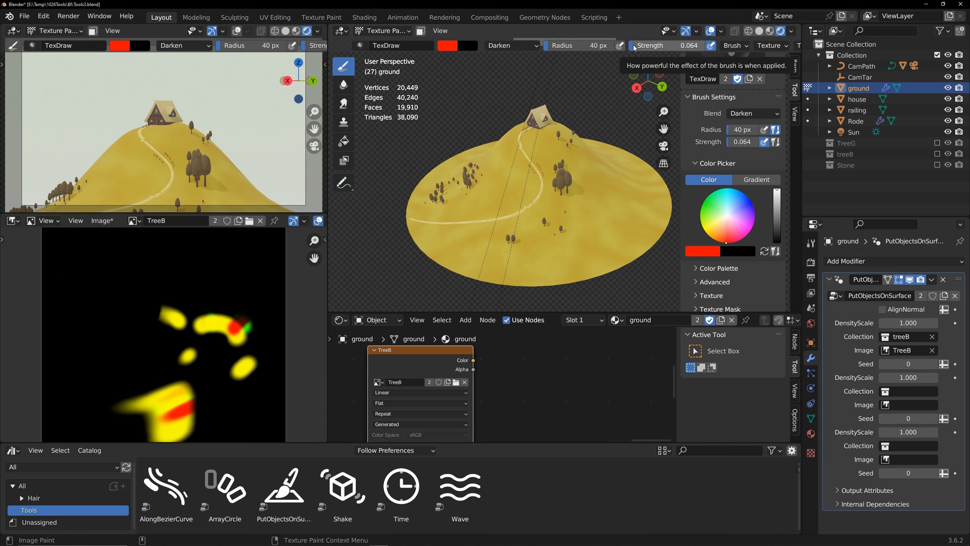
{"action": "middle_click_drag", "start_coordinate": [623, 116], "coordinate": [579, 151]}
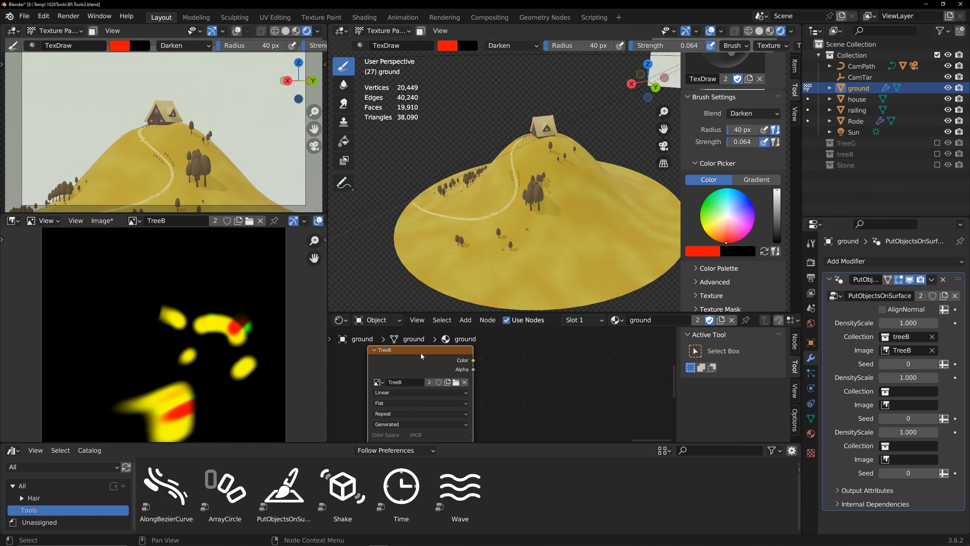
- Duplicate the TreeB texture node, clear the copy's image and create a new image named TreeG in it
{"action": "left_click_drag", "start_coordinate": [421, 354], "coordinate": [400, 356]}
{"action": "key", "text": "shift+d"}
{"action": "left_click", "coordinate": [516, 355]}
{"action": "left_click", "coordinate": [560, 384]}
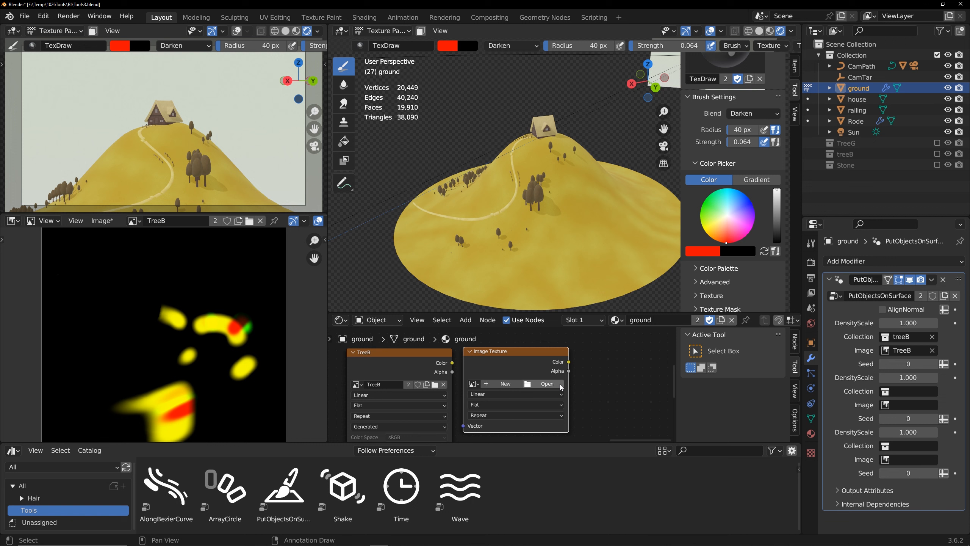
{"action": "left_click", "coordinate": [502, 385]}
{"action": "type", "text": "TreeG"}
{"action": "left_click", "coordinate": [523, 507]}
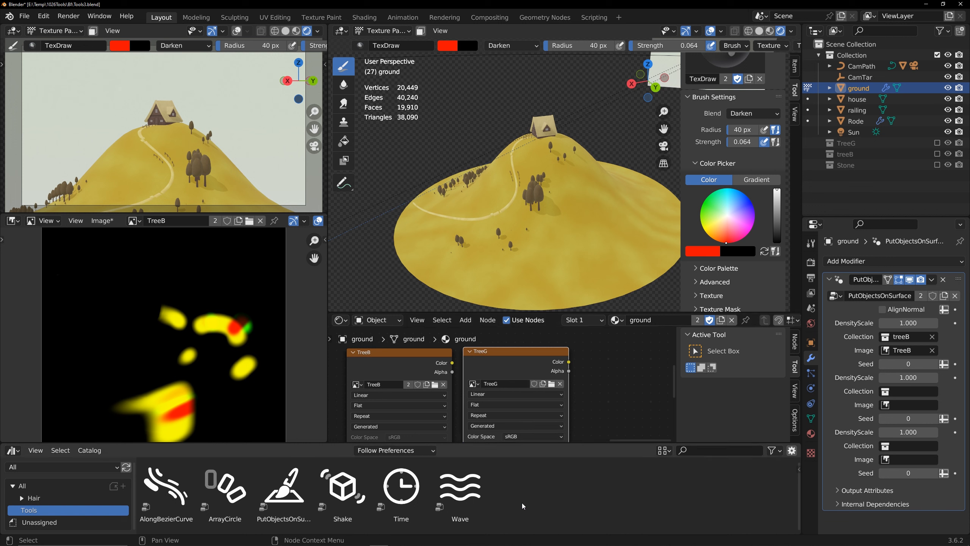
- Set the modifier's second Collection and second Image inputs to TreeG
{"action": "left_click", "coordinate": [909, 391]}
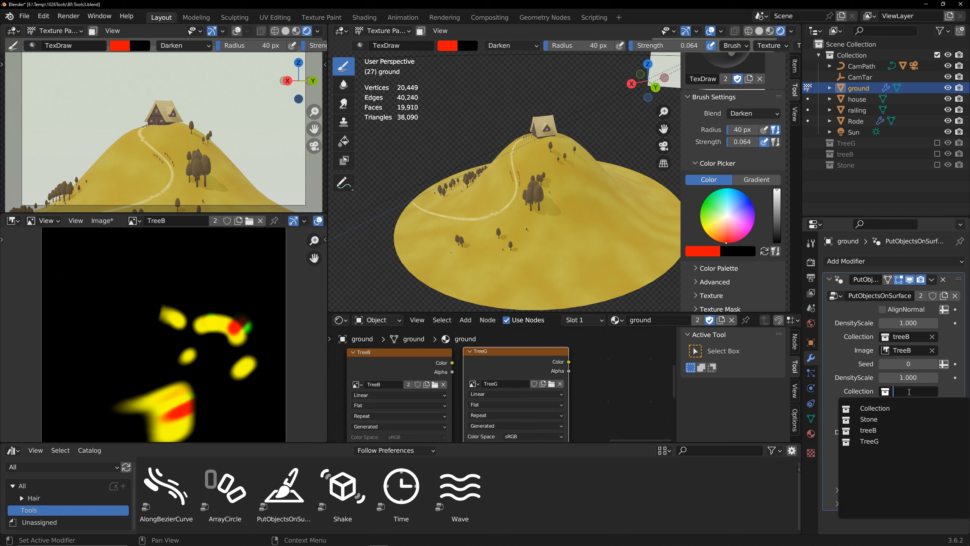
{"action": "left_click", "coordinate": [875, 441]}
{"action": "left_click", "coordinate": [902, 404]}
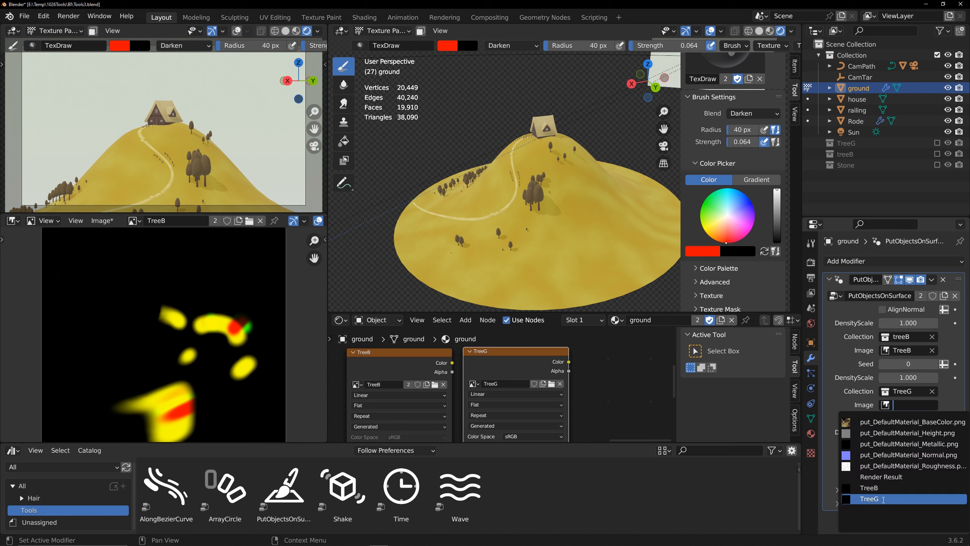
{"action": "left_click", "coordinate": [869, 499]}
- Make TreeG the active paint texture slot and set the brush color to yellow
{"action": "scroll", "coordinate": [766, 205], "scroll_direction": "up", "scroll_amount": 4}
{"action": "scroll", "coordinate": [766, 204], "scroll_direction": "up", "scroll_amount": 4}
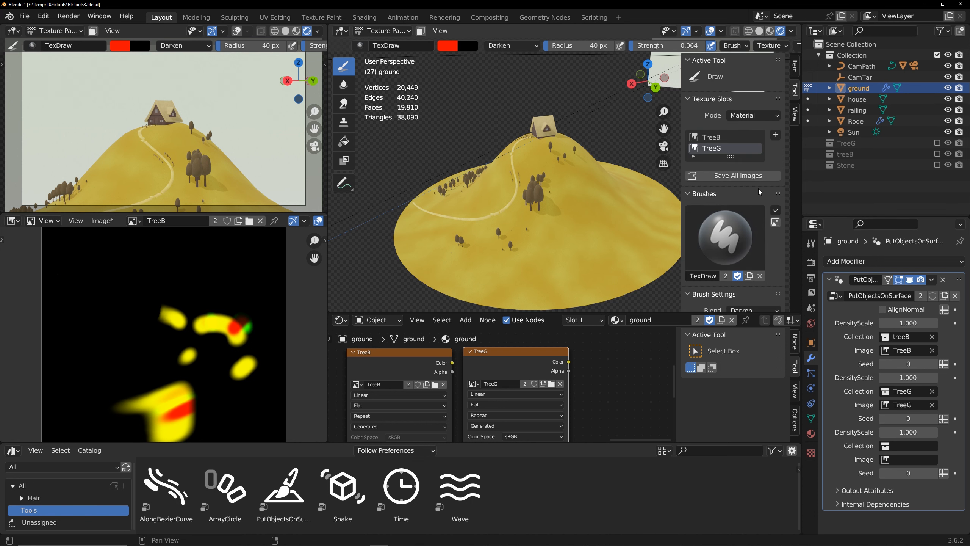
{"action": "left_click", "coordinate": [715, 151]}
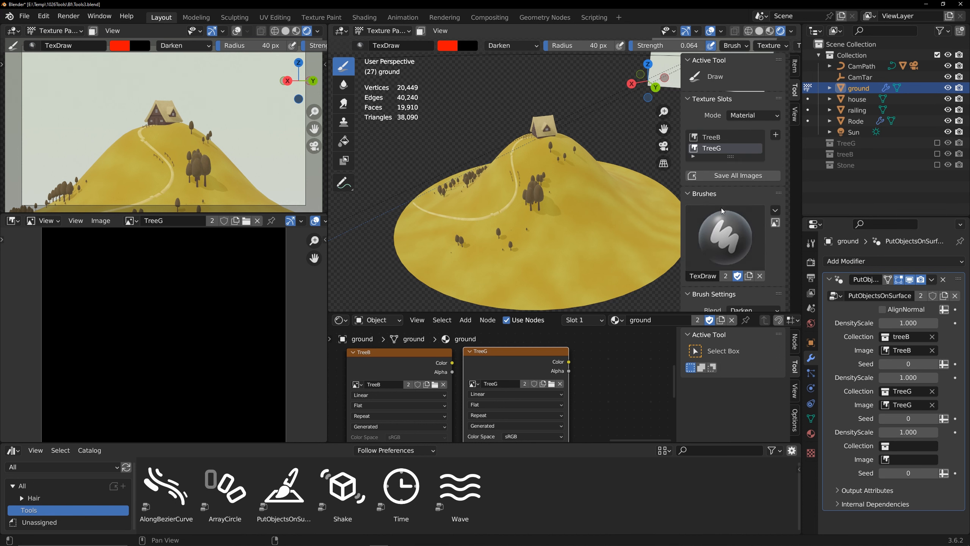
{"action": "scroll", "coordinate": [723, 210], "scroll_direction": "down", "scroll_amount": 8}
{"action": "left_click", "coordinate": [702, 213]}
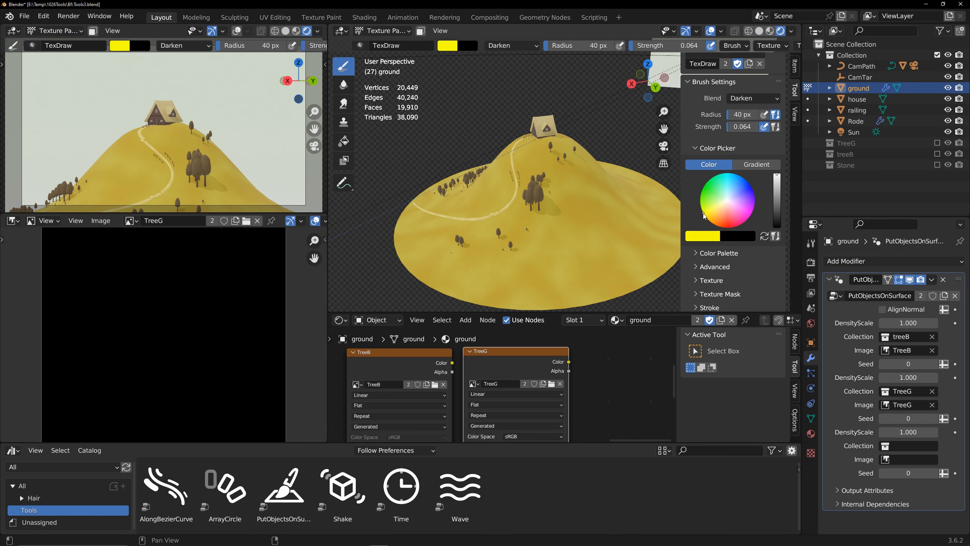
- Set the brush to Add blending at strength 1.000 and paint yellow strokes on the near slope and across the path's lower end
{"action": "left_click", "coordinate": [504, 46]}
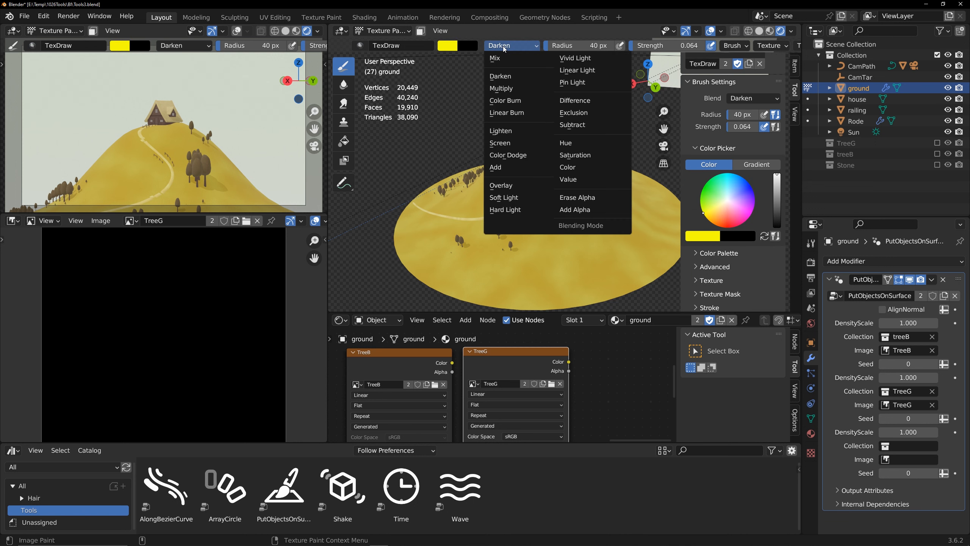
{"action": "left_click", "coordinate": [496, 167]}
{"action": "left_click_drag", "start_coordinate": [636, 46], "coordinate": [706, 46]}
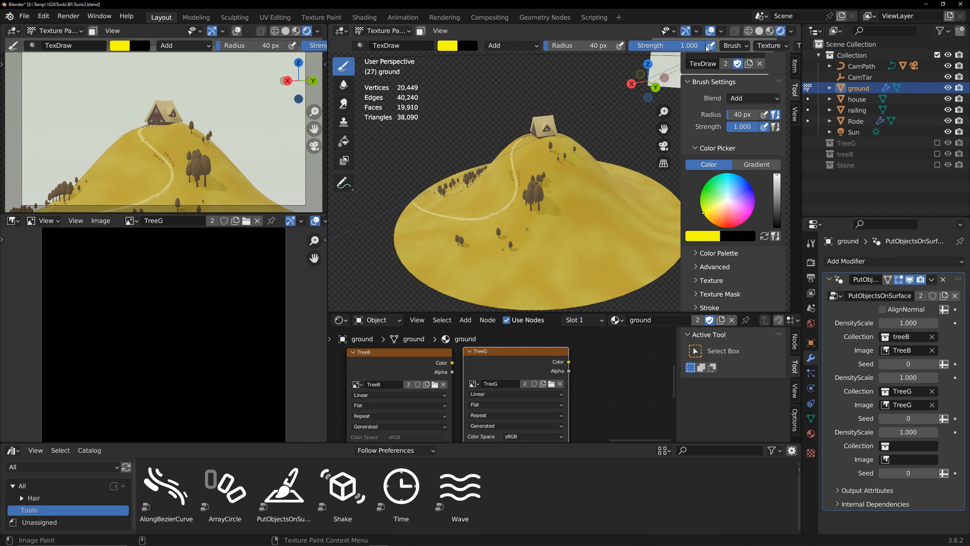
{"action": "mouse_move", "coordinate": [579, 196]}
{"action": "left_mouse_down"}
{"action": "mouse_move", "coordinate": [611, 245]}
{"action": "mouse_move", "coordinate": [551, 254]}
{"action": "left_mouse_up"}
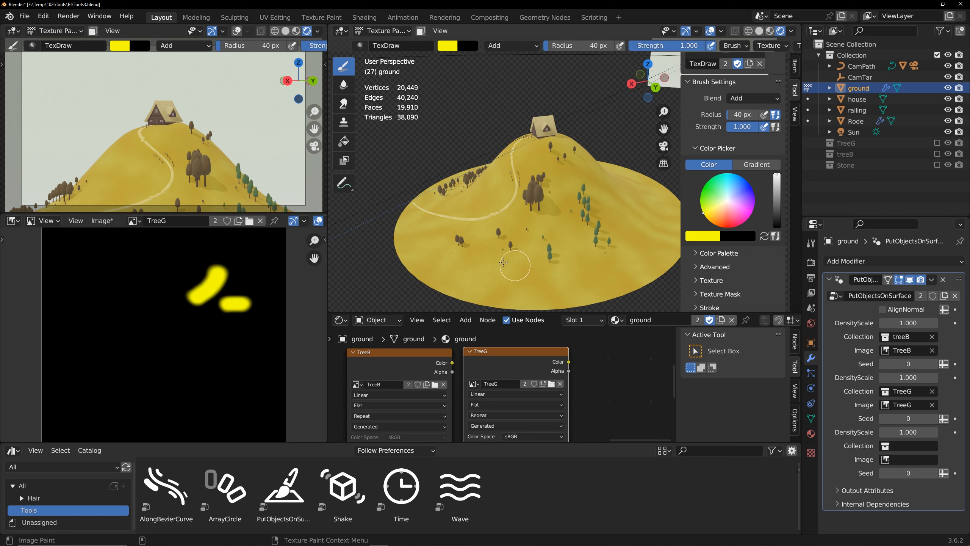
{"action": "left_click_drag", "start_coordinate": [470, 215], "coordinate": [421, 224]}
- Enlarge two front-slope trees with green dabs, using brush strength 0.113 for the nearest one, and return the strength to 1.000
{"action": "left_click", "coordinate": [702, 191]}
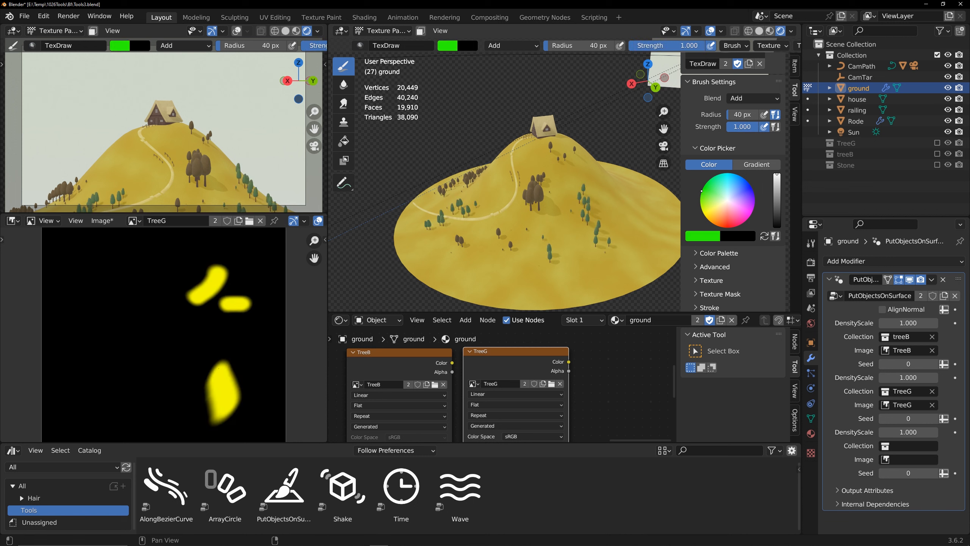
{"action": "left_click_drag", "start_coordinate": [598, 233], "coordinate": [599, 240]}
{"action": "left_click_drag", "start_coordinate": [702, 46], "coordinate": [635, 46]}
{"action": "left_click_drag", "start_coordinate": [543, 262], "coordinate": [551, 257]}
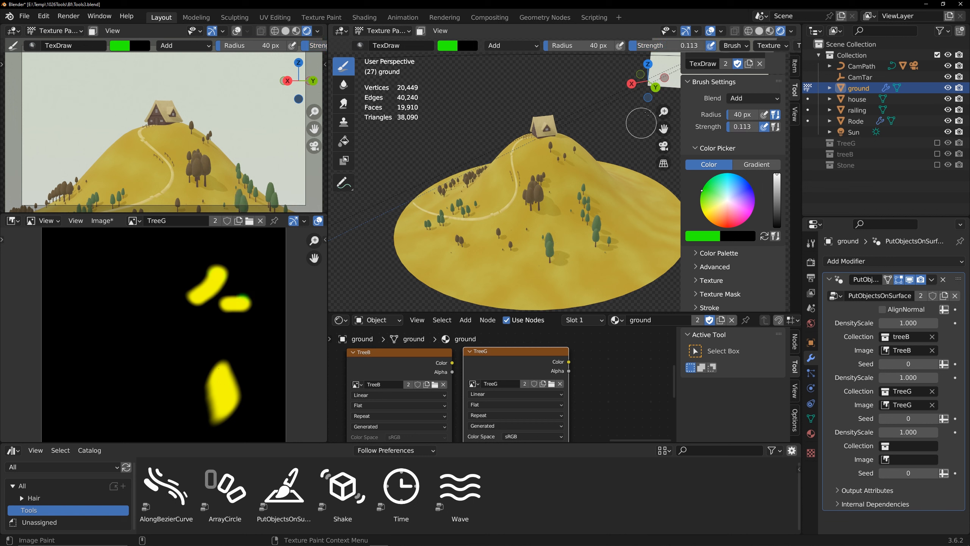
{"action": "left_click_drag", "start_coordinate": [646, 46], "coordinate": [706, 46]}
- Duplicate the TreeG texture node, clear the copy's image and create a blank 1024 × 1024 px image named Stone in it
{"action": "key", "text": "shift+d"}
{"action": "left_click", "coordinate": [601, 354]}
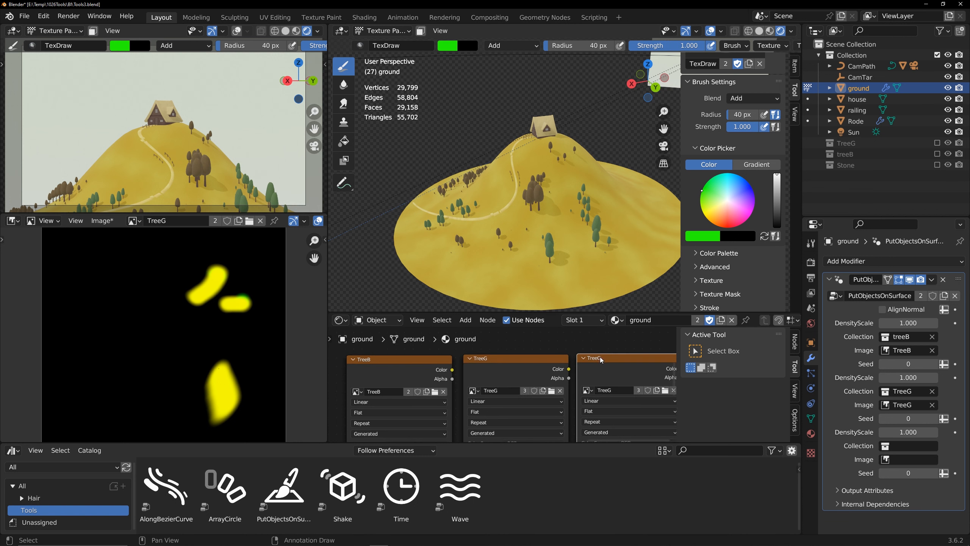
{"action": "middle_click_drag", "start_coordinate": [600, 354], "coordinate": [476, 358]}
{"action": "left_click", "coordinate": [548, 389]}
{"action": "left_click", "coordinate": [491, 389]}
{"action": "left_click", "coordinate": [531, 405]}
{"action": "type", "text": "Stone"}
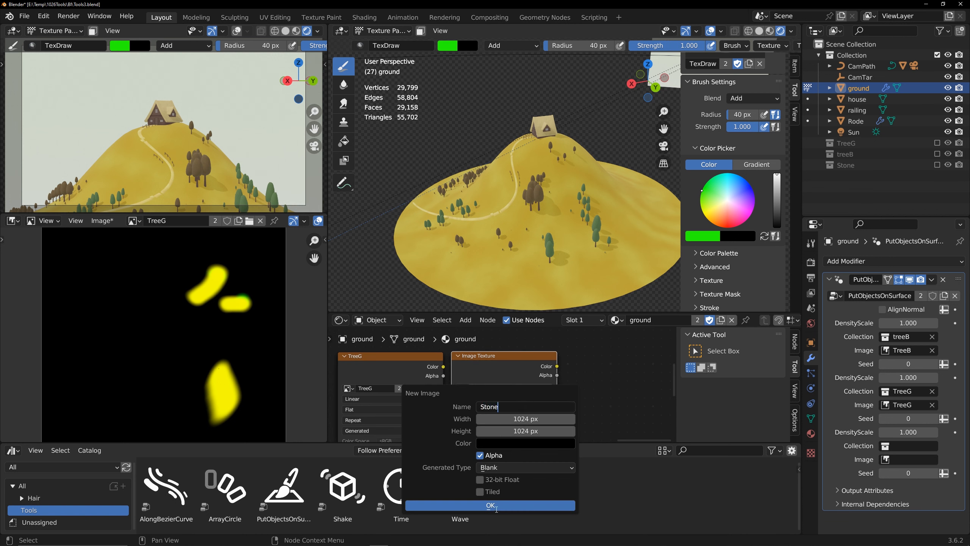
{"action": "left_click", "coordinate": [496, 509]}
- Set the modifier's third Collection and third Image inputs to Stone
{"action": "left_click", "coordinate": [907, 446]}
{"action": "left_click", "coordinate": [904, 343]}
{"action": "left_click", "coordinate": [908, 459]}
{"action": "left_click", "coordinate": [904, 409]}
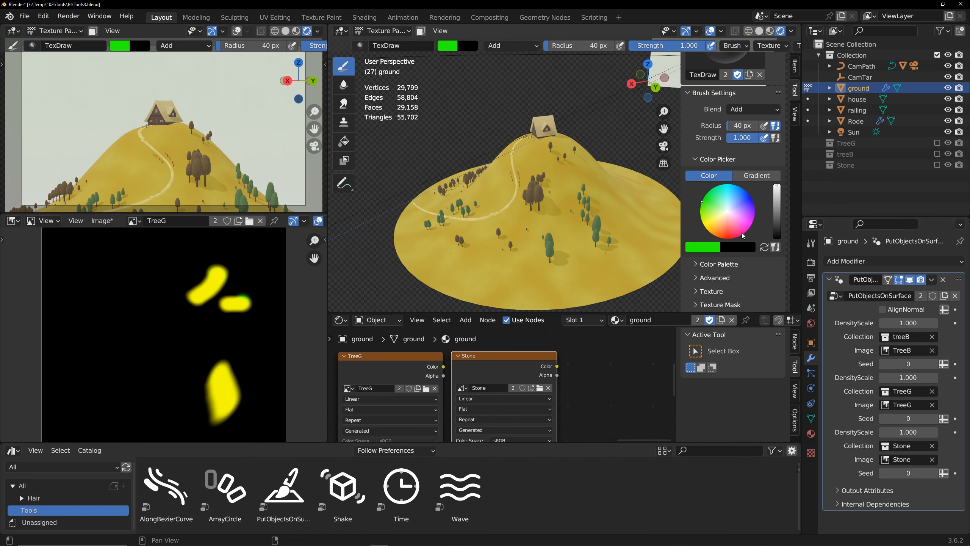
- Make Stone the active paint texture, set the brush color to yellow, and paint strokes on the front slope and both sides below the house
{"action": "scroll", "coordinate": [742, 235], "scroll_direction": "up", "scroll_amount": 13}
{"action": "left_click", "coordinate": [717, 145]}
{"action": "scroll", "coordinate": [738, 221], "scroll_direction": "down", "scroll_amount": 14}
{"action": "left_click", "coordinate": [704, 211]}
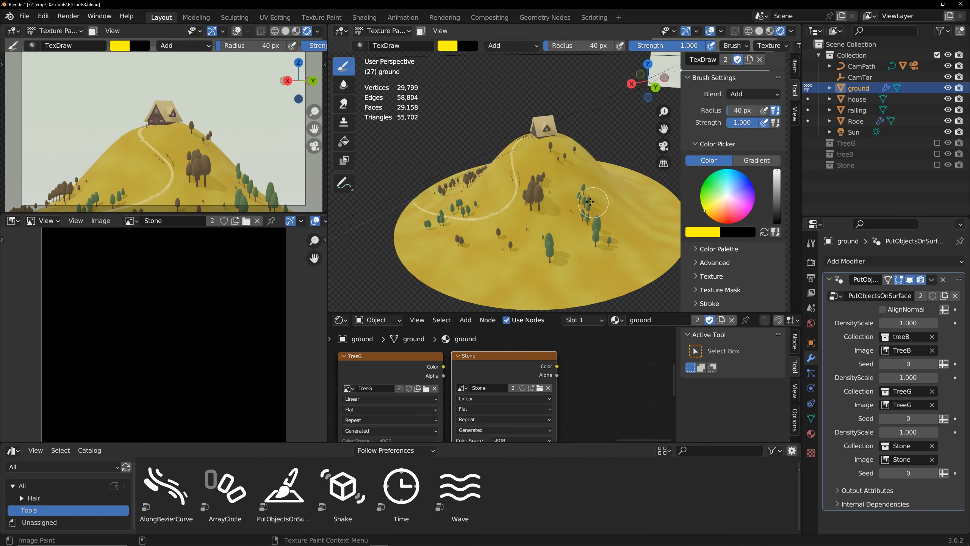
{"action": "mouse_move", "coordinate": [527, 222]}
{"action": "left_mouse_down"}
{"action": "mouse_move", "coordinate": [507, 209]}
{"action": "mouse_move", "coordinate": [488, 242]}
{"action": "left_mouse_up"}
{"action": "left_click_drag", "start_coordinate": [591, 162], "coordinate": [572, 171]}
{"action": "left_click_drag", "start_coordinate": [494, 157], "coordinate": [506, 165]}
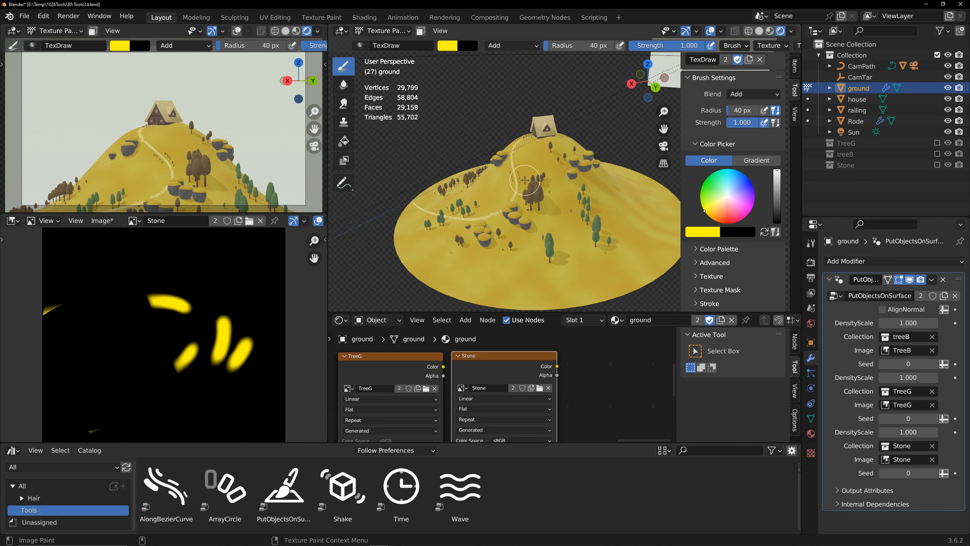
- Enlarge the painted stones with green dabs, reducing the brush strength to 0.137 for those on the front slope and beside the path
{"action": "left_click", "coordinate": [701, 190]}
{"action": "left_click", "coordinate": [575, 174]}
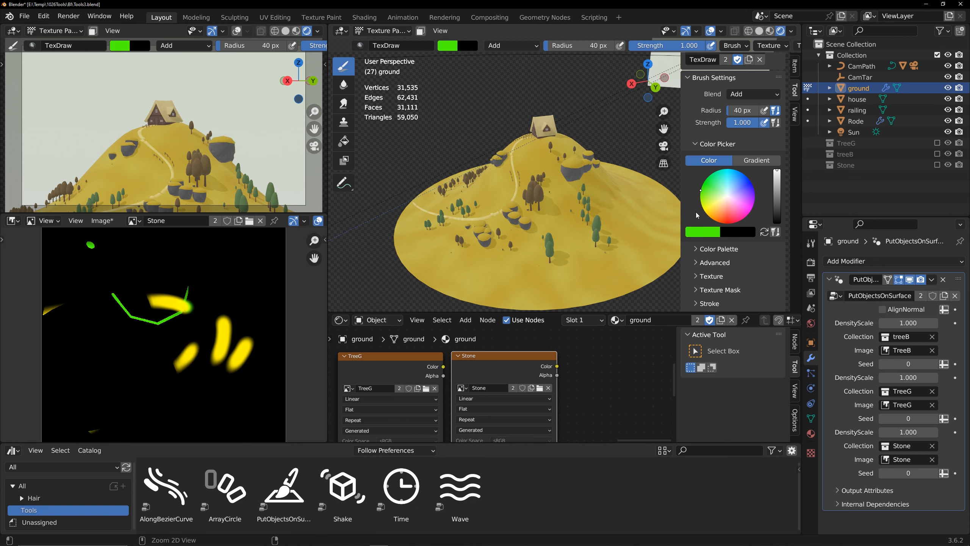
{"action": "left_click_drag", "start_coordinate": [703, 46], "coordinate": [637, 47]}
{"action": "left_click", "coordinate": [518, 219]}
{"action": "left_click", "coordinate": [488, 245]}
{"action": "left_click", "coordinate": [497, 168]}
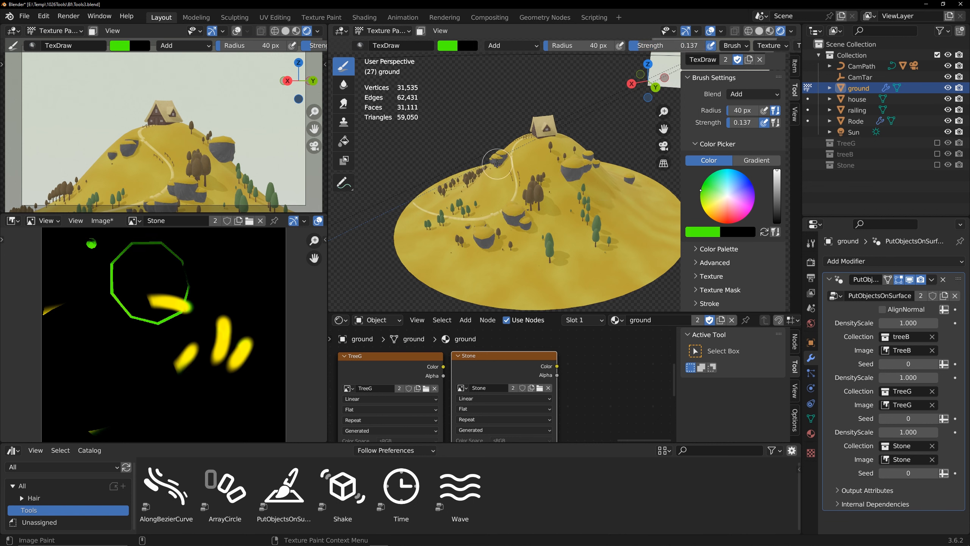
- Turn the modifier's AlignNormal option on and back off to compare the scattered objects' orientation
{"action": "middle_click_drag", "start_coordinate": [497, 164], "coordinate": [560, 239]}
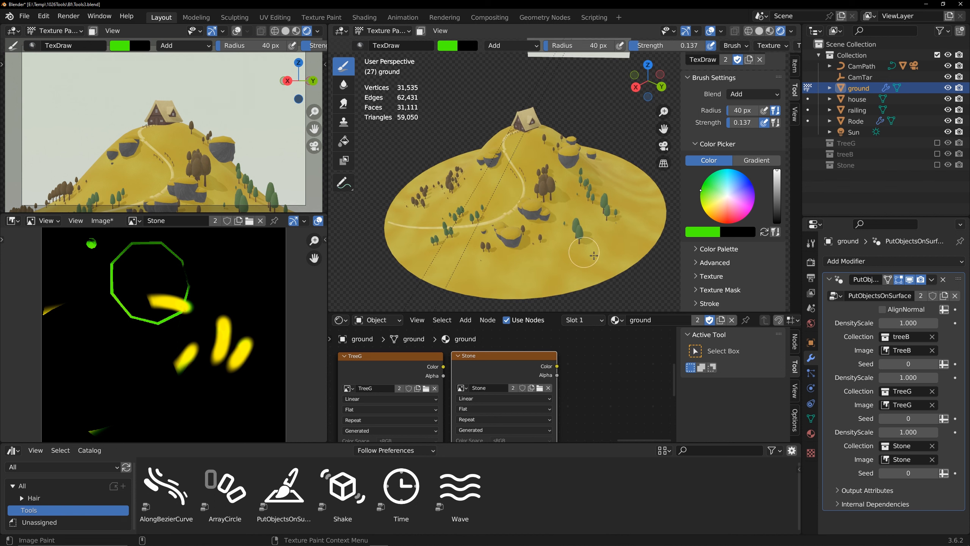
{"action": "left_click", "coordinate": [883, 309]}
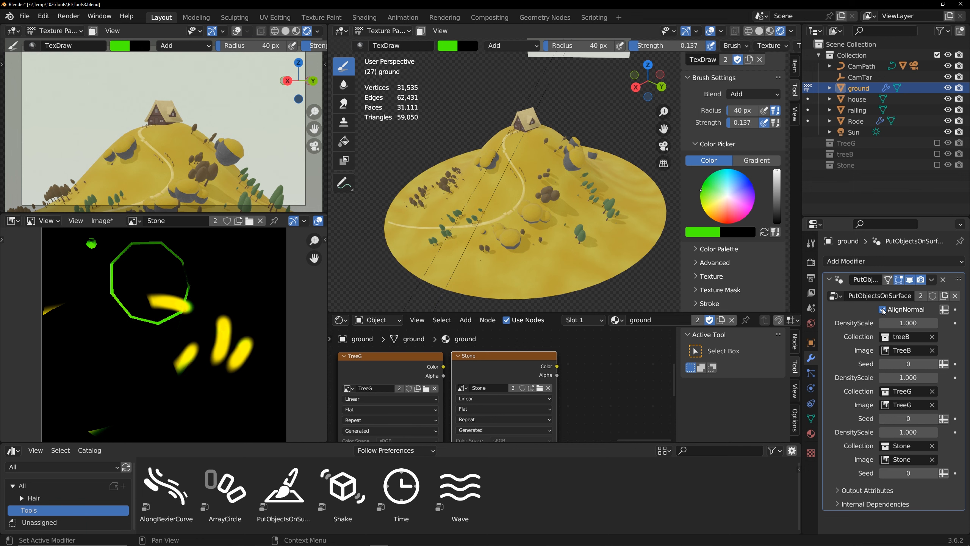
{"action": "left_click", "coordinate": [882, 309]}
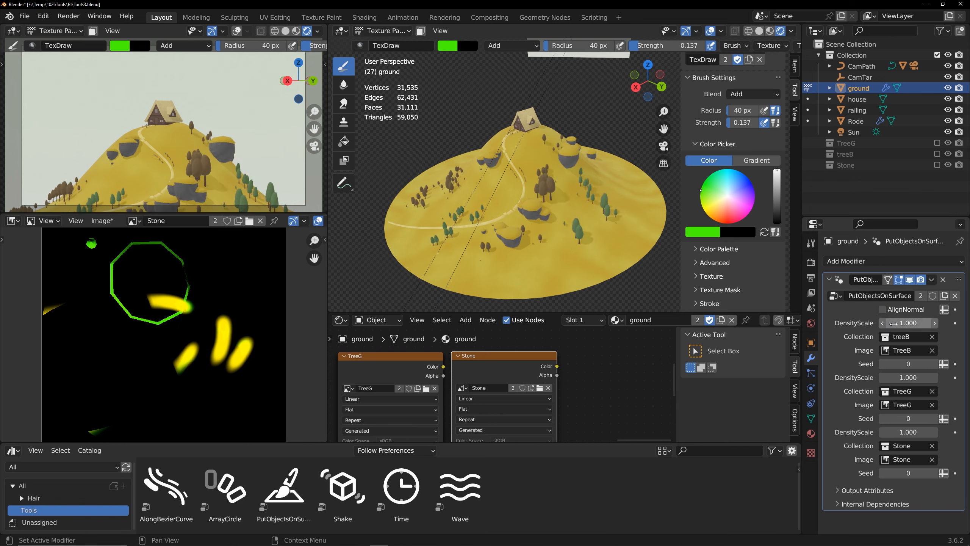
- Set DensityScale to 1.780 for treeB, 1.110 for TreeG and 1.040 for Stone, with Seed -43 for treeB and 36 for Stone
{"action": "left_click_drag", "start_coordinate": [892, 324], "coordinate": [921, 324]}
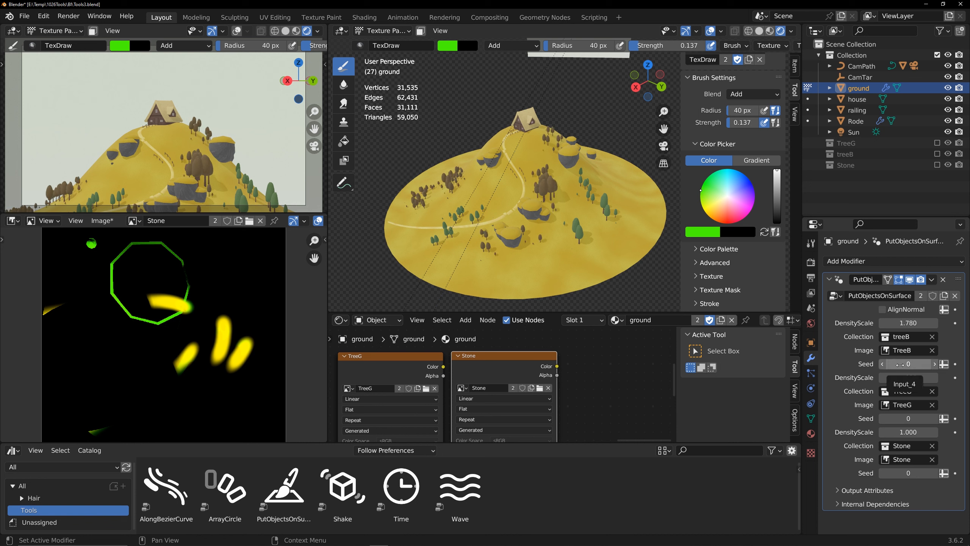
{"action": "left_click_drag", "start_coordinate": [901, 365], "coordinate": [901, 365]}
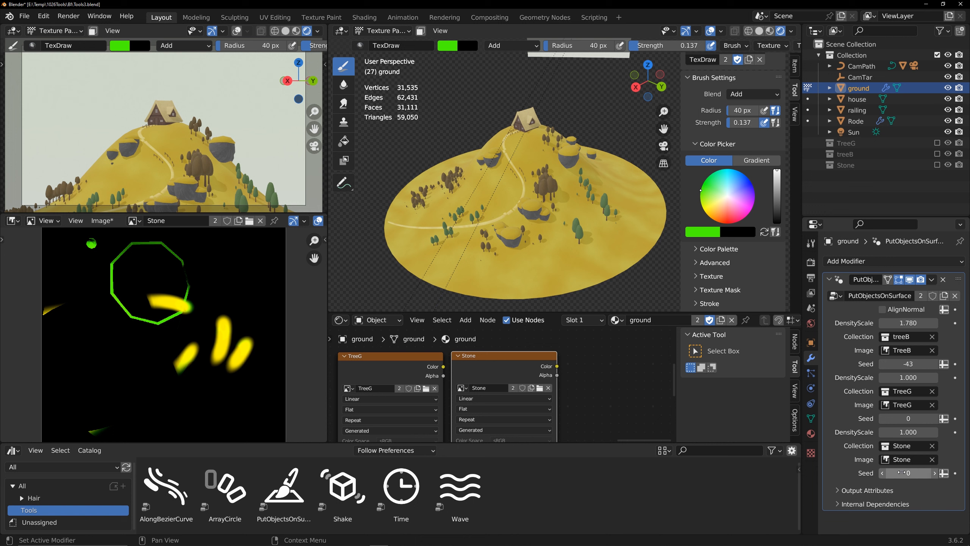
{"action": "mouse_move", "coordinate": [903, 473]}
{"action": "left_mouse_down"}
{"action": "mouse_move", "coordinate": [917, 473]}
{"action": "mouse_move", "coordinate": [909, 473]}
{"action": "left_mouse_up"}
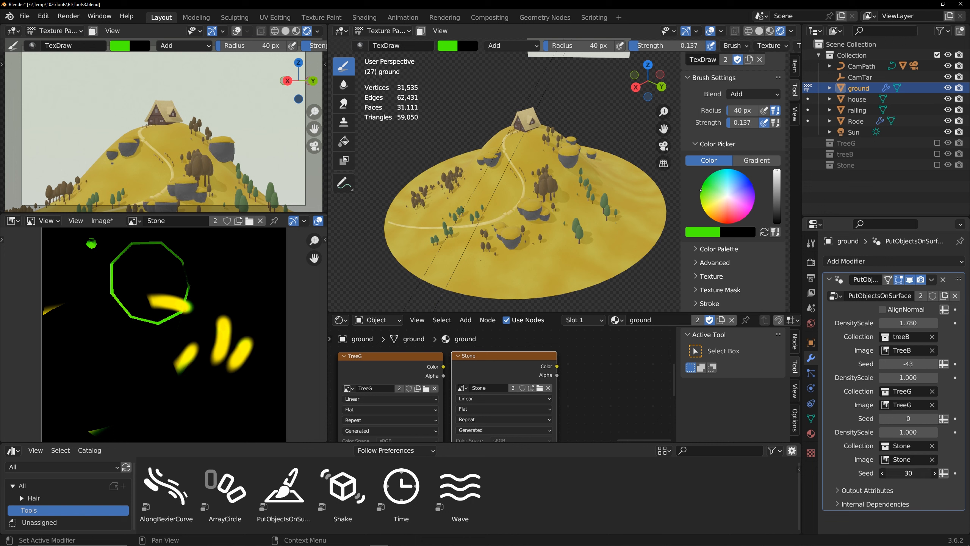
{"action": "left_click_drag", "start_coordinate": [908, 431], "coordinate": [916, 432]}
{"action": "left_click_drag", "start_coordinate": [899, 377], "coordinate": [913, 378]}
- Set the brush to yellow at strength 1.000 and paint additional strokes on the TreeB mask across the front and side slopes
{"action": "scroll", "coordinate": [735, 159], "scroll_direction": "up", "scroll_amount": 1}
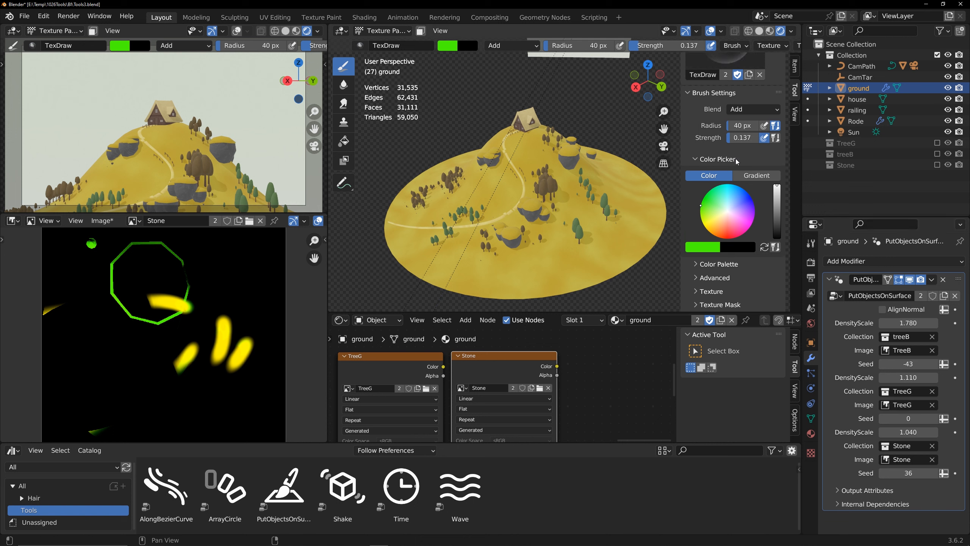
{"action": "left_click_drag", "start_coordinate": [716, 213], "coordinate": [706, 227]}
{"action": "scroll", "coordinate": [715, 160], "scroll_direction": "up", "scroll_amount": 14}
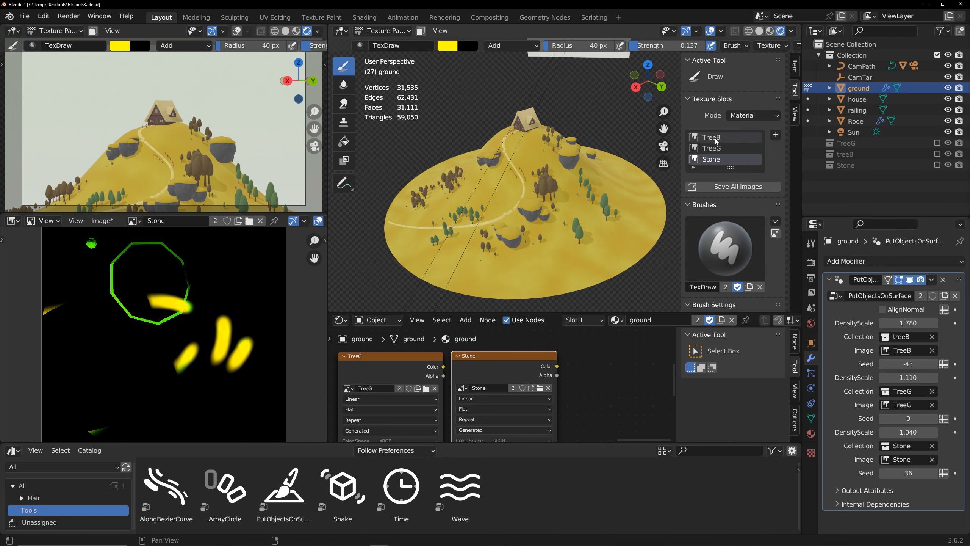
{"action": "left_click", "coordinate": [715, 138]}
{"action": "left_click_drag", "start_coordinate": [566, 262], "coordinate": [537, 268]}
{"action": "left_click_drag", "start_coordinate": [505, 186], "coordinate": [492, 191]}
{"action": "middle_click_drag", "start_coordinate": [506, 209], "coordinate": [573, 207]}
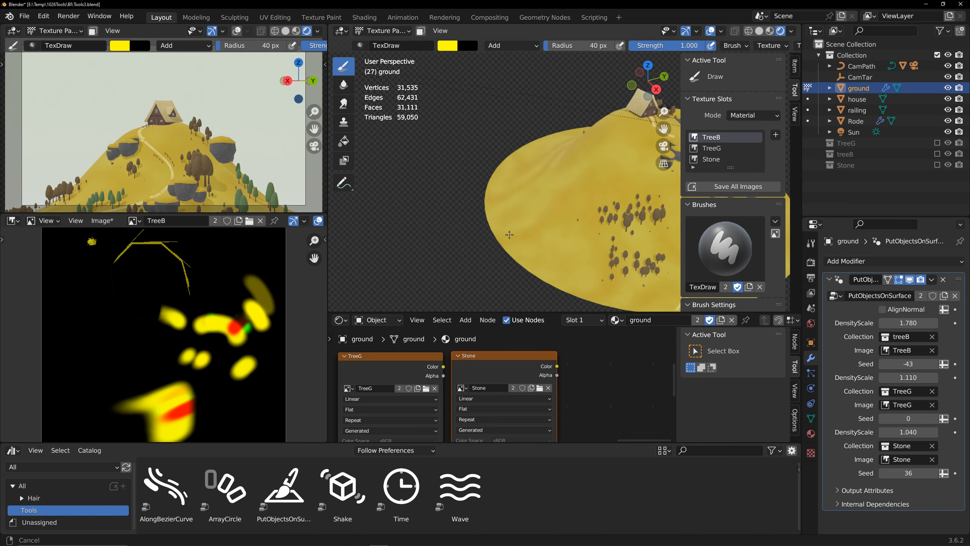
{"action": "middle_click_drag", "start_coordinate": [584, 172], "coordinate": [531, 210], "text": "shift"}
{"action": "left_click_drag", "start_coordinate": [534, 203], "coordinate": [517, 216]}
- Make TreeG the active paint texture and paint three yellow strokes across the bare side slope
{"action": "left_click", "coordinate": [715, 148]}
{"action": "left_click_drag", "start_coordinate": [567, 188], "coordinate": [570, 194]}
{"action": "left_click_drag", "start_coordinate": [503, 244], "coordinate": [478, 241]}
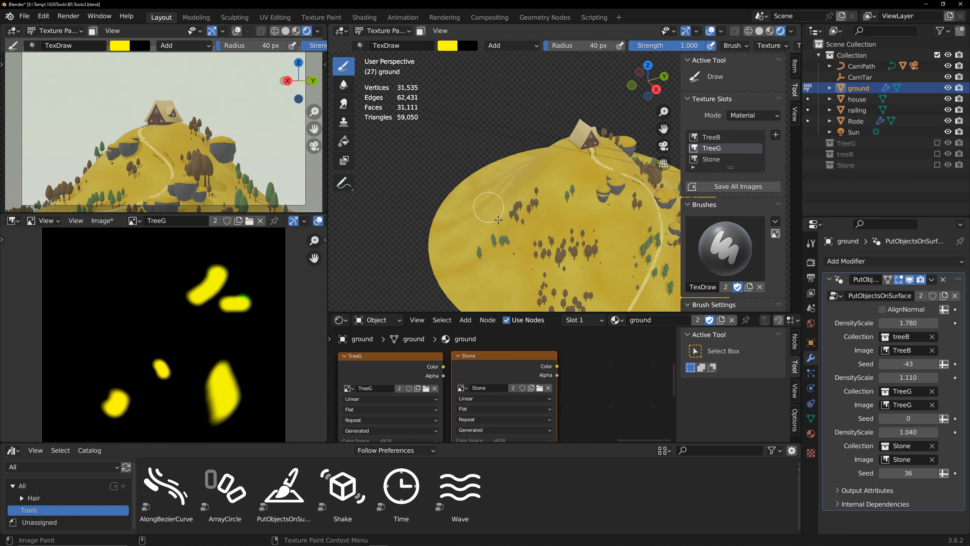
{"action": "mouse_move", "coordinate": [489, 208]}
{"action": "left_mouse_down"}
{"action": "mouse_move", "coordinate": [493, 180]}
{"action": "mouse_move", "coordinate": [521, 166]}
{"action": "left_mouse_up"}
- Make Stone the active paint texture and paint yellow strokes among the trees on the side slope
{"action": "left_click", "coordinate": [717, 160]}
{"action": "left_click_drag", "start_coordinate": [549, 223], "coordinate": [562, 224]}
{"action": "left_click_drag", "start_coordinate": [515, 279], "coordinate": [530, 282]}
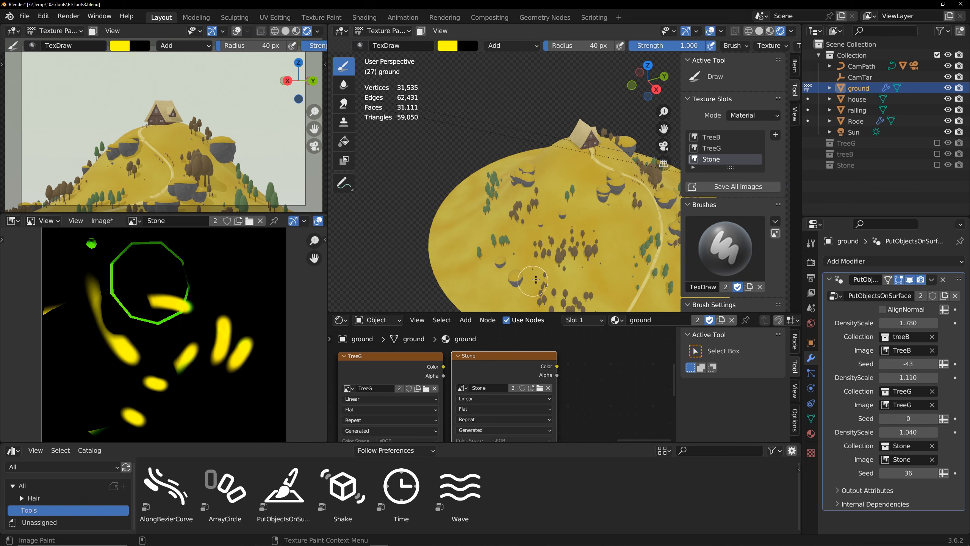
- Save the TreeB mask image as TreeB.exr in OpenEXR format
{"action": "mouse_move", "coordinate": [598, 263]}
{"action": "middle_mouse_down", "text": "shift"}
{"action": "mouse_move", "coordinate": [582, 254]}
{"action": "mouse_move", "coordinate": [604, 257]}
{"action": "mouse_move", "coordinate": [548, 231]}
{"action": "middle_mouse_up", "text": "shift"}
{"action": "scroll", "coordinate": [595, 257], "scroll_direction": "down", "scroll_amount": 1}
{"action": "middle_click_drag", "start_coordinate": [573, 222], "coordinate": [611, 248], "text": "shift"}
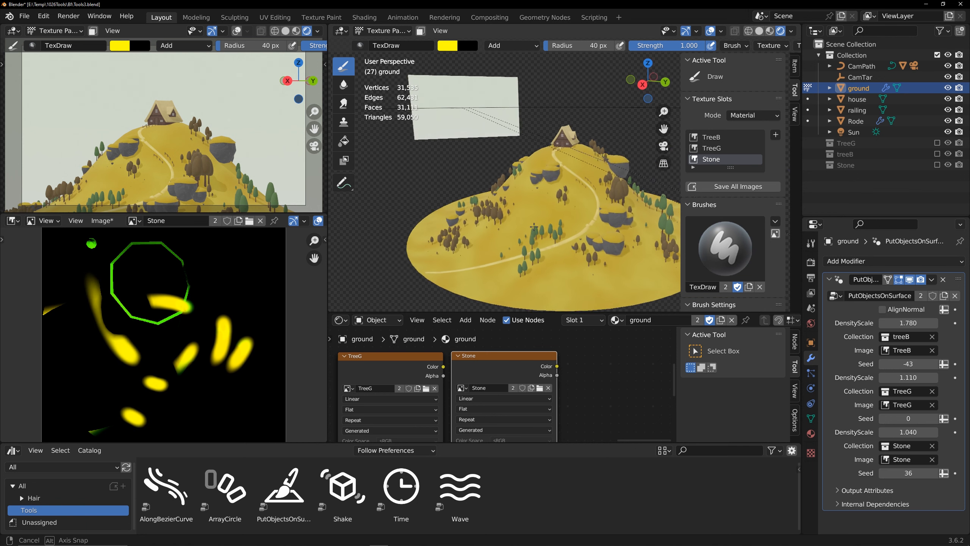
{"action": "scroll", "coordinate": [473, 402], "scroll_direction": "down", "scroll_amount": 2}
{"action": "left_click", "coordinate": [424, 362]}
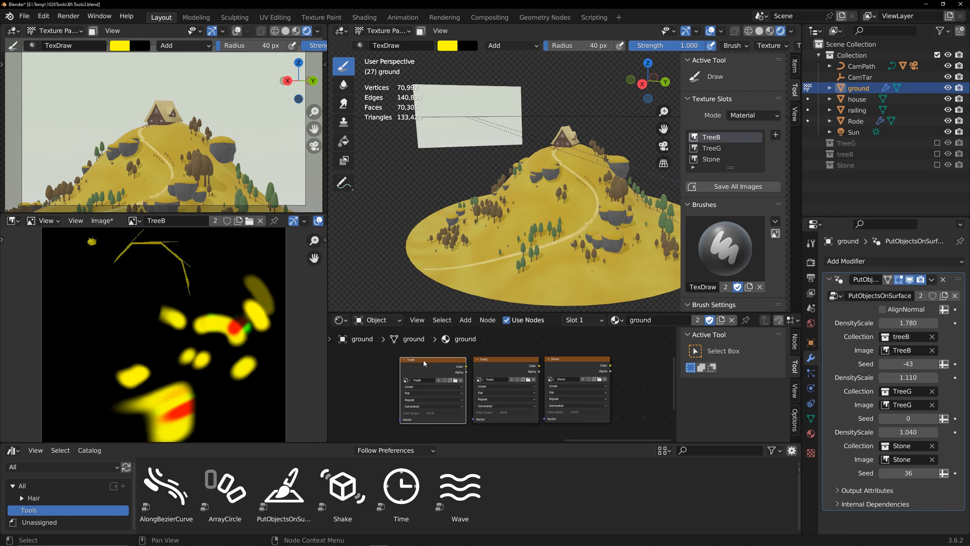
{"action": "left_click", "coordinate": [105, 222]}
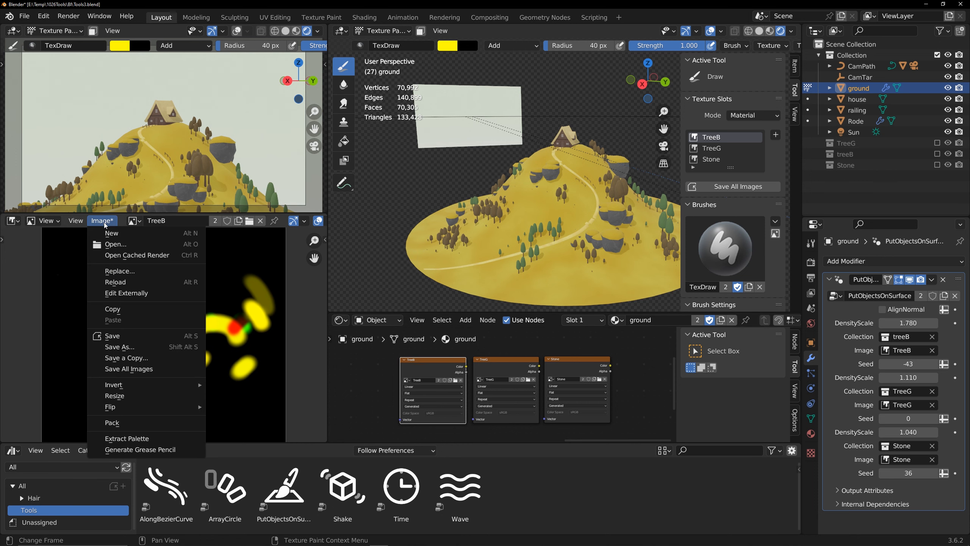
{"action": "left_click", "coordinate": [117, 347]}
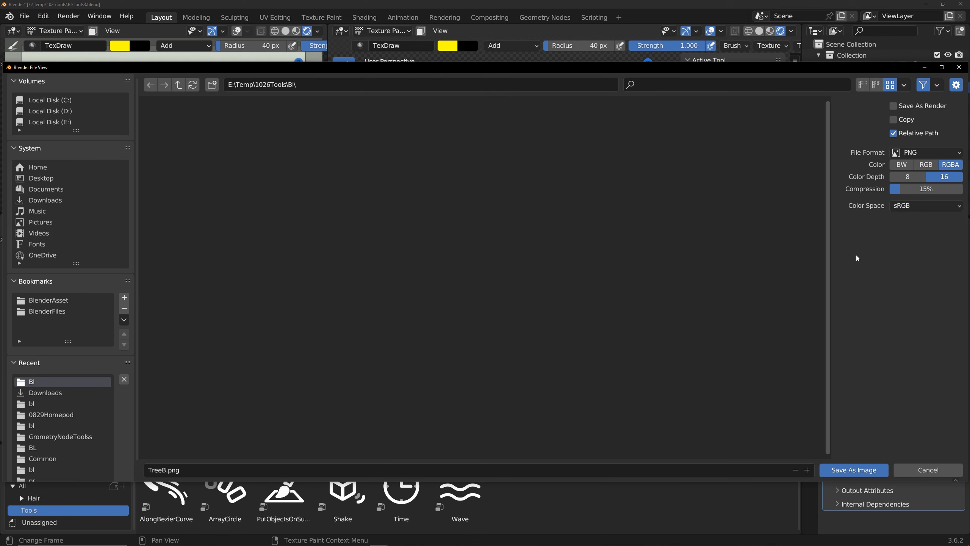
{"action": "left_click", "coordinate": [901, 153]}
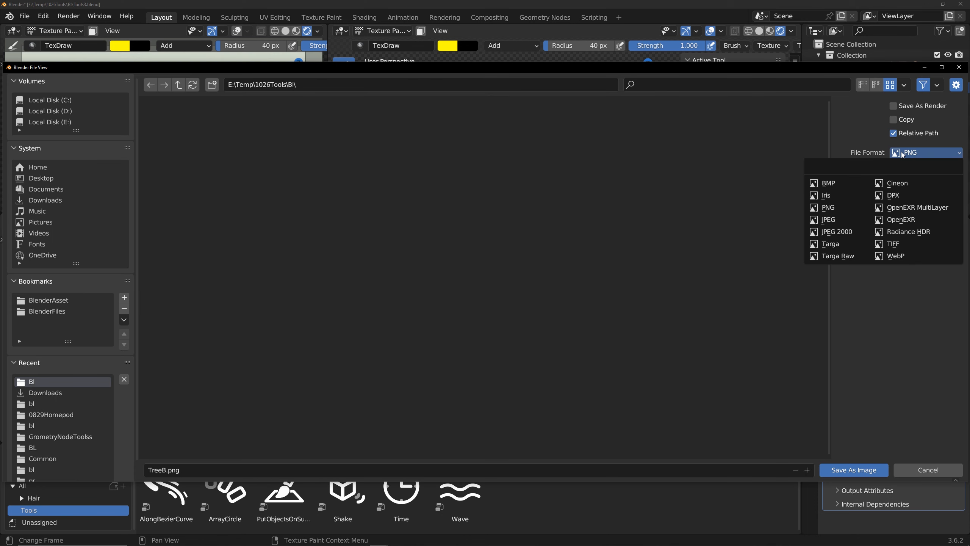
{"action": "left_click", "coordinate": [910, 219]}
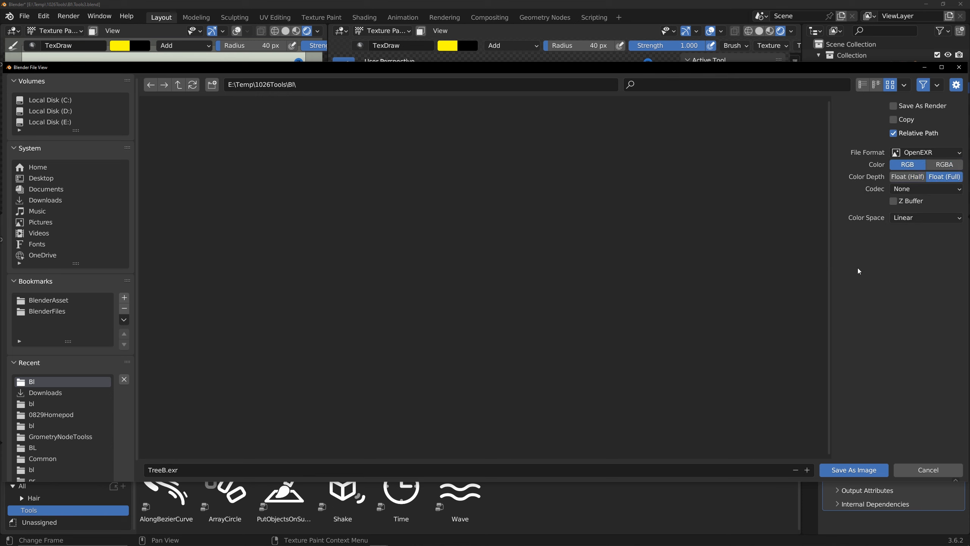
{"action": "left_click", "coordinate": [854, 469]}
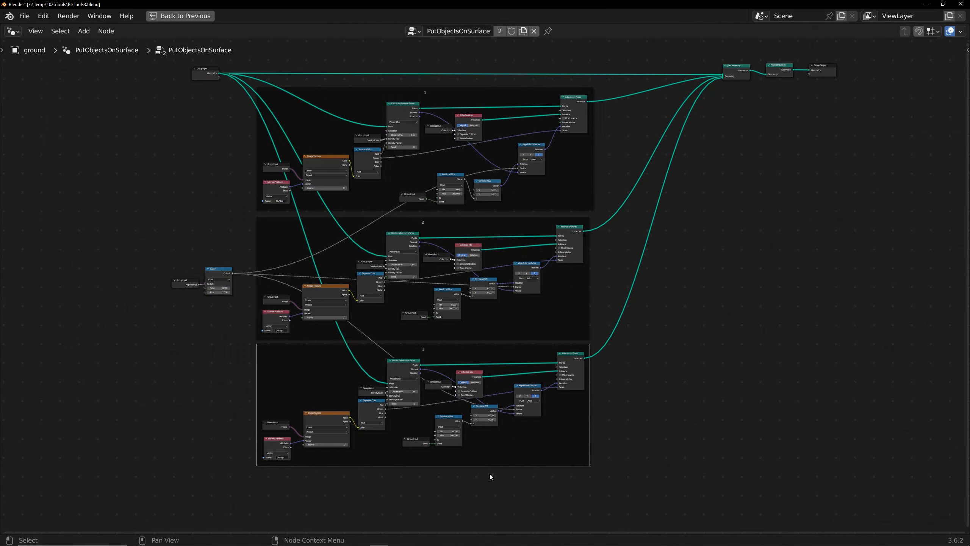
{"action": "left_click_drag", "start_coordinate": [620, 498], "coordinate": [250, 352]}
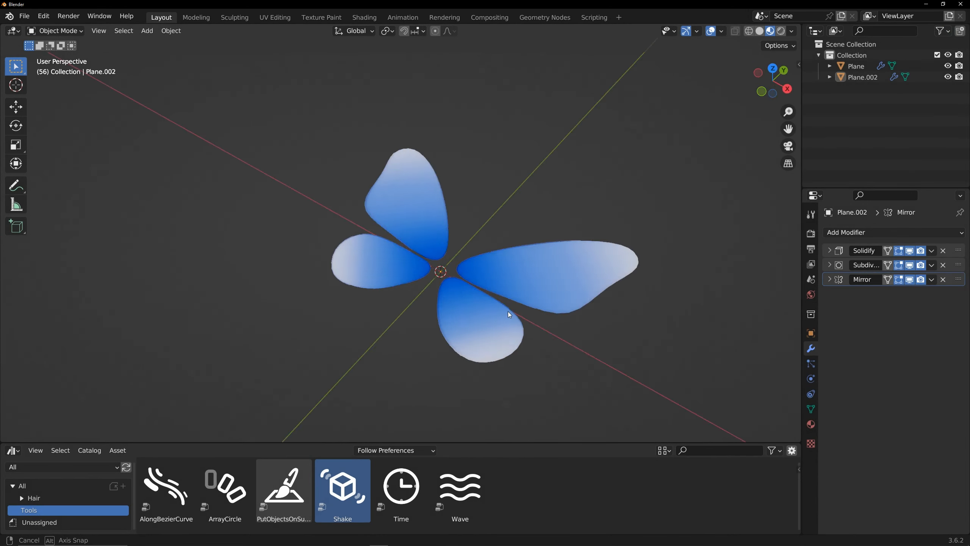
- Apply the Shake asset to the butterfly's lower wings and change its rotation axis from X to Y
{"action": "middle_click_drag", "start_coordinate": [508, 311], "coordinate": [553, 303]}
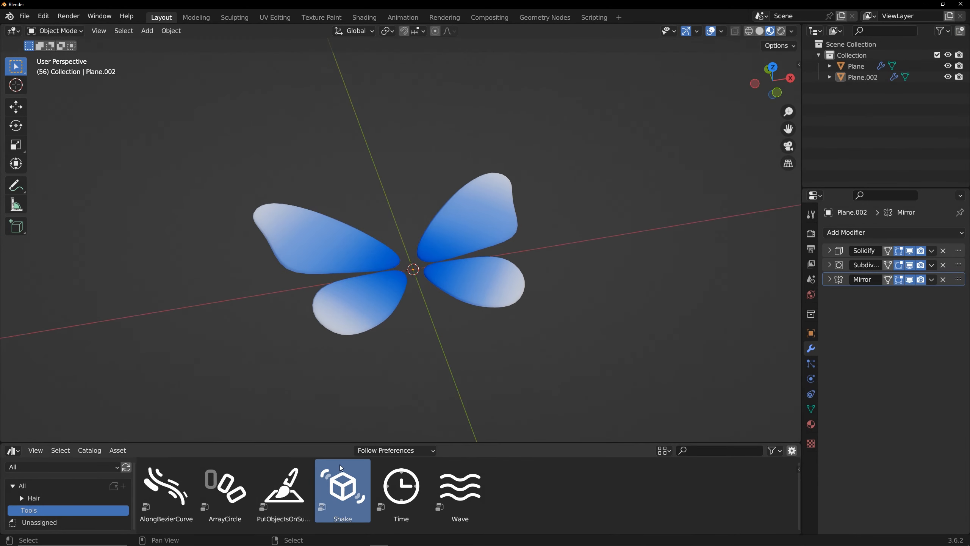
{"action": "left_click_drag", "start_coordinate": [342, 479], "coordinate": [496, 282]}
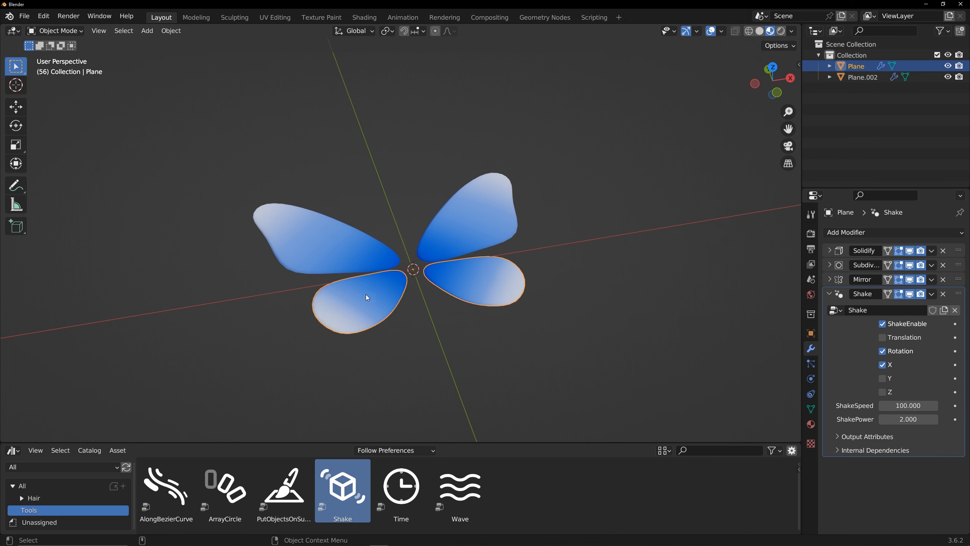
{"action": "left_click", "coordinate": [883, 379]}
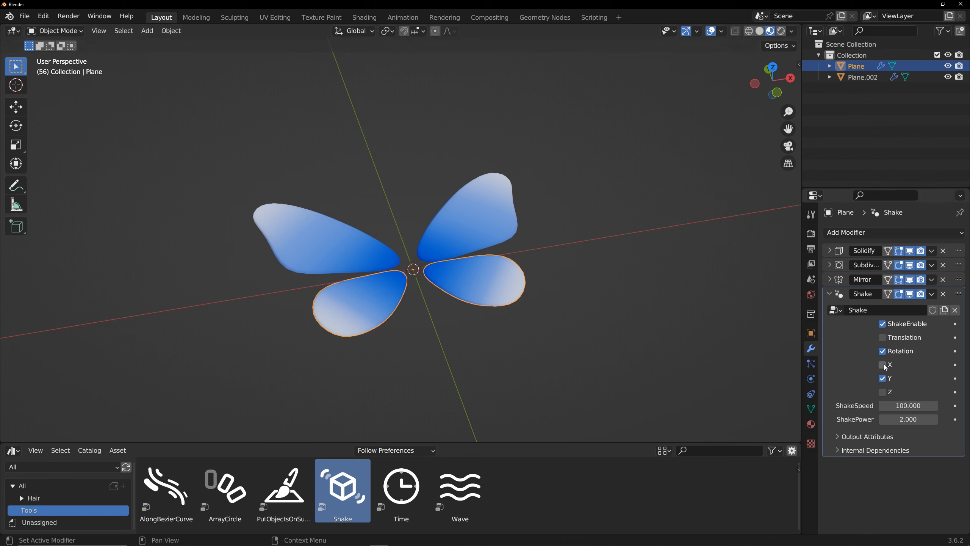
- Set the lower wings' ShakePower to 40.440 while the animation plays, and stop playback
{"action": "key", "text": "space"}
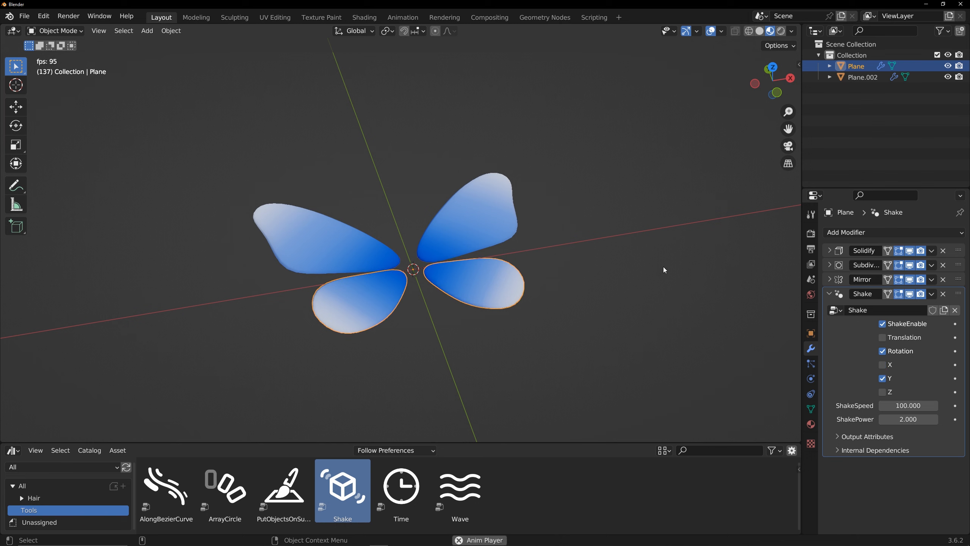
{"action": "left_click_drag", "start_coordinate": [894, 419], "coordinate": [959, 419]}
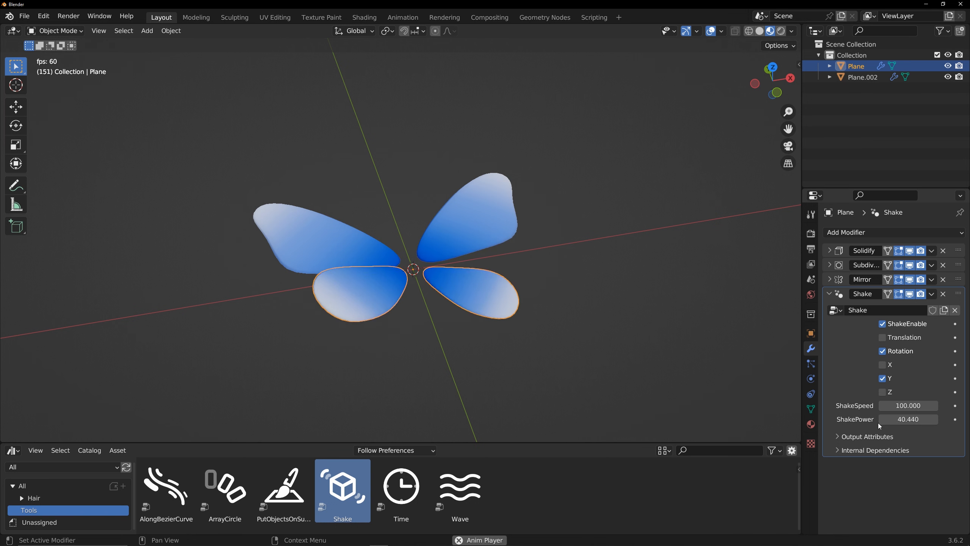
{"action": "key", "text": "Escape"}
- Move the Shake modifier above Mirror in the lower wings' stack and play the flapping animation
{"action": "middle_click_drag", "start_coordinate": [609, 350], "coordinate": [607, 304]}
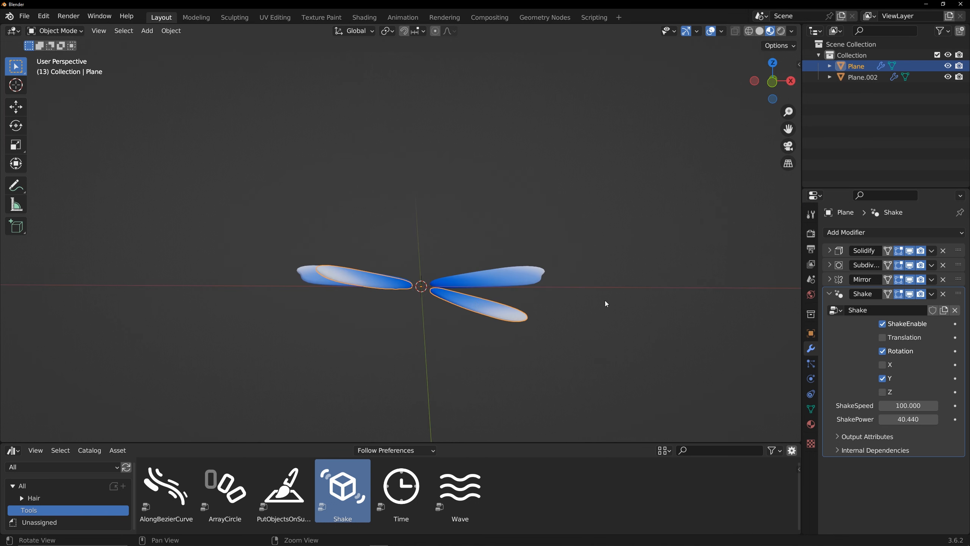
{"action": "left_click_drag", "start_coordinate": [958, 294], "coordinate": [958, 276]}
{"action": "middle_click_drag", "start_coordinate": [540, 316], "coordinate": [544, 363]}
{"action": "key", "text": "space"}
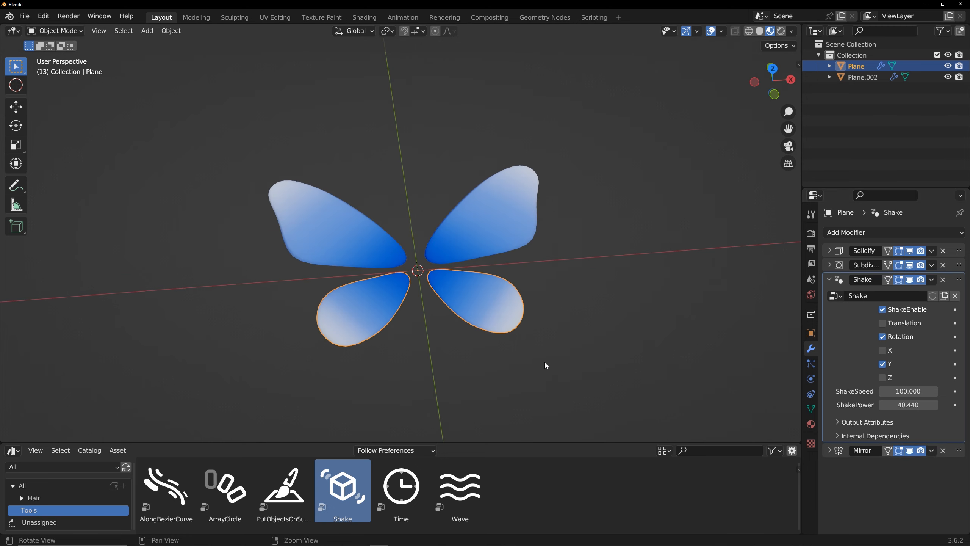
{"action": "key", "text": "space"}
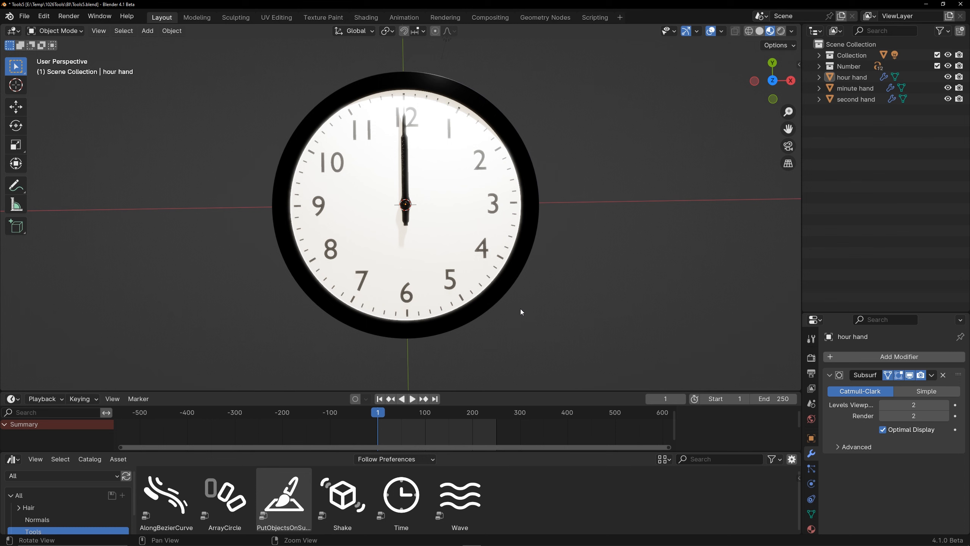
- Examine the clock's separate second, minute and hour hands by selecting each in turn
{"action": "middle_click_drag", "start_coordinate": [504, 315], "coordinate": [496, 273]}
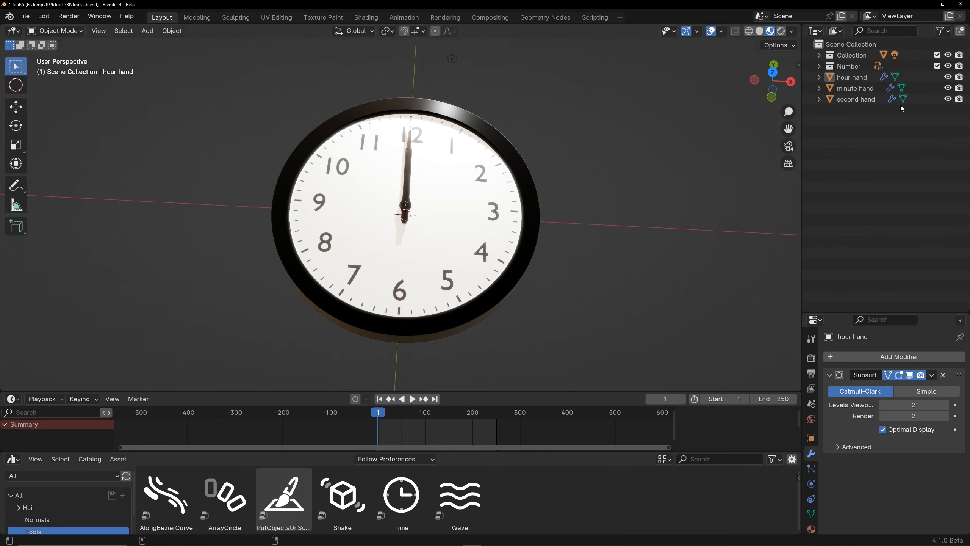
{"action": "left_click", "coordinate": [853, 99]}
{"action": "left_click", "coordinate": [850, 88]}
{"action": "left_click", "coordinate": [854, 77]}
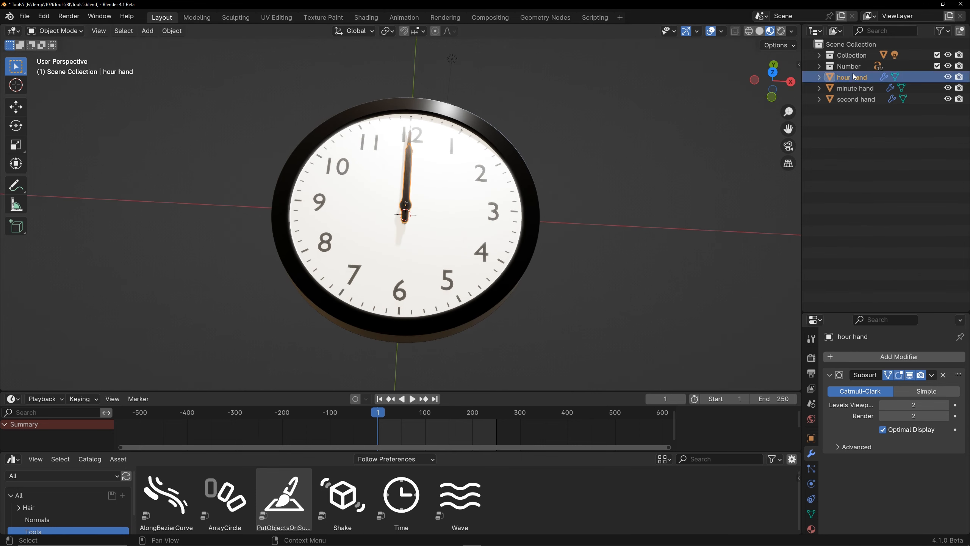
- Add the Time asset modifier to the second hand and play the animation to check its rotation from another angle
{"action": "left_click", "coordinate": [852, 98]}
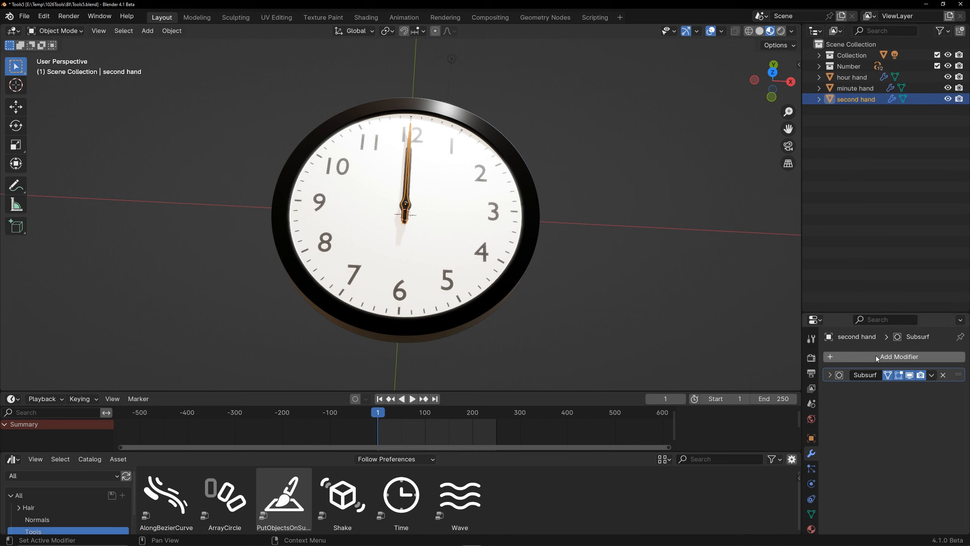
{"action": "left_click", "coordinate": [861, 357]}
{"action": "mouse_move", "coordinate": [861, 355]}
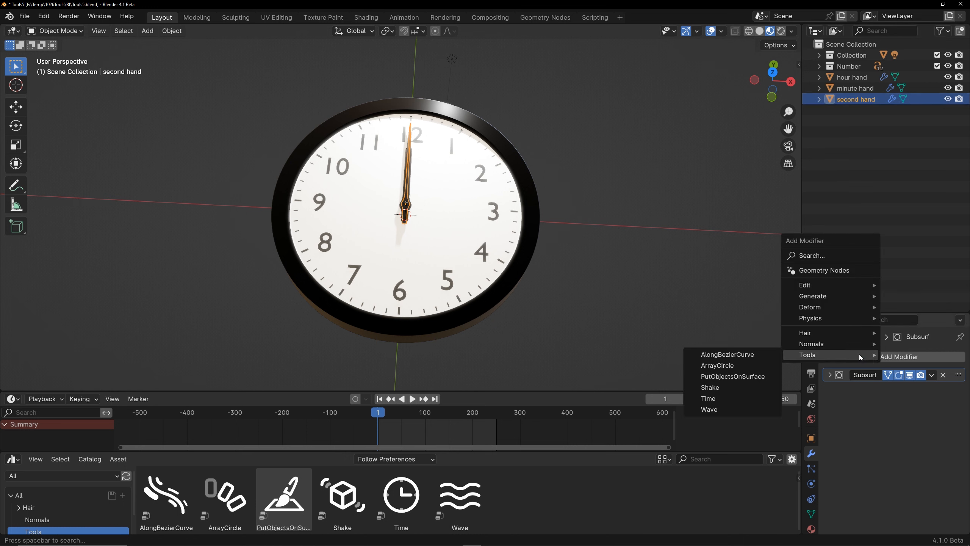
{"action": "left_click", "coordinate": [709, 398]}
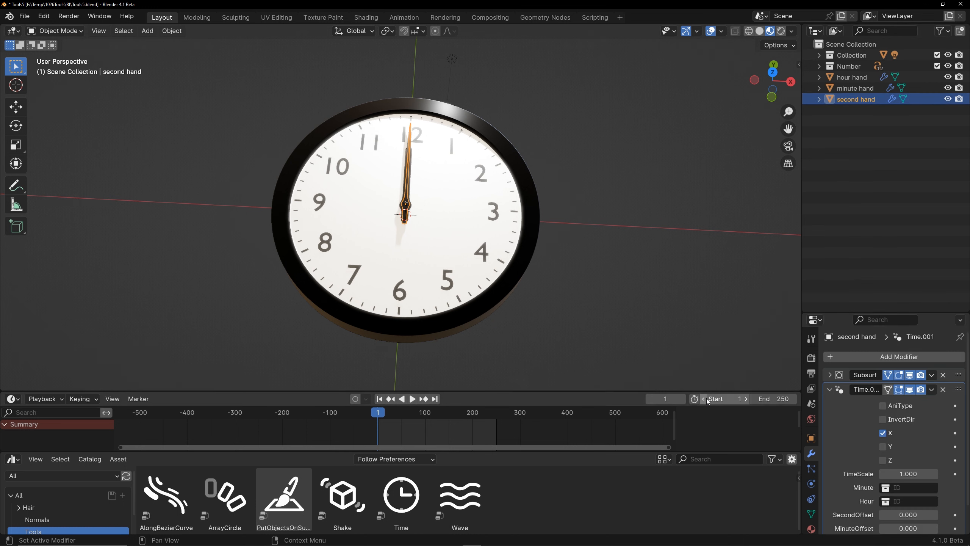
{"action": "key", "text": "space"}
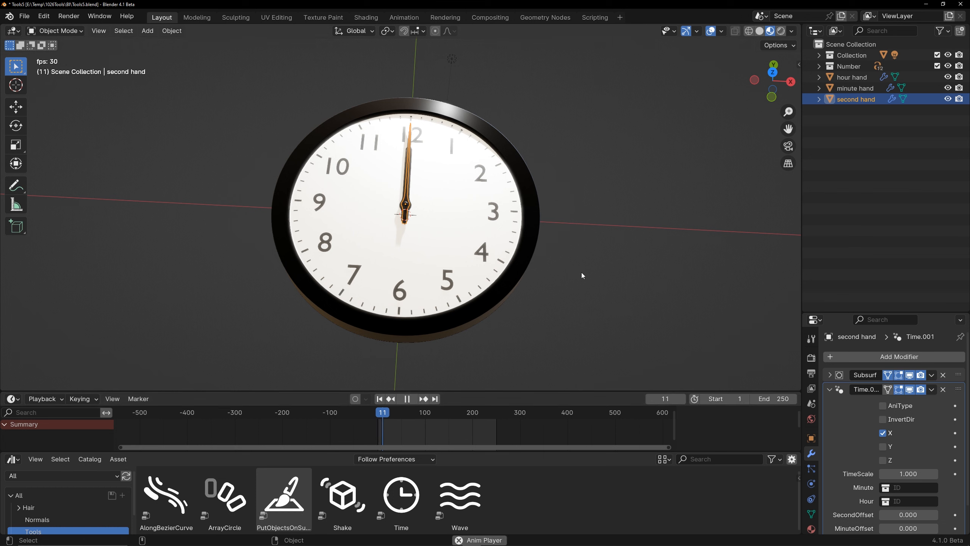
{"action": "middle_click_drag", "start_coordinate": [559, 284], "coordinate": [632, 239]}
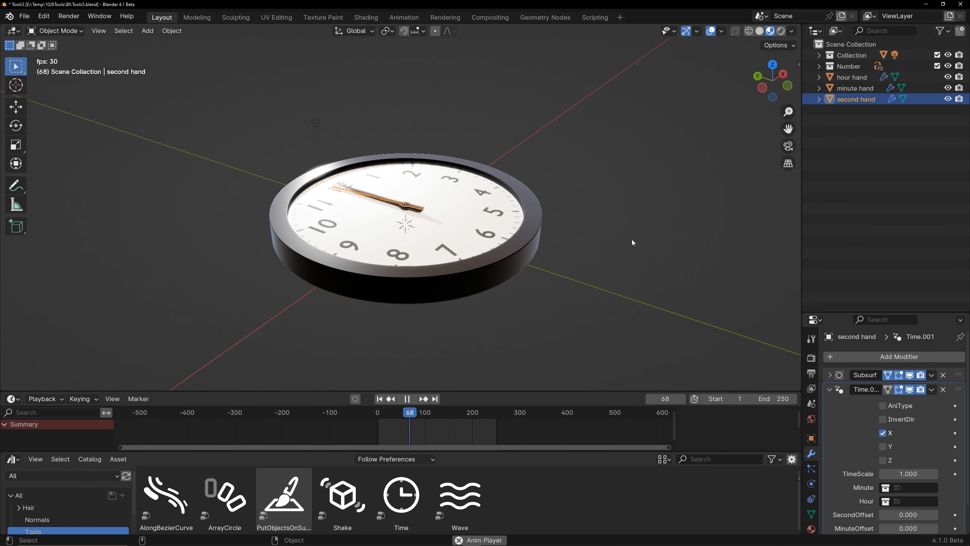
{"action": "key", "text": "space"}
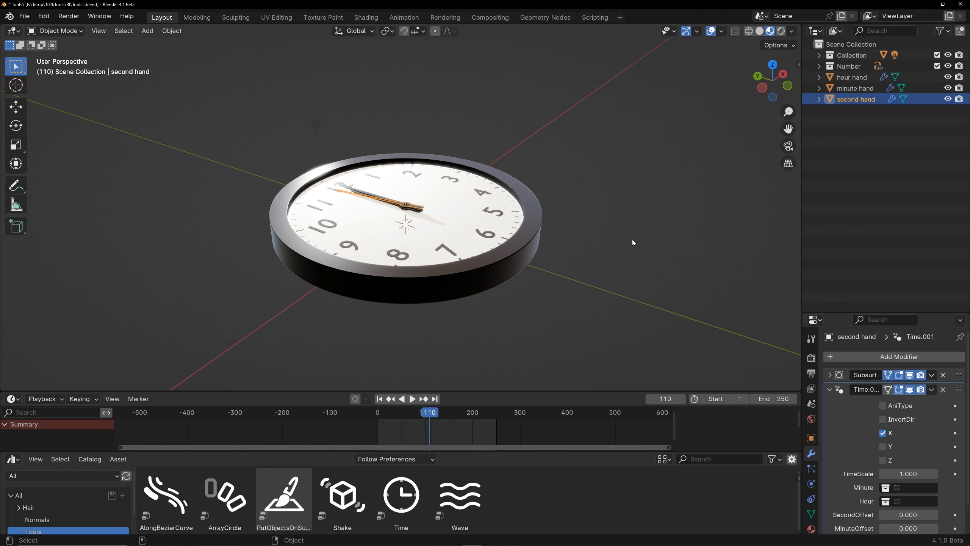
- Change the second hand's Time rotation axis from X to Z and preview the motion facing the dial
{"action": "middle_click_drag", "start_coordinate": [633, 242], "coordinate": [565, 300]}
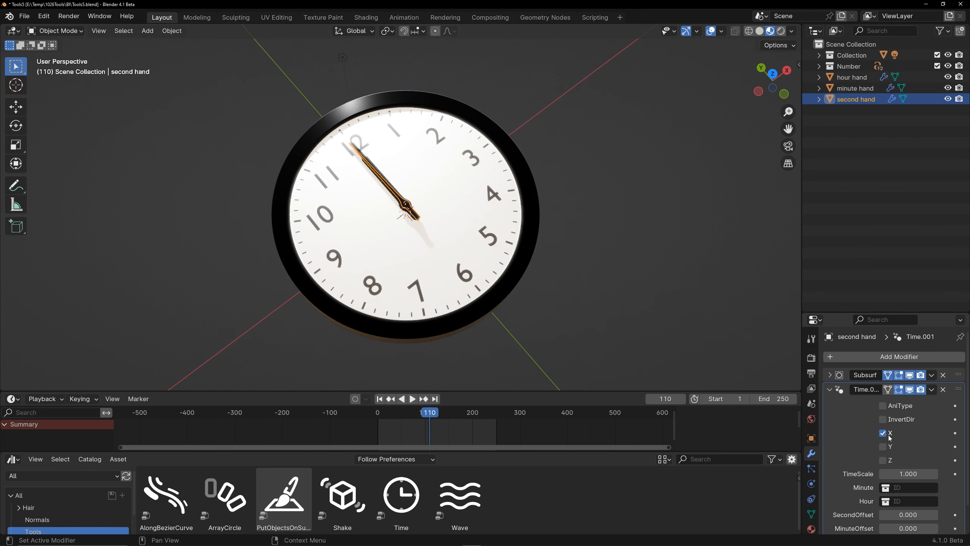
{"action": "left_click", "coordinate": [884, 460]}
{"action": "middle_click_drag", "start_coordinate": [575, 257], "coordinate": [500, 280]}
{"action": "key", "text": "space"}
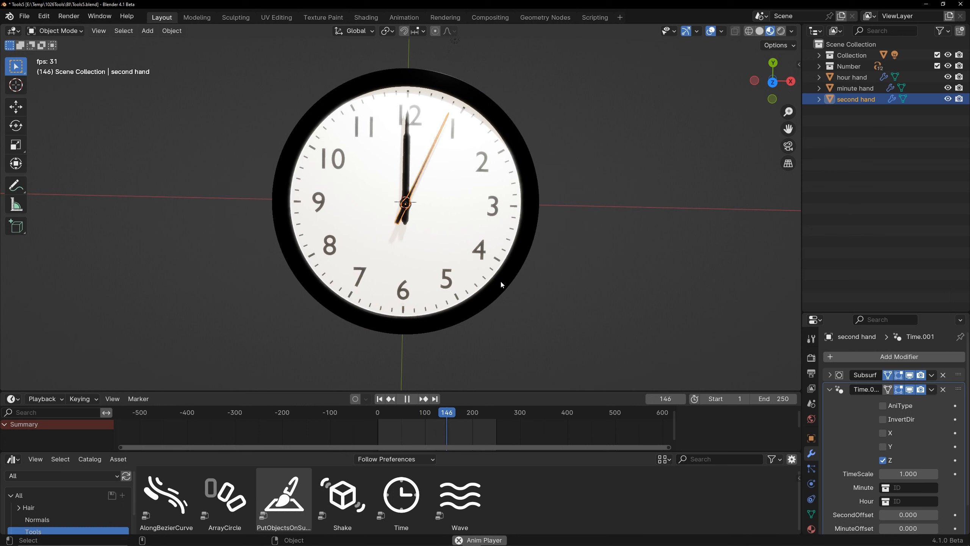
{"action": "key", "text": "space"}
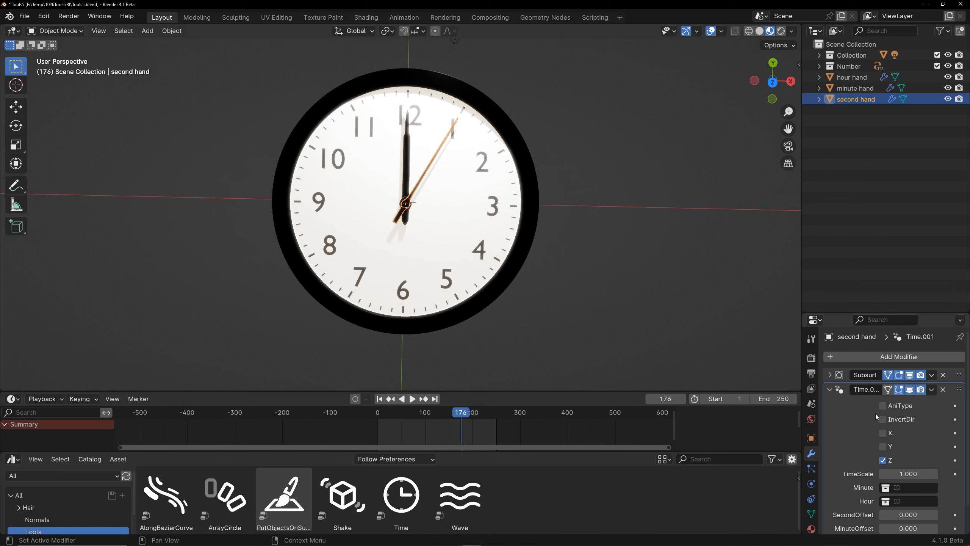
- Move the minute hand into a new collection named Minute
{"action": "scroll", "coordinate": [876, 413], "scroll_direction": "down", "scroll_amount": 2}
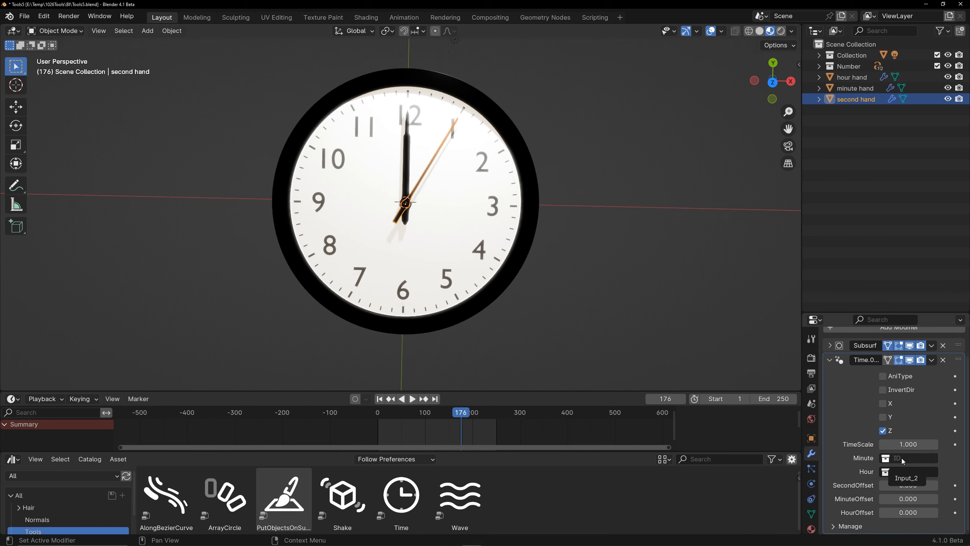
{"action": "left_click", "coordinate": [846, 89]}
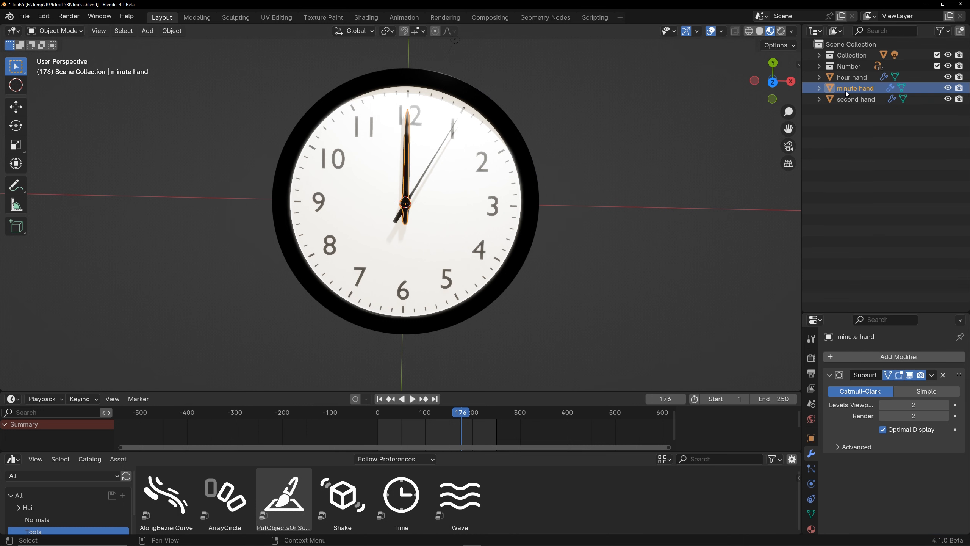
{"action": "key", "text": "m"}
{"action": "left_click", "coordinate": [837, 76]}
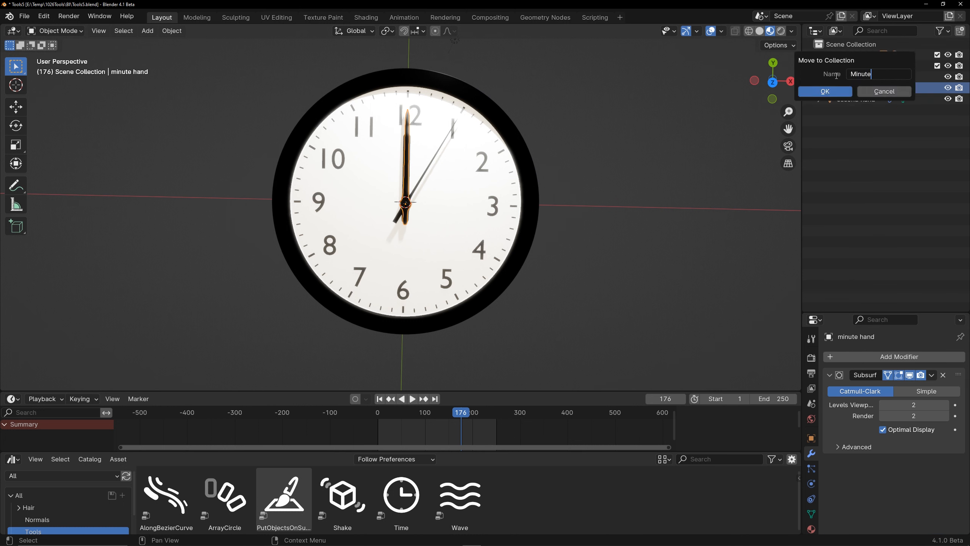
{"action": "type", "text": "Minute"}
{"action": "left_click", "coordinate": [847, 92]}
- Move the hour hand into a new collection named Hour
{"action": "left_click", "coordinate": [852, 99]}
{"action": "key", "text": "m"}
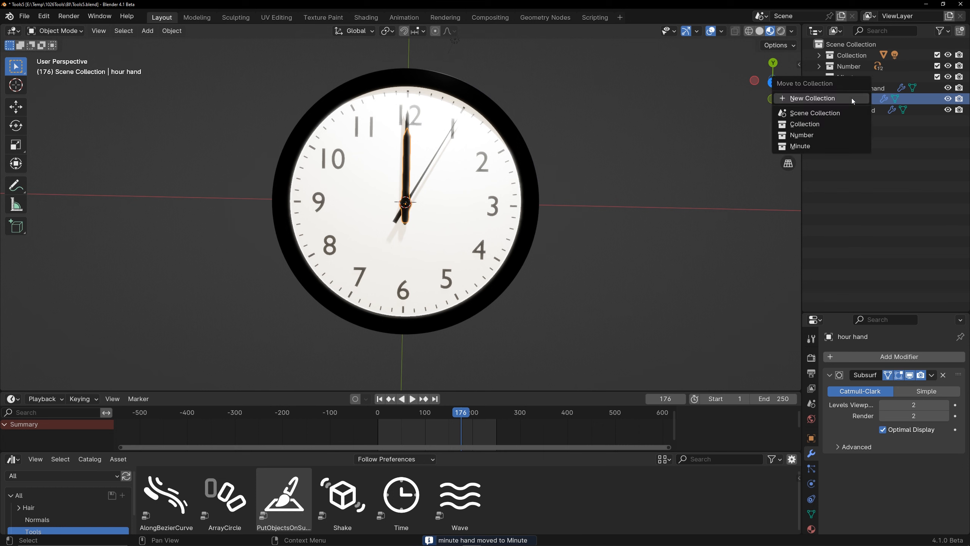
{"action": "left_click", "coordinate": [852, 95]}
{"action": "type", "text": "Hour"}
{"action": "left_click", "coordinate": [841, 114]}
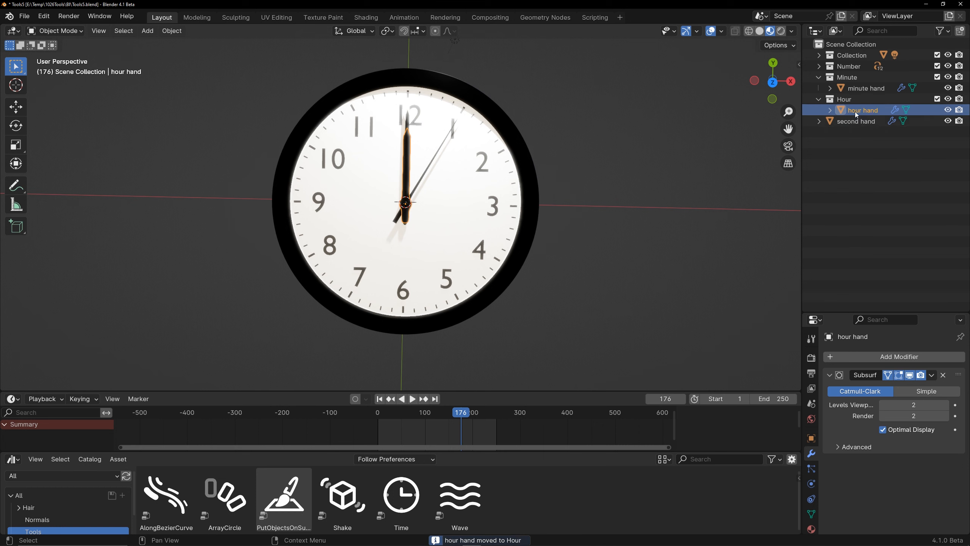
- Exclude the Minute and Hour collections from the view layer and assign them to the matching inputs of the second hand's Time modifier
{"action": "left_click", "coordinate": [938, 77]}
{"action": "left_click", "coordinate": [938, 88]}
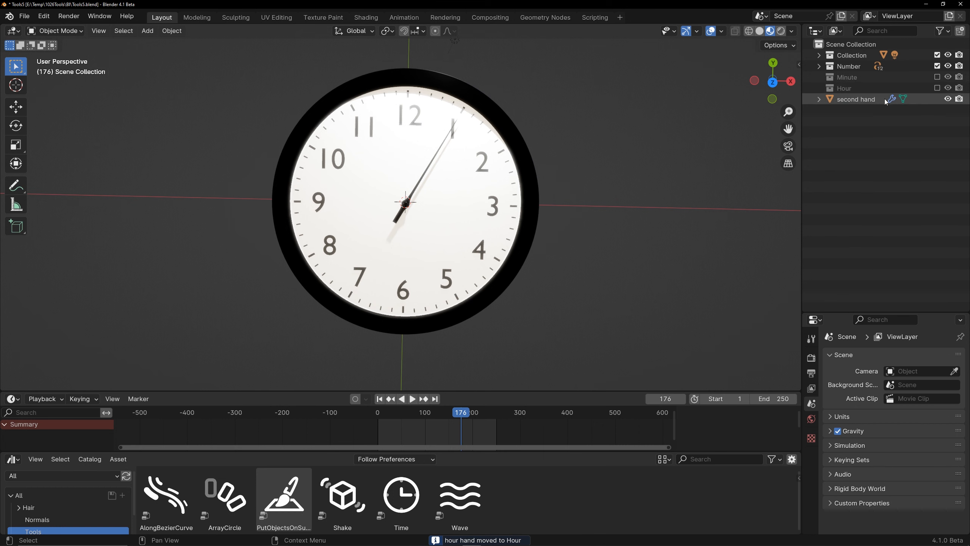
{"action": "left_click", "coordinate": [859, 100]}
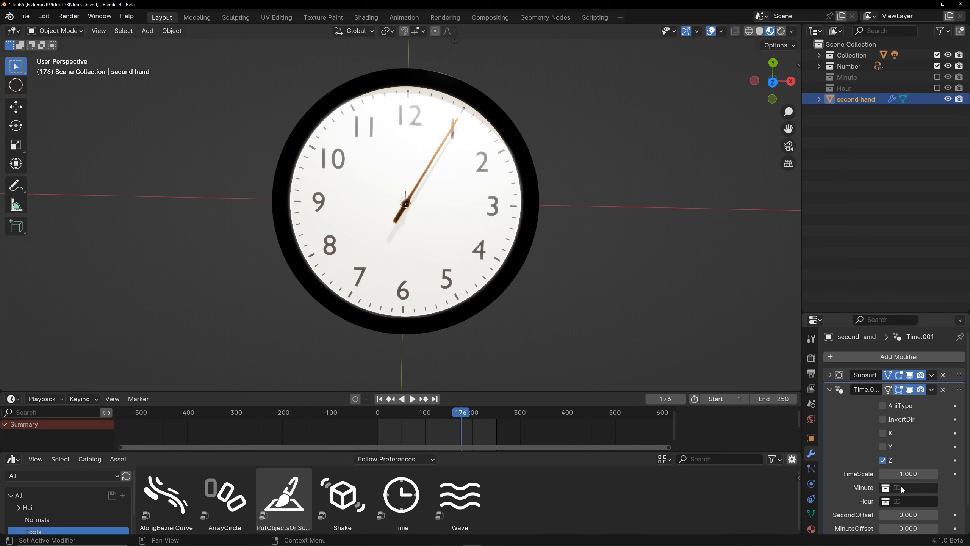
{"action": "left_click", "coordinate": [902, 489]}
{"action": "left_click", "coordinate": [883, 398]}
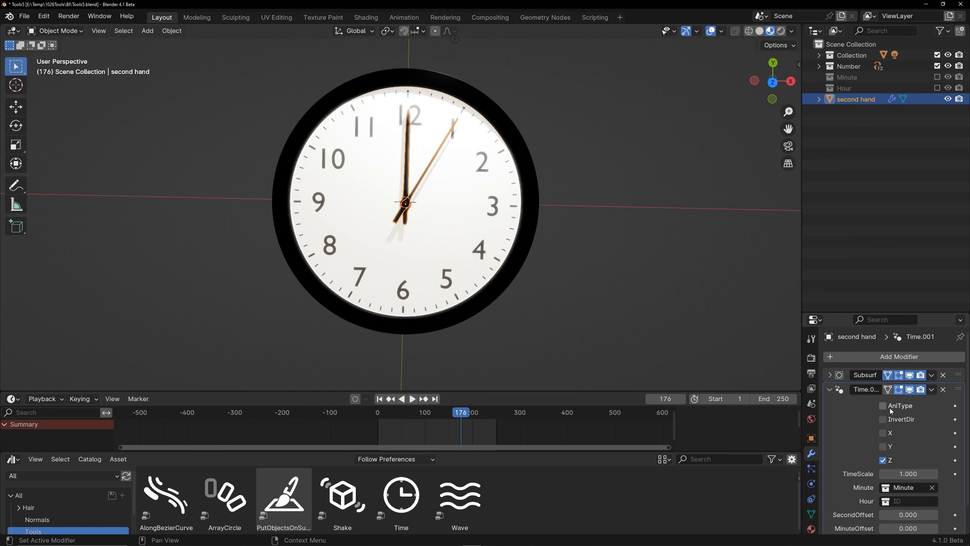
{"action": "left_click", "coordinate": [916, 505]}
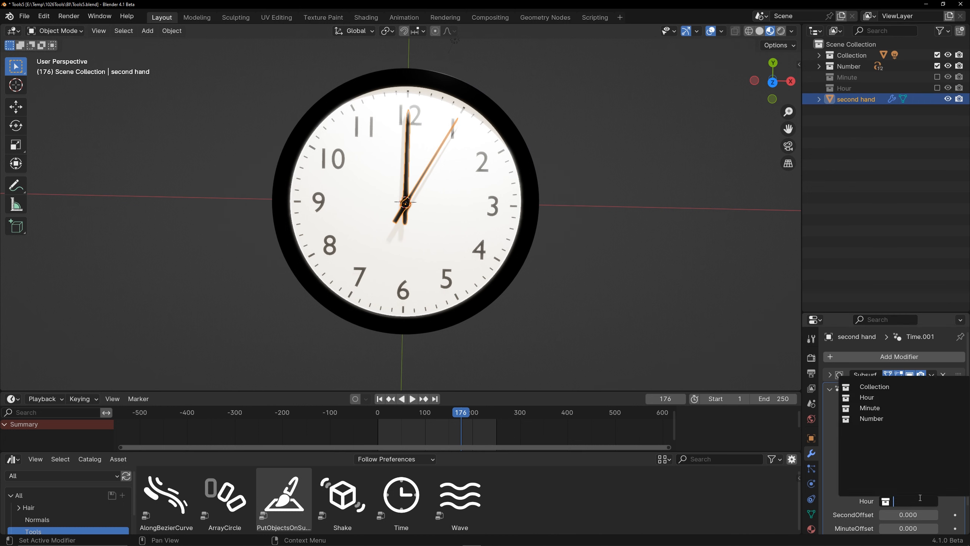
{"action": "left_click", "coordinate": [881, 398]}
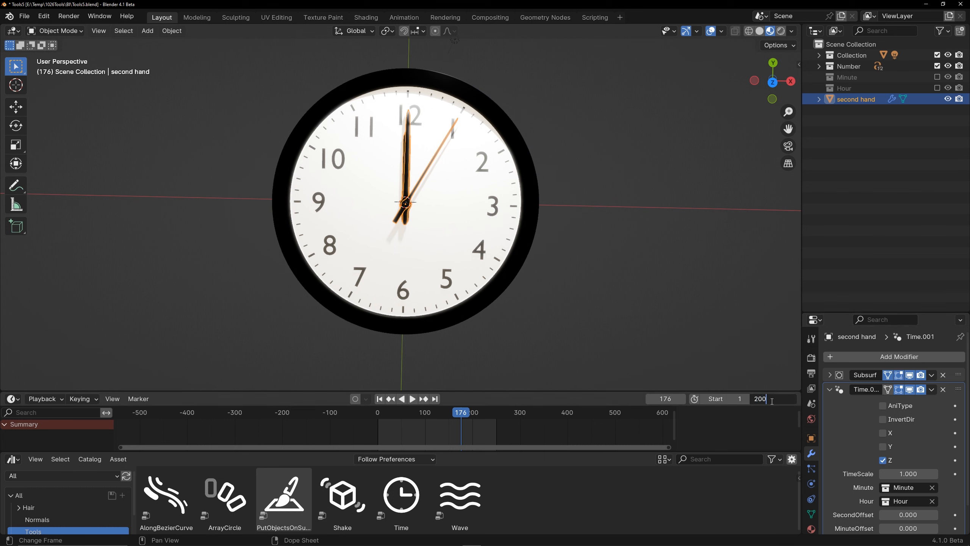
- Extend the timeline's end frame to 2000 and play the clock animation briefly
{"action": "type", "text": "0"}
{"action": "key", "text": "Return"}
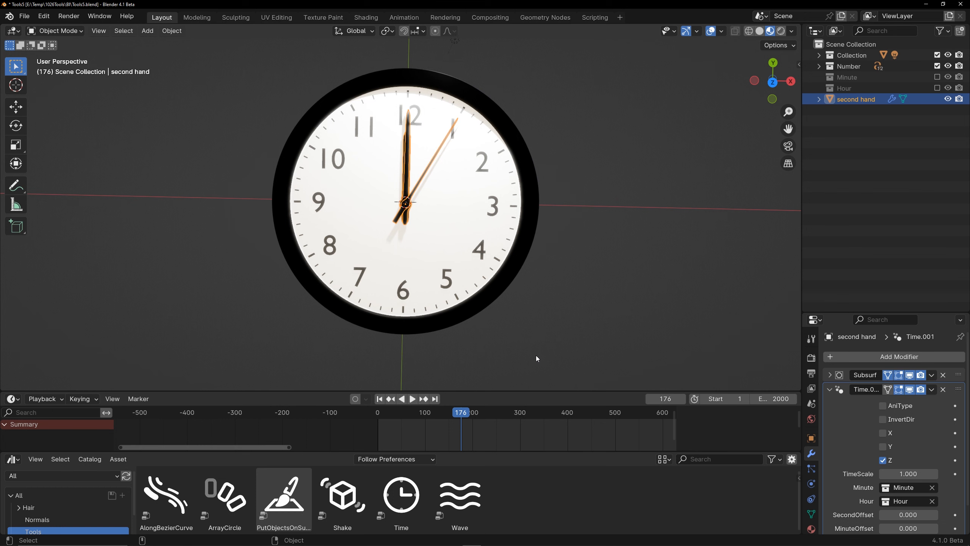
{"action": "key", "text": "space"}
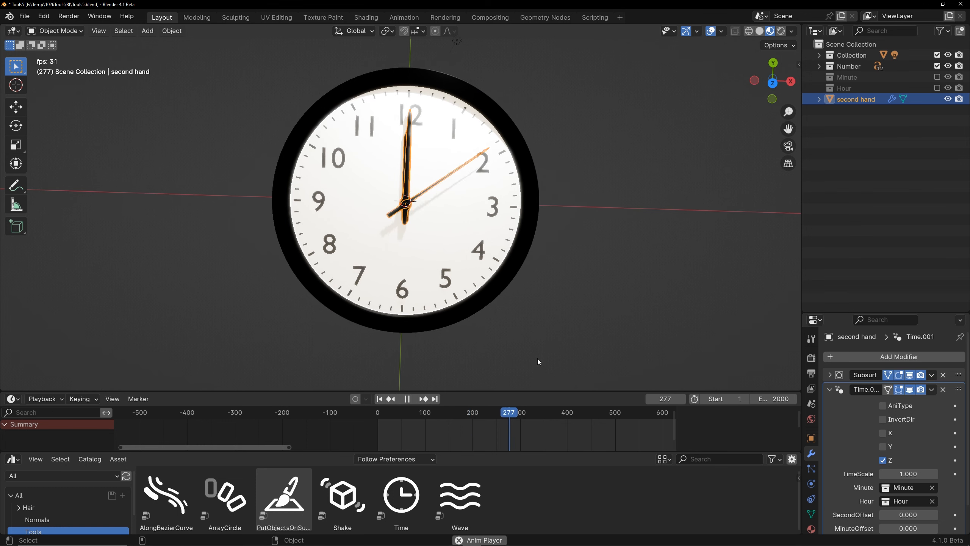
{"action": "key", "text": "space"}
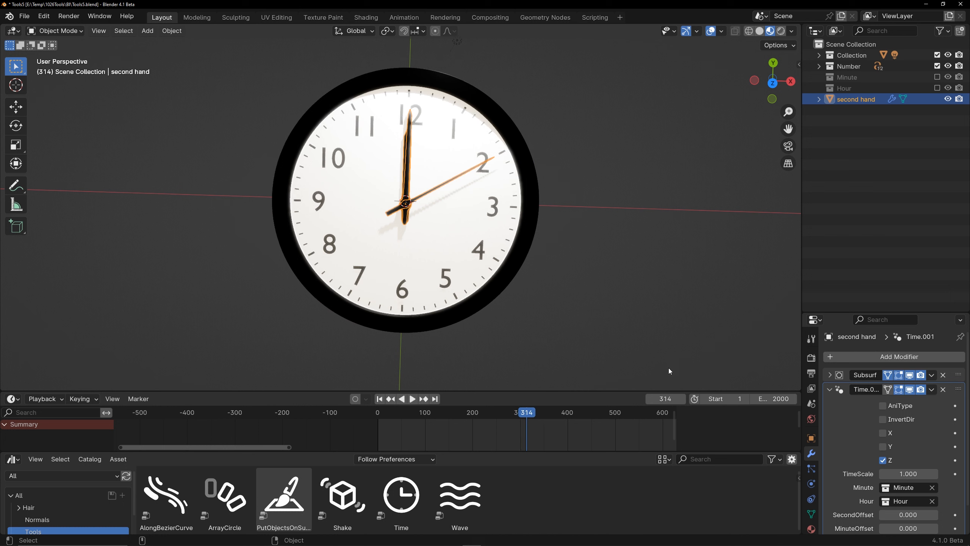
- Set the scene's output frame rate to 60 fps, return to the second hand's modifiers and start playback
{"action": "left_click", "coordinate": [810, 374]}
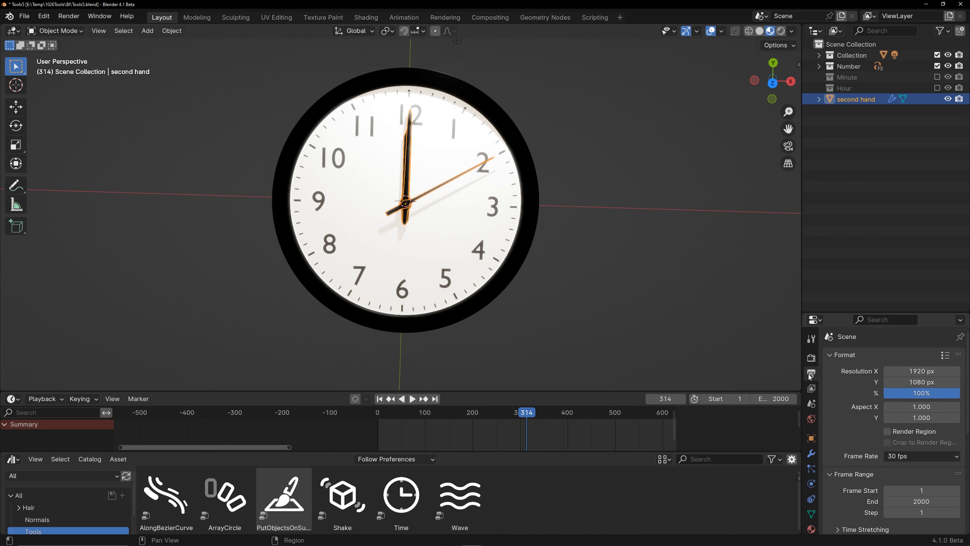
{"action": "left_click", "coordinate": [904, 457]}
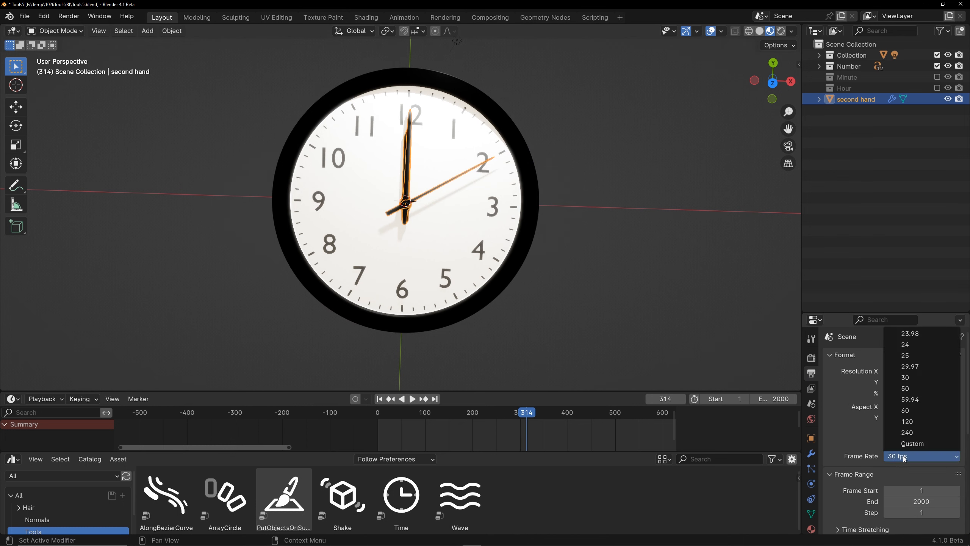
{"action": "left_click", "coordinate": [904, 411]}
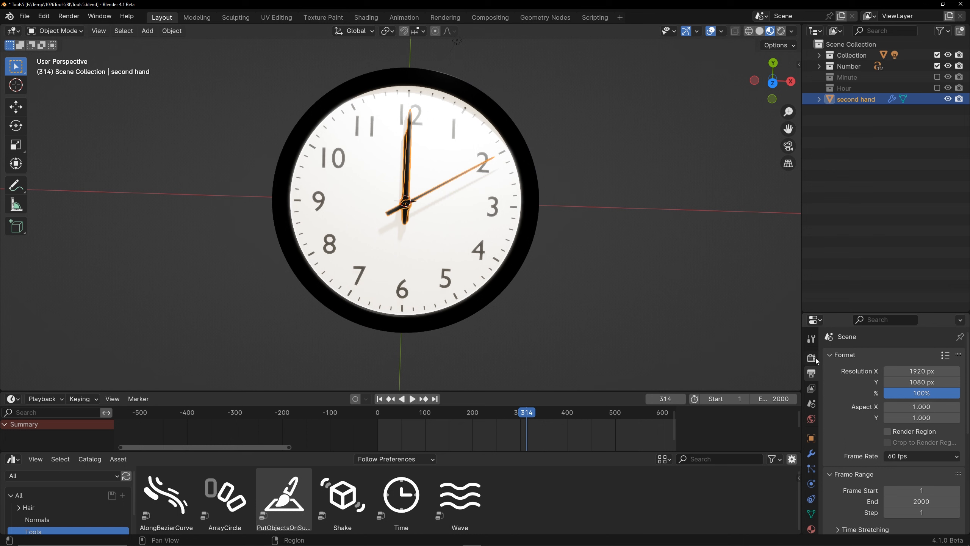
{"action": "left_click", "coordinate": [811, 456]}
{"action": "key", "text": "space"}
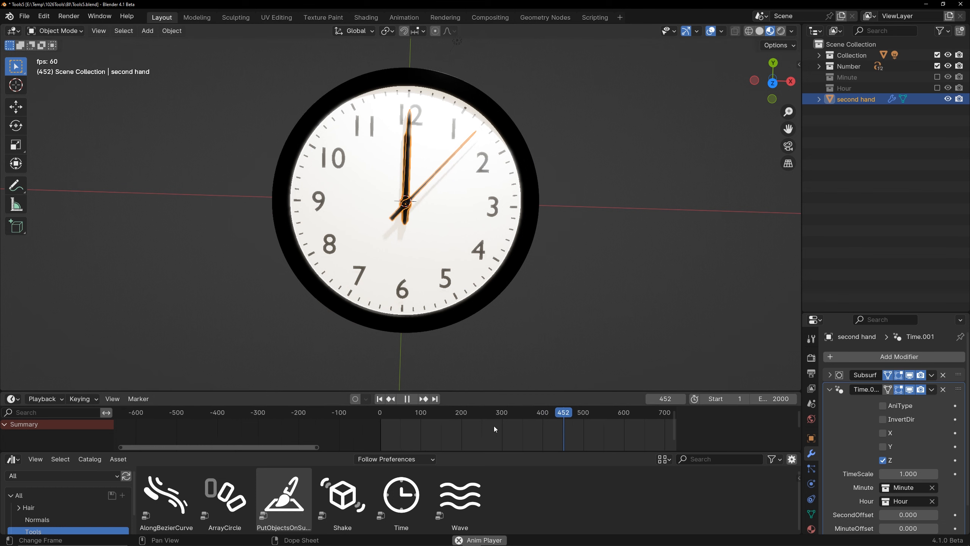
- Try TimeScale values of 10 and 79.310 on the second hand's Time modifier while the animation plays
{"action": "scroll", "coordinate": [494, 427], "scroll_direction": "down", "scroll_amount": 5}
{"action": "left_click", "coordinate": [903, 474]}
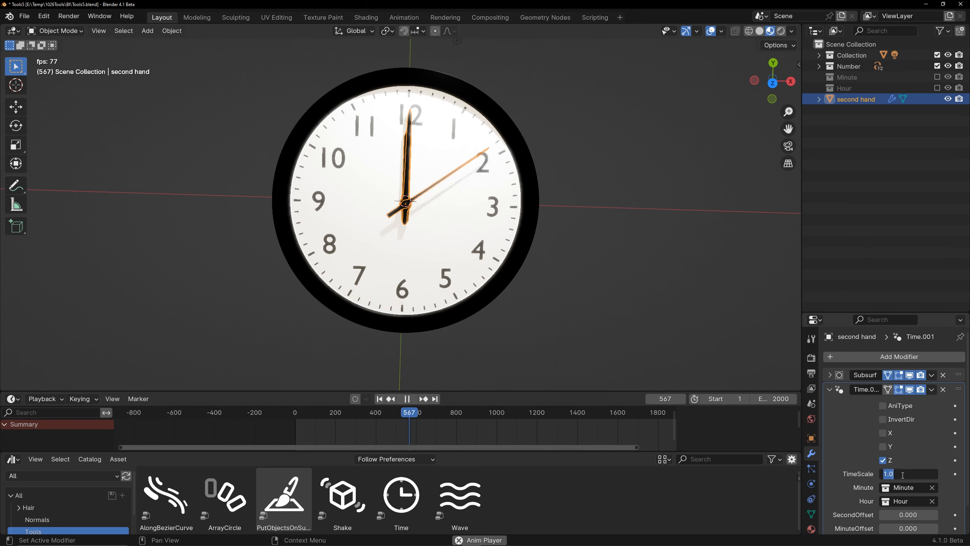
{"action": "type", "text": "10"}
{"action": "key", "text": "Return"}
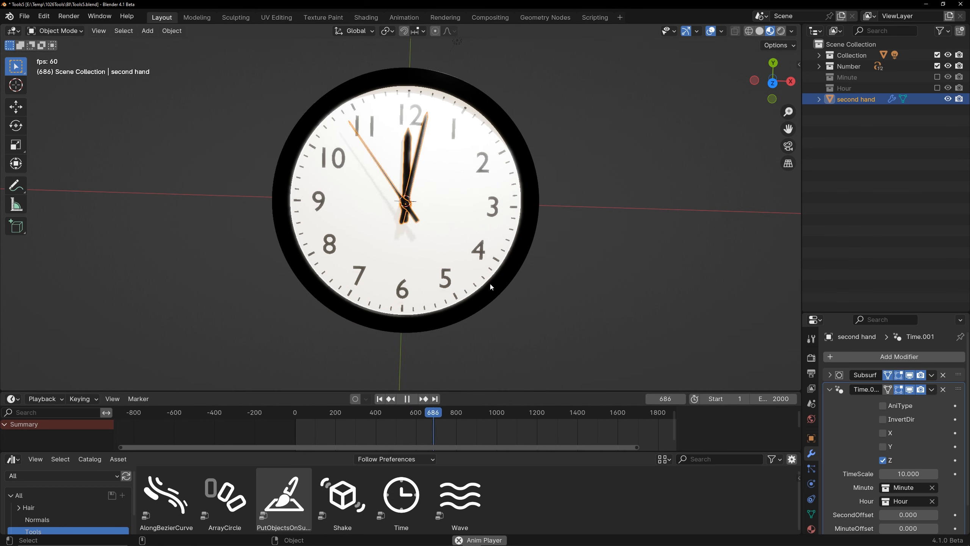
{"action": "middle_click_drag", "start_coordinate": [548, 322], "coordinate": [540, 310]}
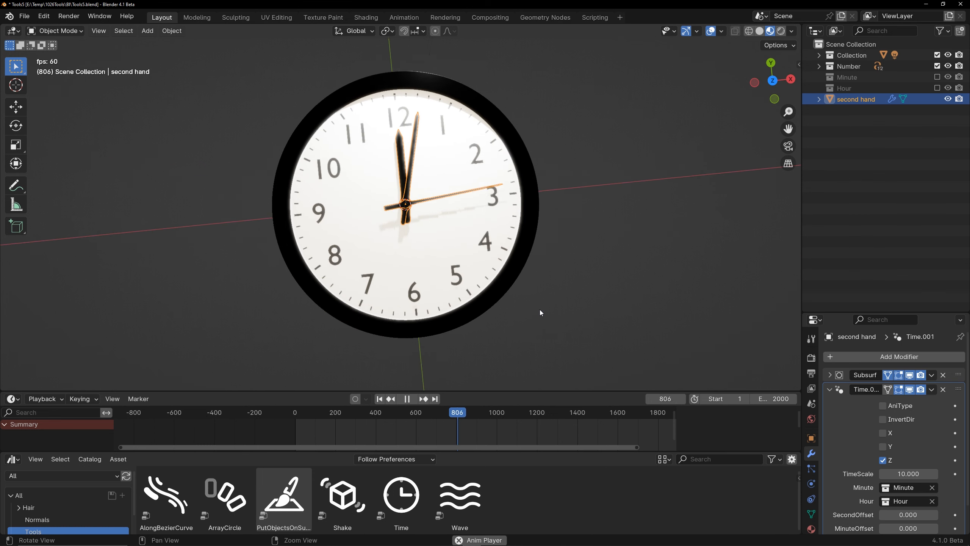
{"action": "left_click_drag", "start_coordinate": [901, 473], "coordinate": [967, 473]}
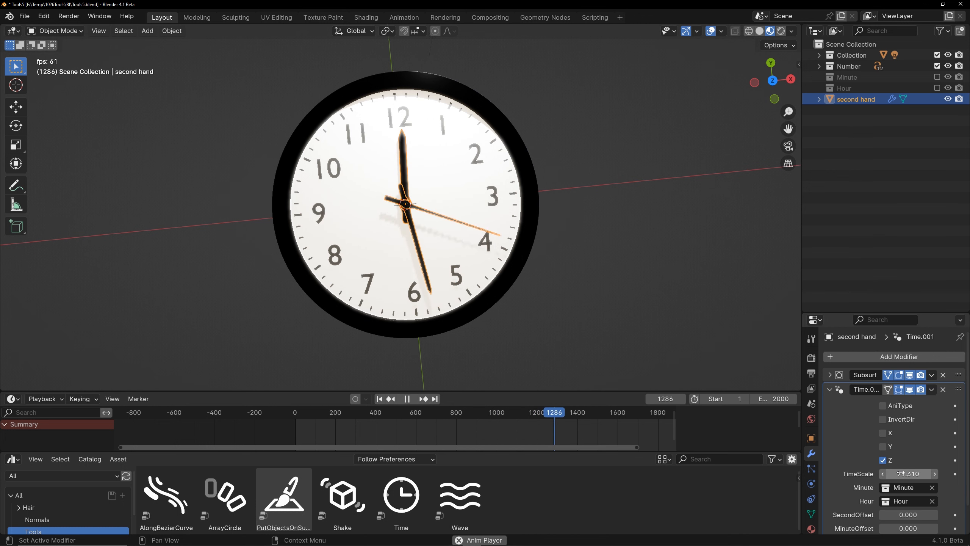
- Enable AniType on the Time modifier and set TimeScale to 1
{"action": "left_click", "coordinate": [882, 406]}
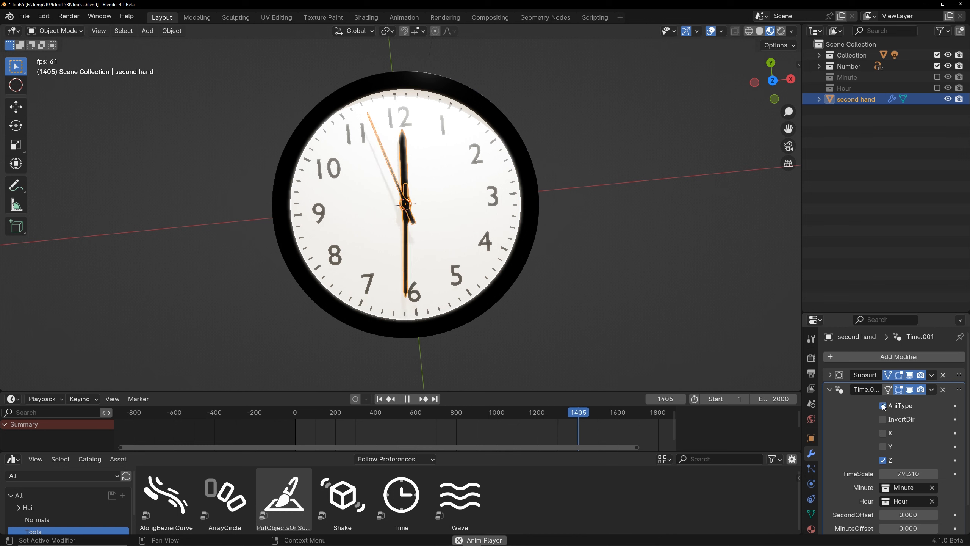
{"action": "left_click", "coordinate": [904, 471]}
{"action": "type", "text": "1"}
{"action": "key", "text": "Return"}
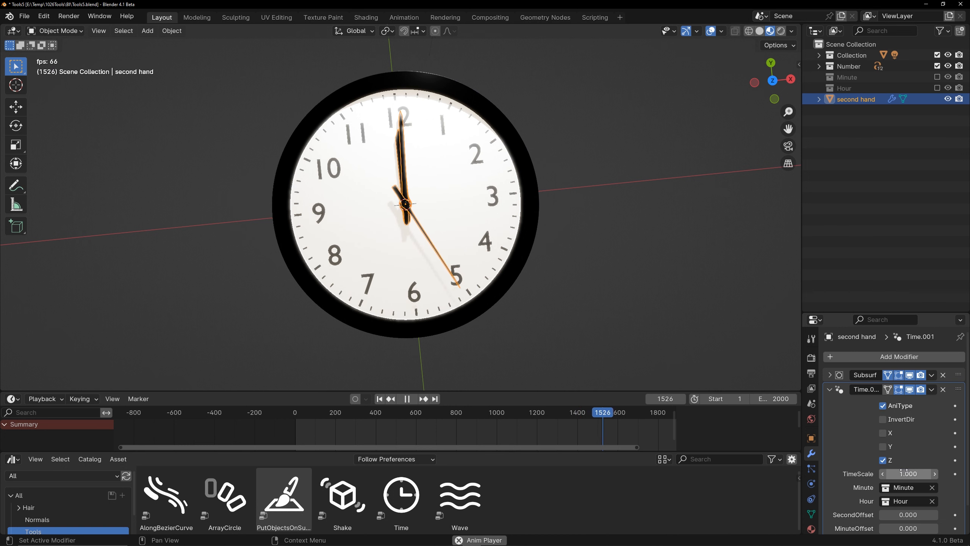
- Test the reversed hand direction by switching InvertDir on and off again, and stop playback
{"action": "left_click", "coordinate": [884, 419]}
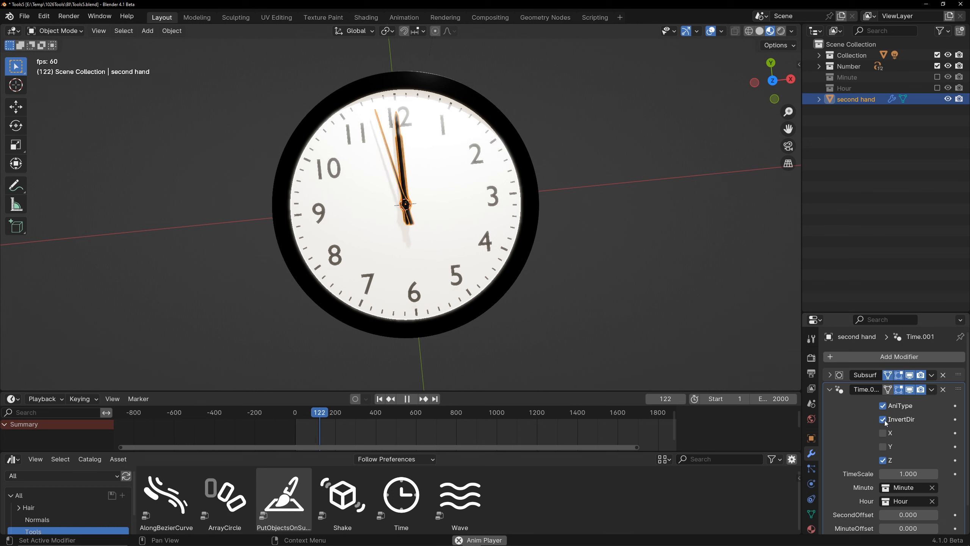
{"action": "left_click", "coordinate": [883, 420]}
{"action": "scroll", "coordinate": [890, 440], "scroll_direction": "down", "scroll_amount": 2}
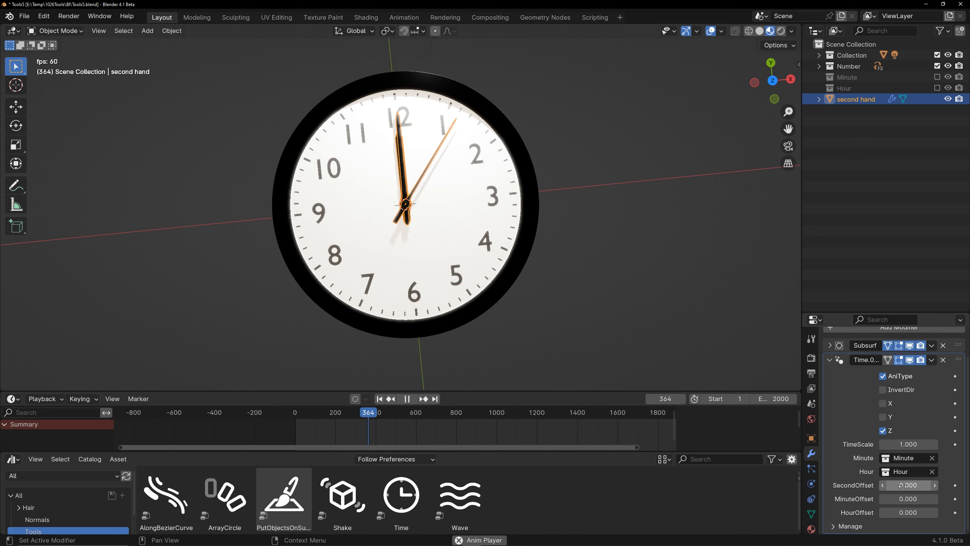
{"action": "key", "text": "space"}
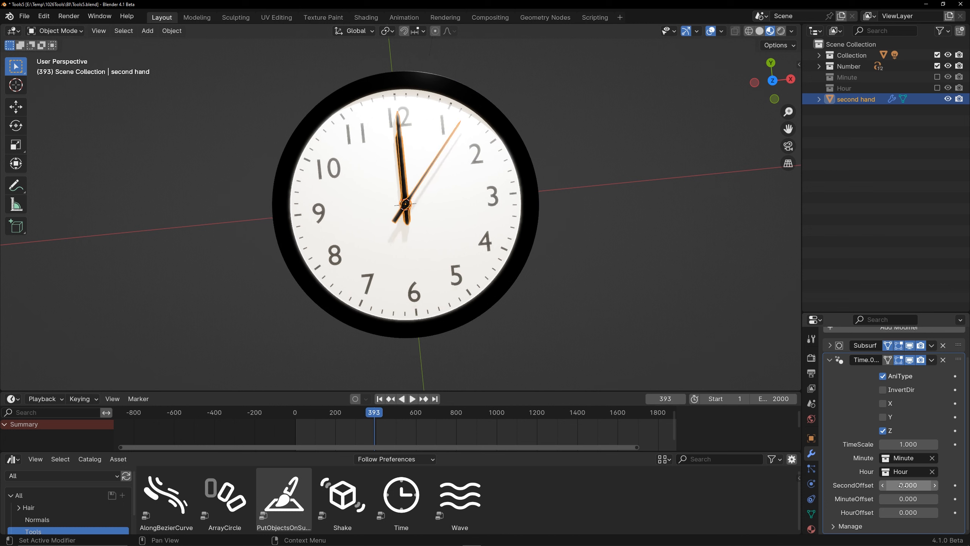
- Adjust the SecondOffset, MinuteOffset and HourOffset values on the second hand's Time modifier and play the animation
{"action": "left_click_drag", "start_coordinate": [908, 485], "coordinate": [876, 513]}
{"action": "key", "text": "space"}
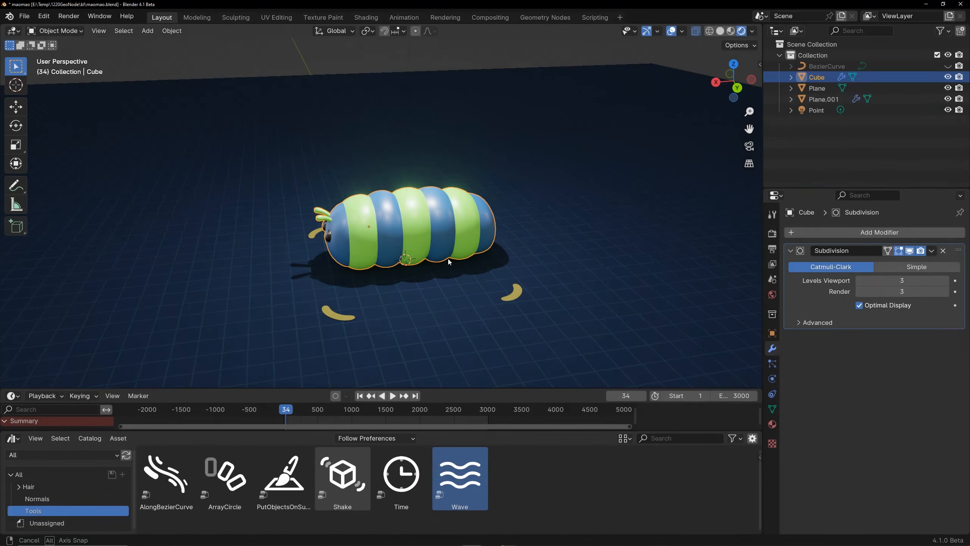
- Apply the Wave asset to the caterpillar body in the maomao scene and start playback
{"action": "mouse_move", "coordinate": [448, 259]}
{"action": "middle_mouse_down"}
{"action": "mouse_move", "coordinate": [469, 261]}
{"action": "mouse_move", "coordinate": [461, 264]}
{"action": "middle_mouse_up"}
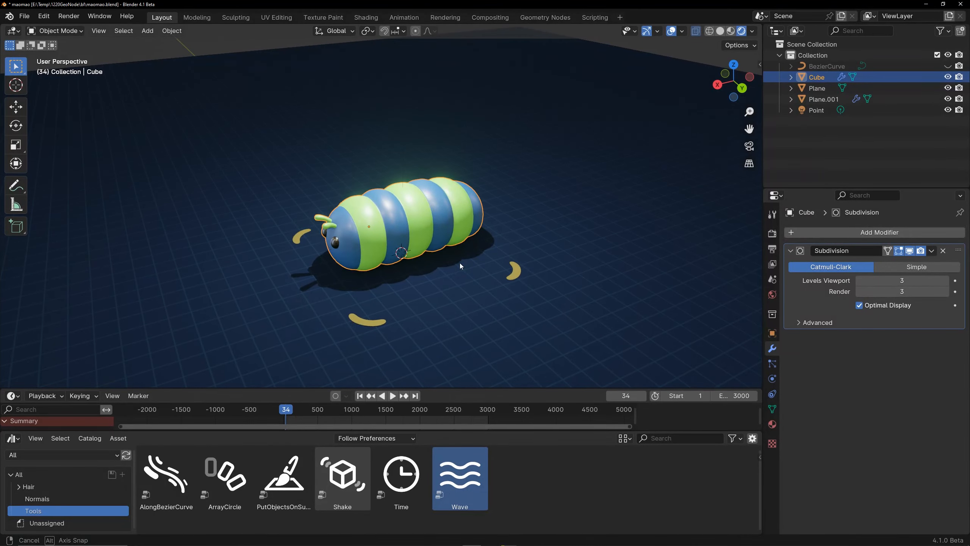
{"action": "left_click_drag", "start_coordinate": [460, 475], "coordinate": [401, 179]}
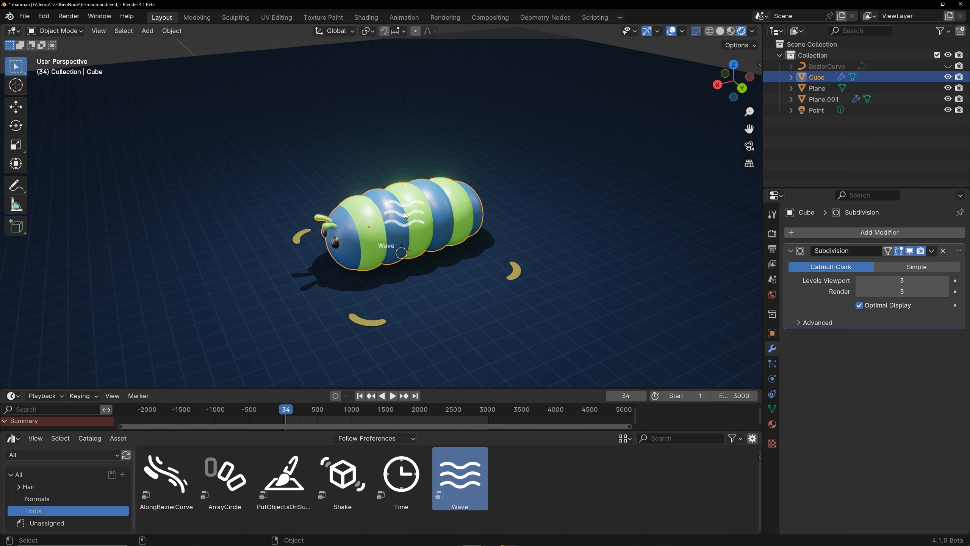
{"action": "left_click_drag", "start_coordinate": [406, 216], "coordinate": [412, 221]}
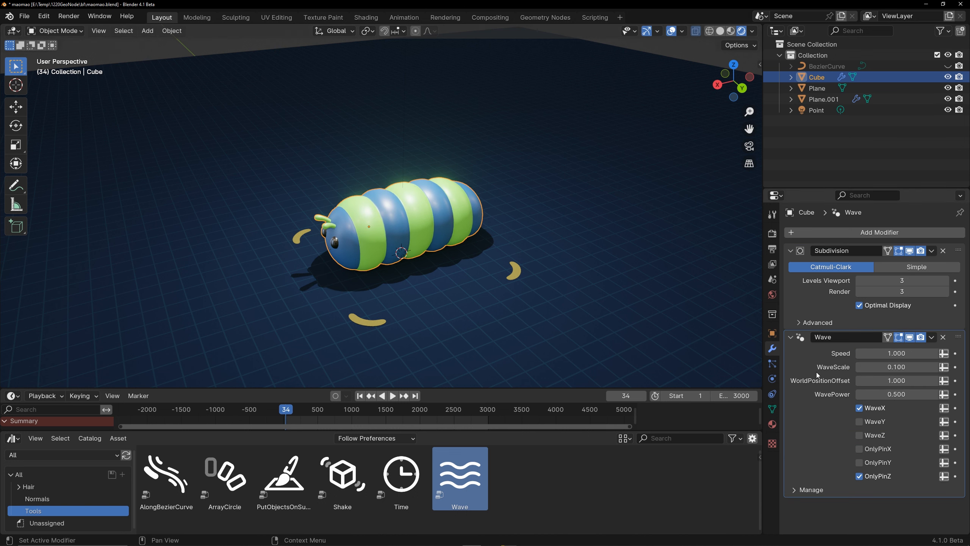
{"action": "key", "text": "space"}
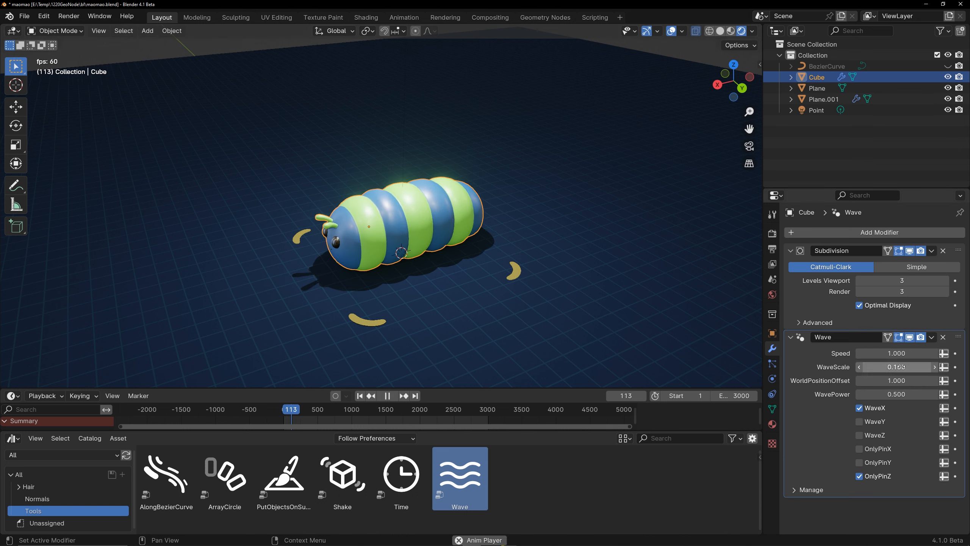
- Set the Wave modifier's Speed to 9.270, WaveScale to 0.240 and WorldPositionOffset to -9.330, pausing playback for the offset
{"action": "mouse_move", "coordinate": [890, 354]}
{"action": "left_mouse_down"}
{"action": "mouse_move", "coordinate": [931, 353]}
{"action": "mouse_move", "coordinate": [871, 367]}
{"action": "mouse_move", "coordinate": [890, 367]}
{"action": "left_mouse_up"}
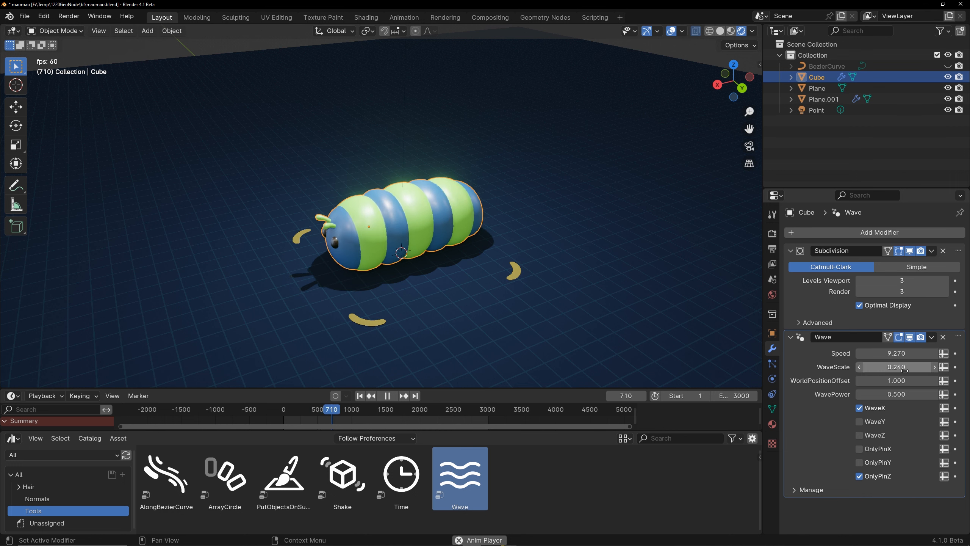
{"action": "key", "text": "space"}
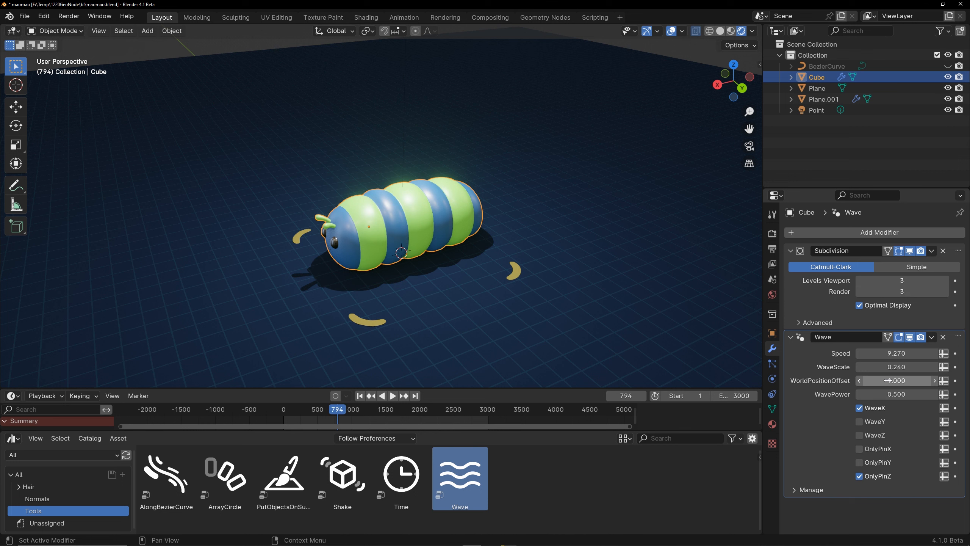
{"action": "left_click_drag", "start_coordinate": [888, 381], "coordinate": [910, 377]}
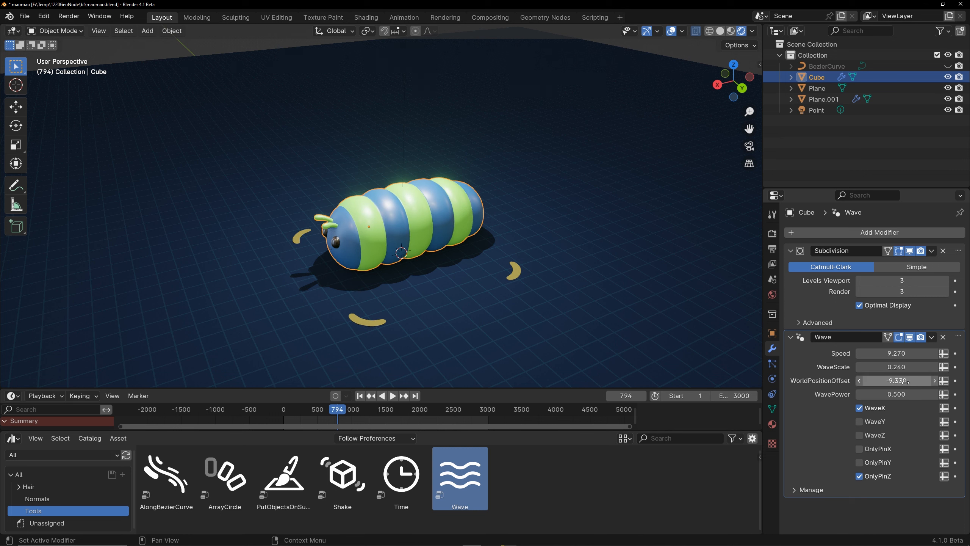
{"action": "key", "text": "space"}
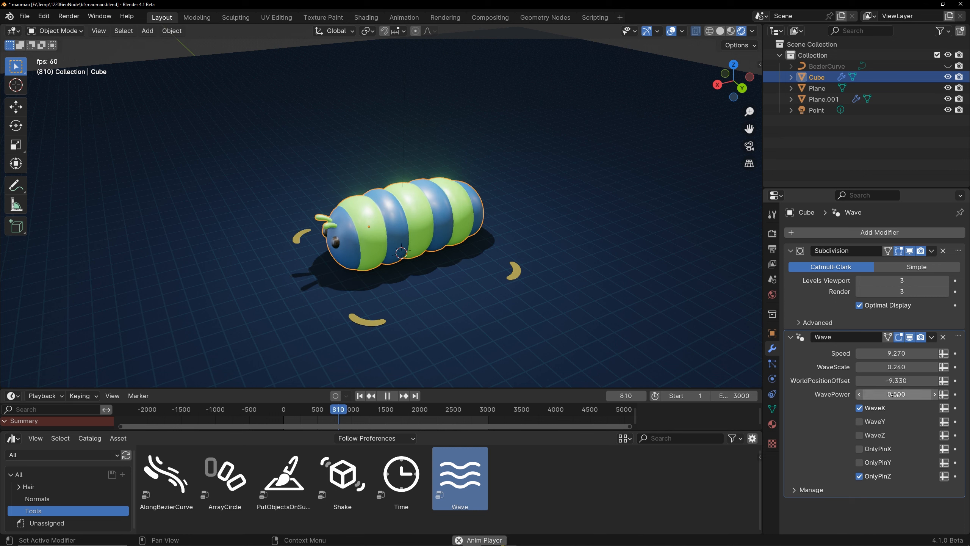
- Set the Wave modifier's Speed to 1 and WavePower to 1.840, viewing the caterpillar from the side
{"action": "left_click", "coordinate": [904, 354]}
{"action": "type", "text": "1"}
{"action": "key", "text": "Return"}
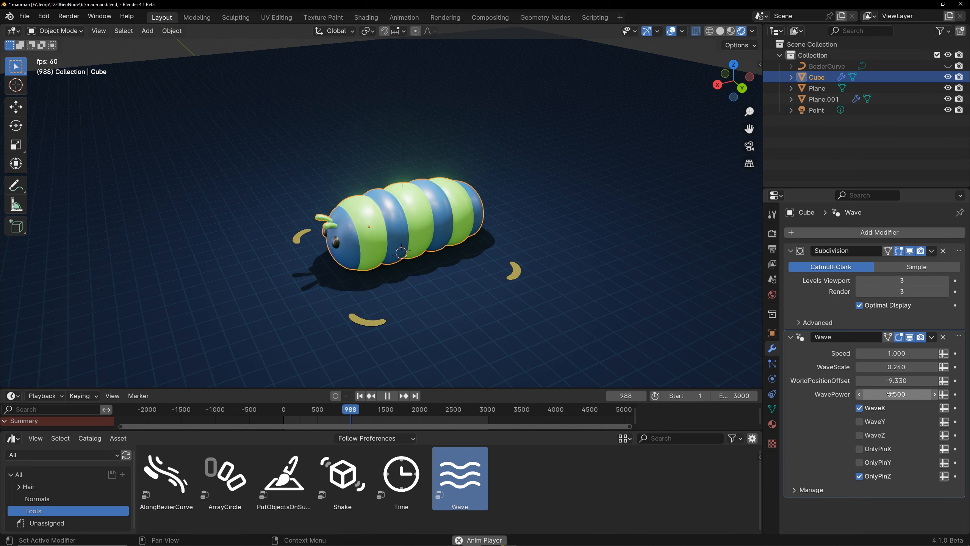
{"action": "mouse_move", "coordinate": [891, 394]}
{"action": "left_mouse_down"}
{"action": "mouse_move", "coordinate": [940, 395]}
{"action": "mouse_move", "coordinate": [898, 394]}
{"action": "left_mouse_up"}
{"action": "middle_click_drag", "start_coordinate": [576, 315], "coordinate": [438, 252]}
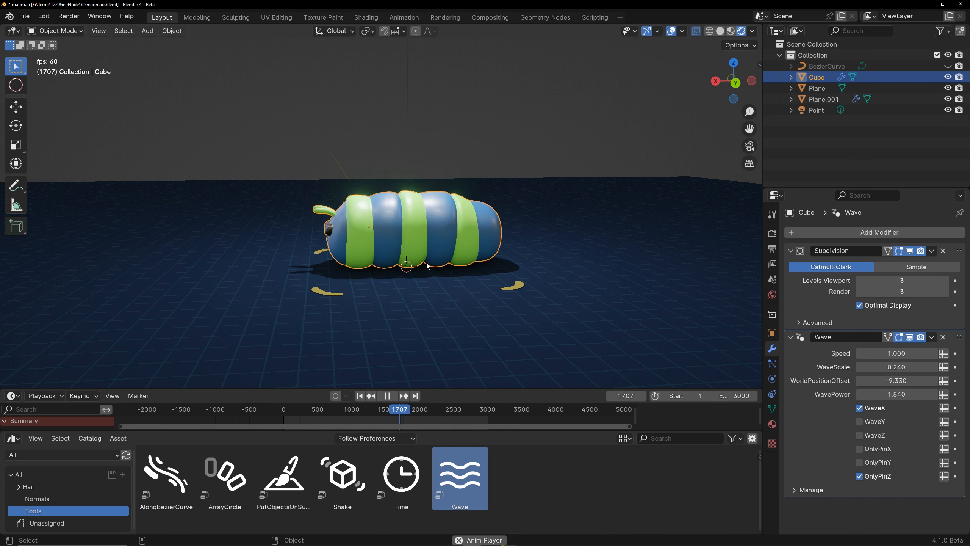
- Try the WaveX and WaveY direction options on the caterpillar's Wave modifier during playback
{"action": "left_click", "coordinate": [860, 408]}
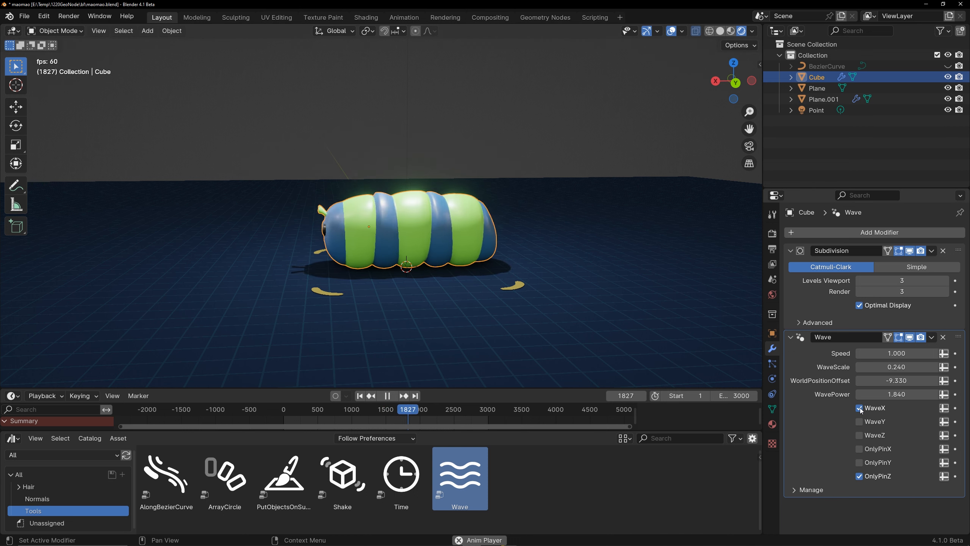
{"action": "left_click", "coordinate": [857, 421]}
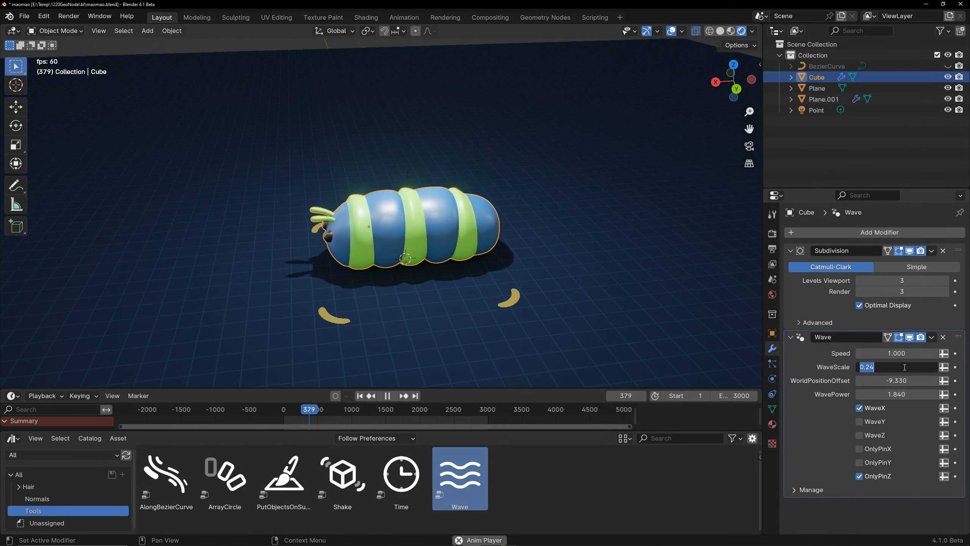
- Set the Wave modifier's WaveScale to 0.050 and Speed to 4
{"action": "left_click_drag", "start_coordinate": [904, 367], "coordinate": [875, 367]}
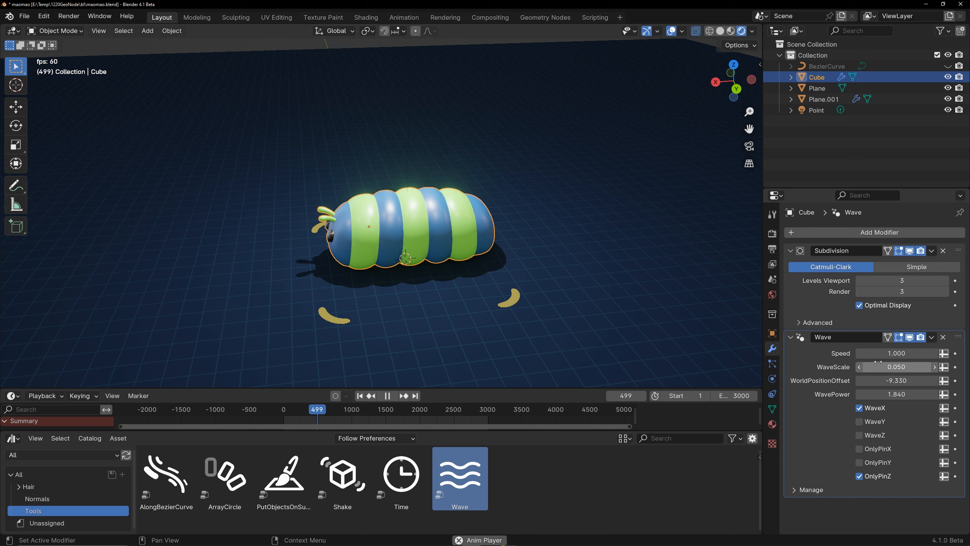
{"action": "left_click", "coordinate": [896, 353]}
{"action": "type", "text": "4"}
{"action": "key", "text": "Return"}
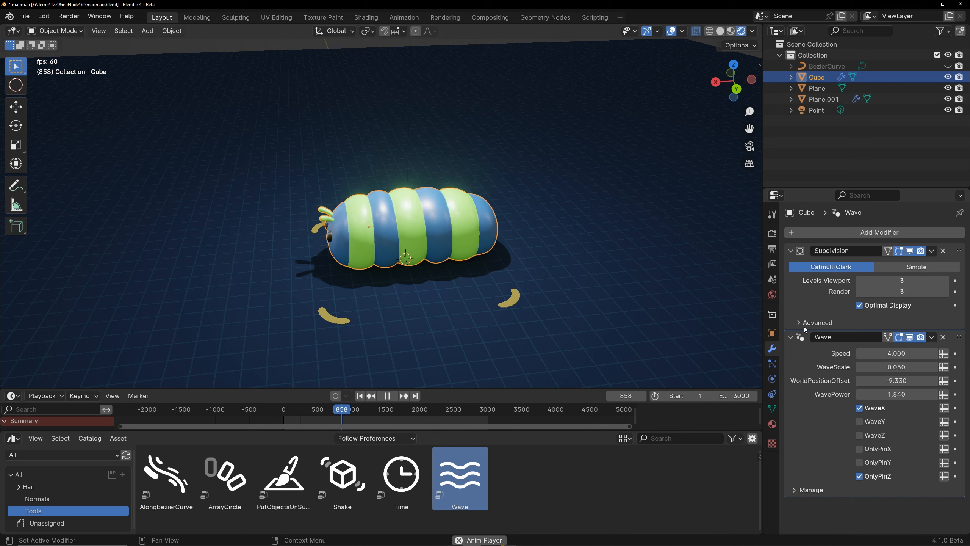
- Duplicate the caterpillar's Wave modifier and switch the copy from WaveX to WaveZ
{"action": "left_click", "coordinate": [791, 337]}
{"action": "left_click", "coordinate": [932, 339]}
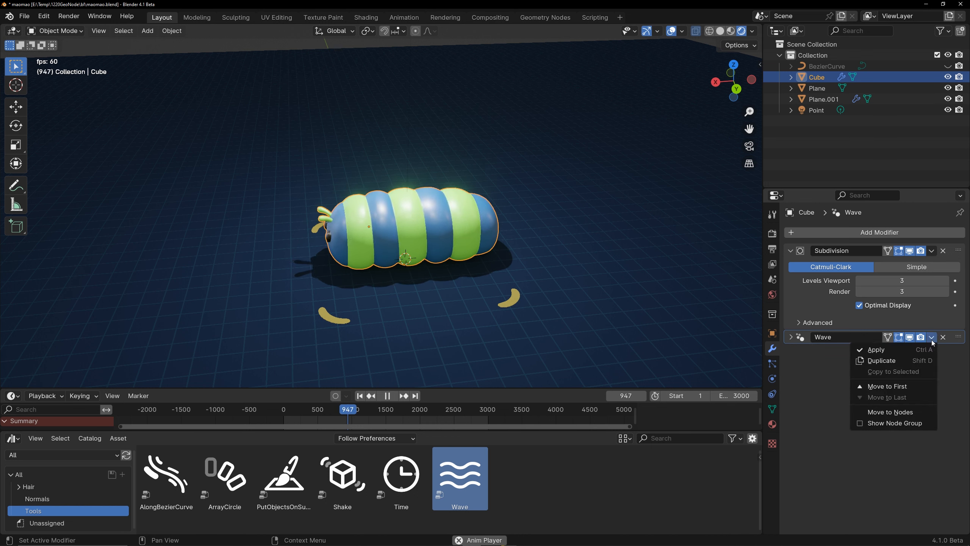
{"action": "left_click", "coordinate": [898, 359]}
{"action": "left_click", "coordinate": [789, 351]}
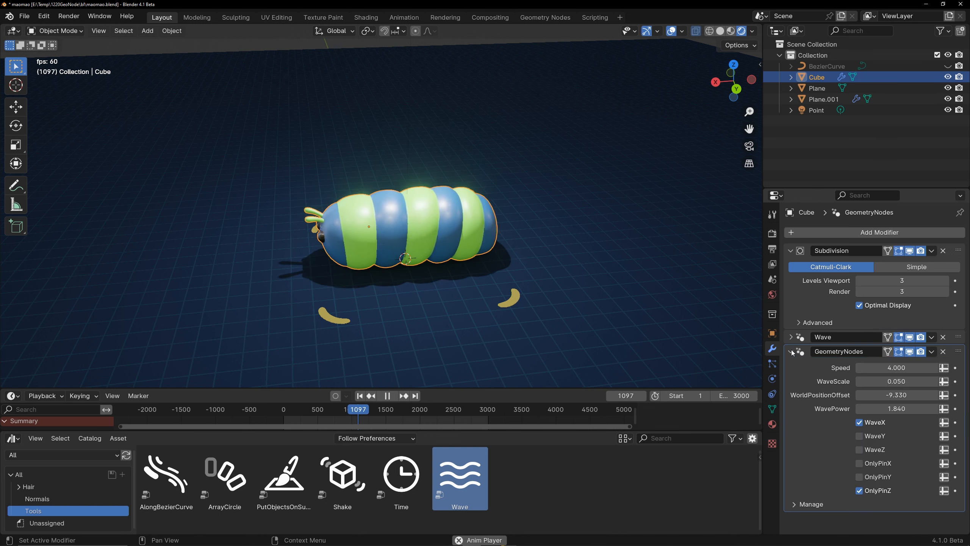
{"action": "left_click", "coordinate": [860, 422]}
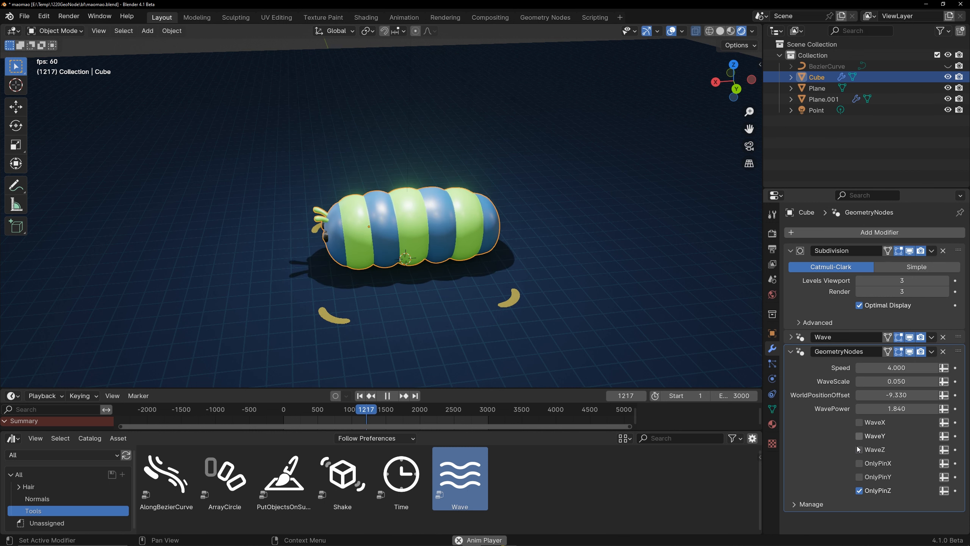
{"action": "left_click", "coordinate": [860, 449]}
{"action": "middle_click_drag", "start_coordinate": [596, 281], "coordinate": [571, 248]}
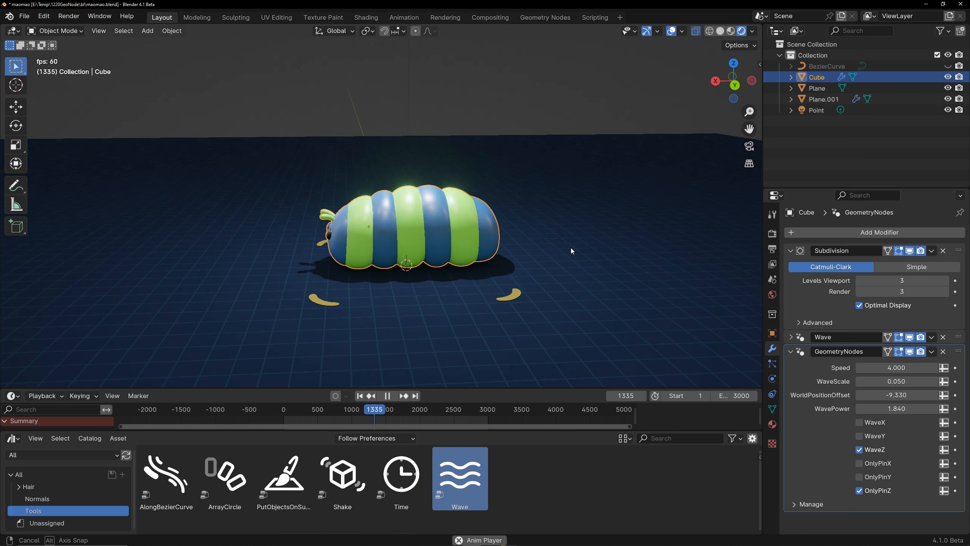
- Duplicate the WaveZ modifier and set the new copy to WaveX with OnlyPinX, turning off WaveZ and OnlyPinZ
{"action": "left_click", "coordinate": [791, 352]}
{"action": "left_click", "coordinate": [932, 352]}
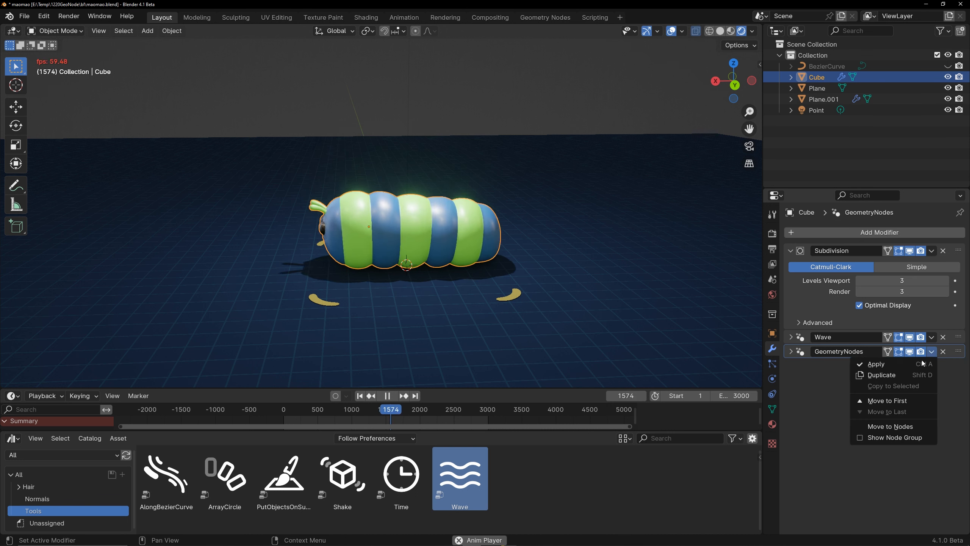
{"action": "left_click", "coordinate": [897, 374]}
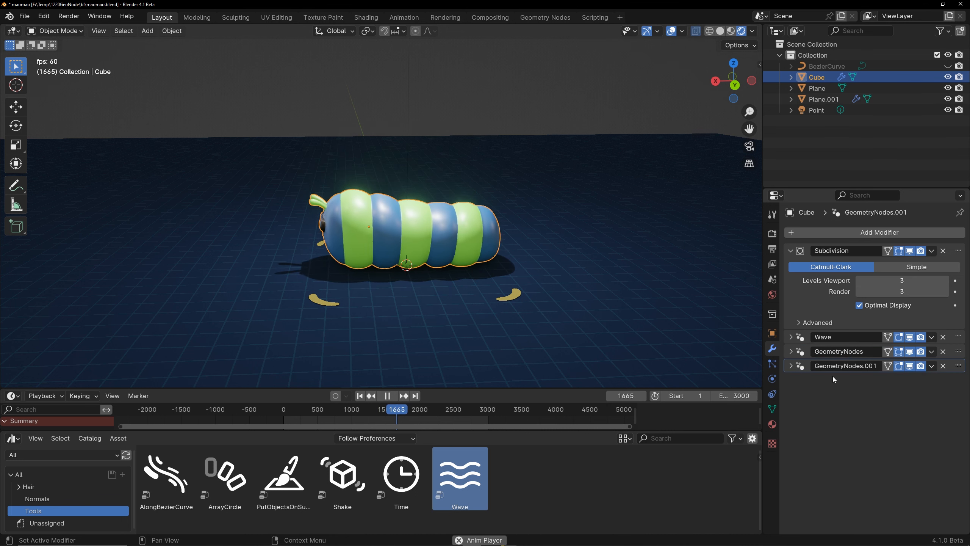
{"action": "left_click", "coordinate": [791, 366]}
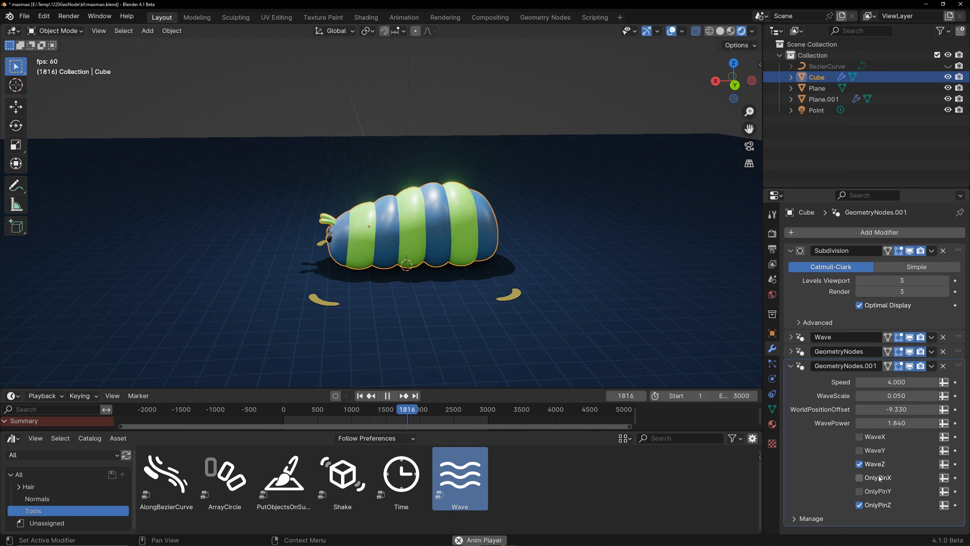
{"action": "left_click", "coordinate": [859, 505]}
{"action": "left_click", "coordinate": [859, 477]}
{"action": "left_click", "coordinate": [860, 464]}
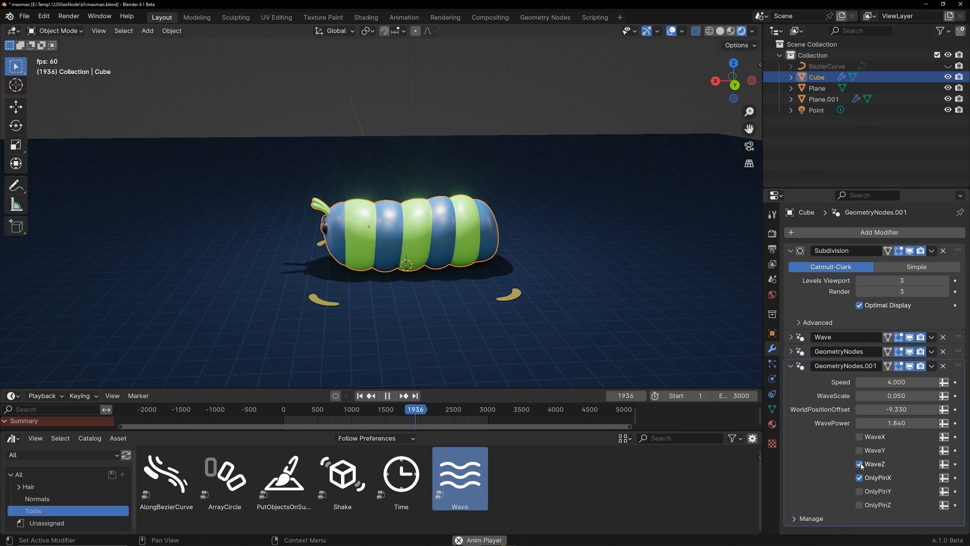
{"action": "left_click", "coordinate": [860, 437]}
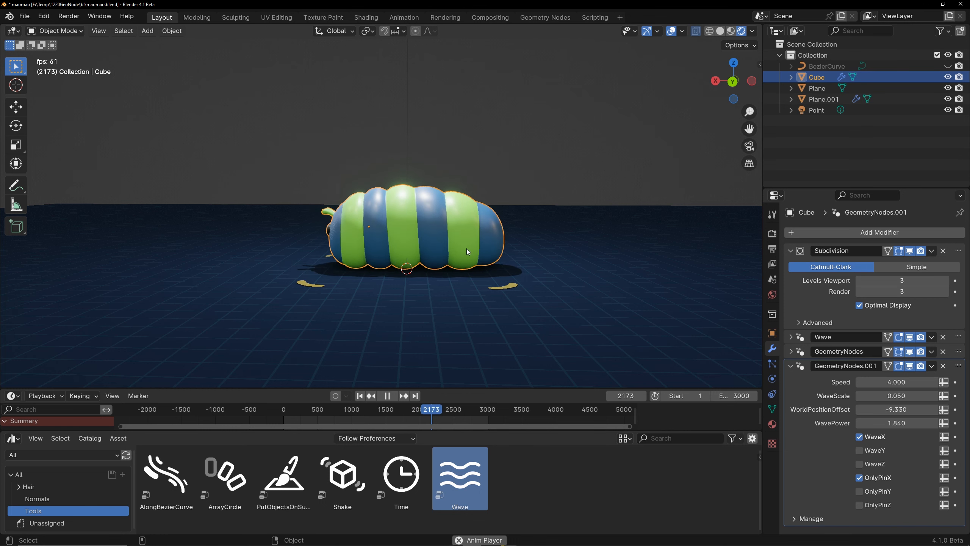
{"action": "middle_click_drag", "start_coordinate": [375, 274], "coordinate": [569, 357]}
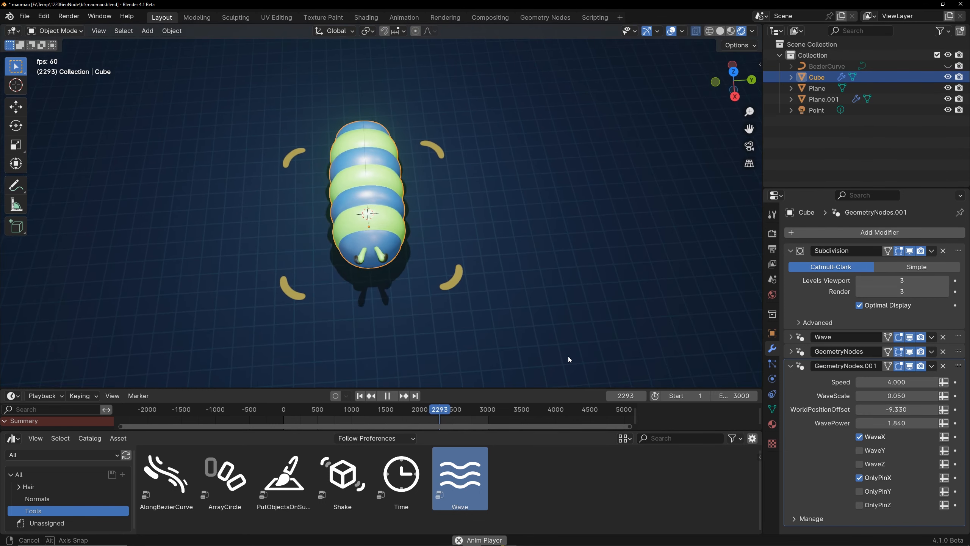
- Duplicate the modifier that uses OnlyPinX and switch the new copy from WaveX to WaveY
{"action": "left_click", "coordinate": [790, 367]}
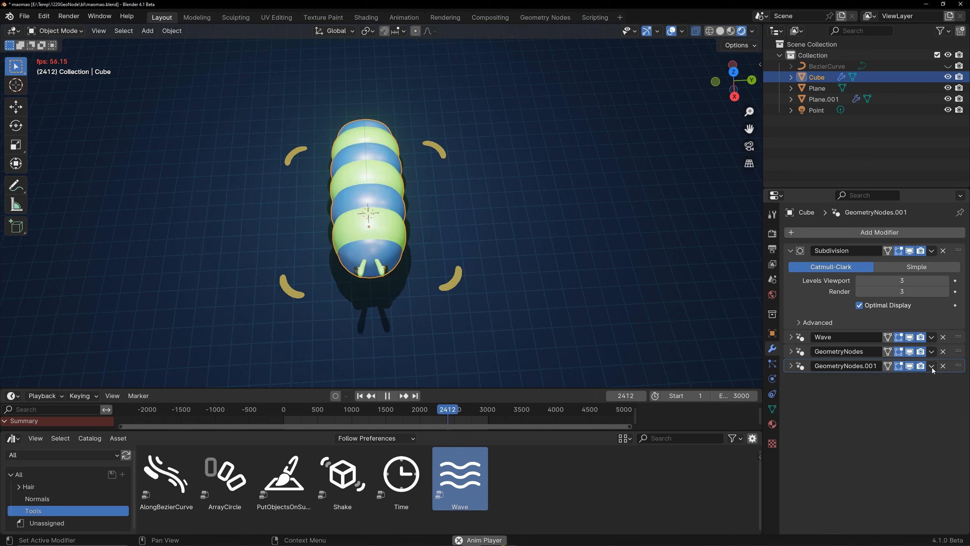
{"action": "left_click", "coordinate": [932, 366]}
{"action": "left_click", "coordinate": [901, 390]}
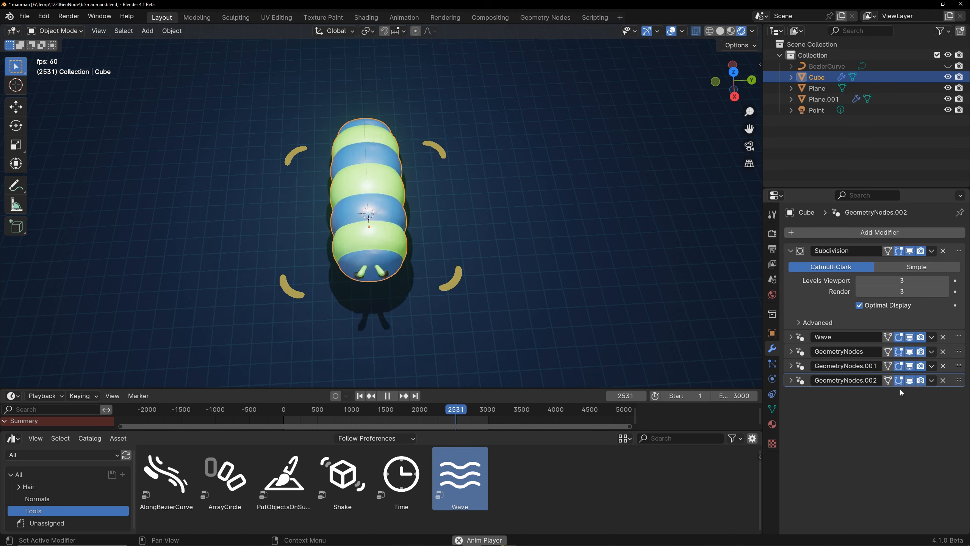
{"action": "left_click", "coordinate": [791, 380]}
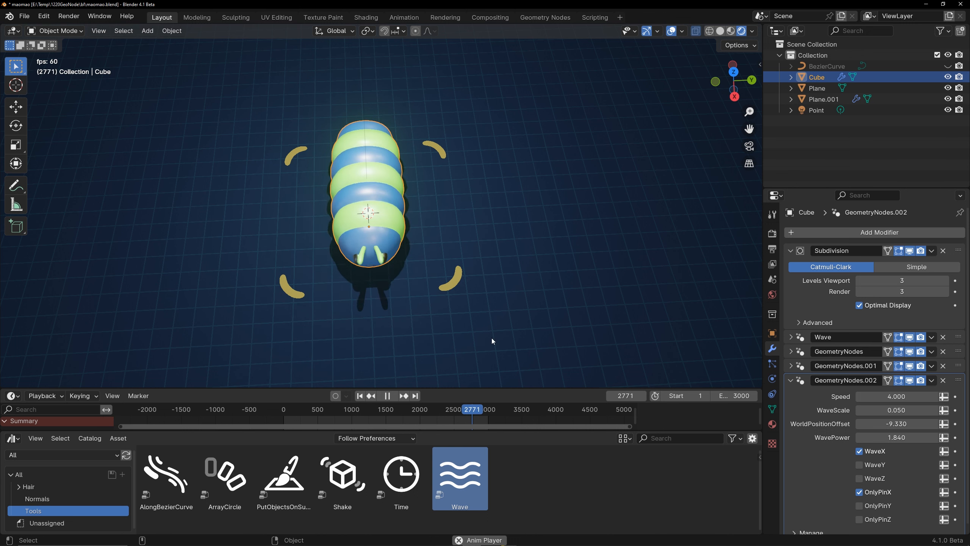
{"action": "left_click", "coordinate": [860, 452]}
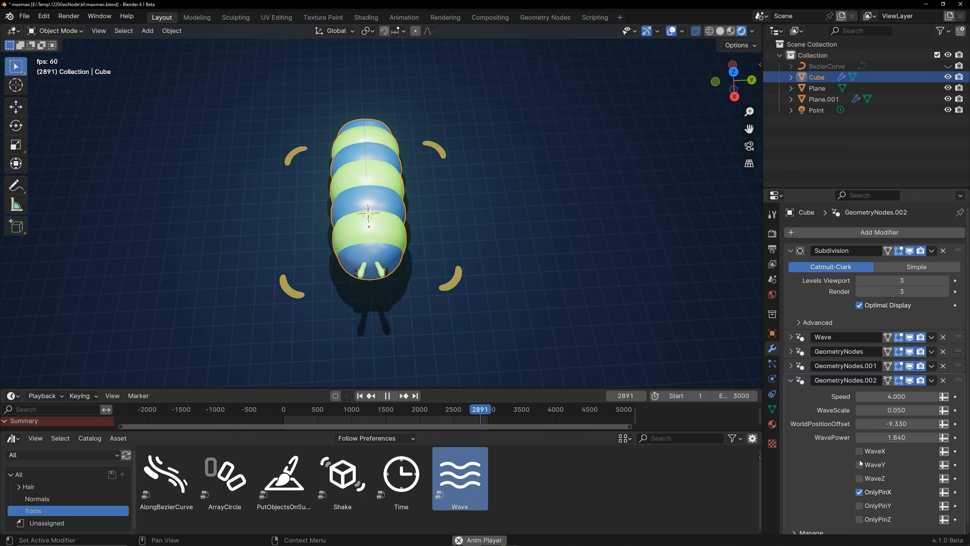
{"action": "left_click", "coordinate": [860, 464]}
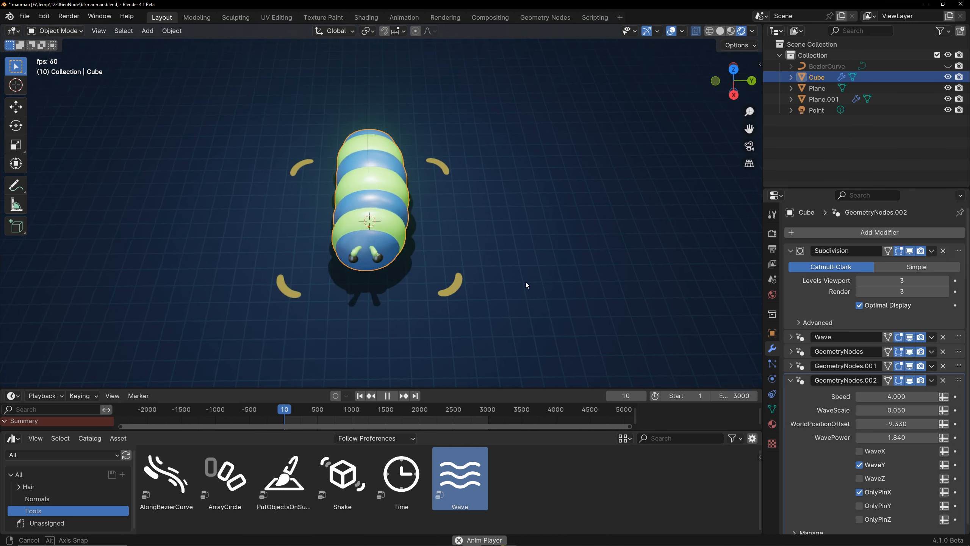
- Set the WaveY modifier's Speed to 2 and WavePower to 4.140, viewing the caterpillar from the front and side
{"action": "left_click", "coordinate": [910, 398]}
{"action": "type", "text": "2"}
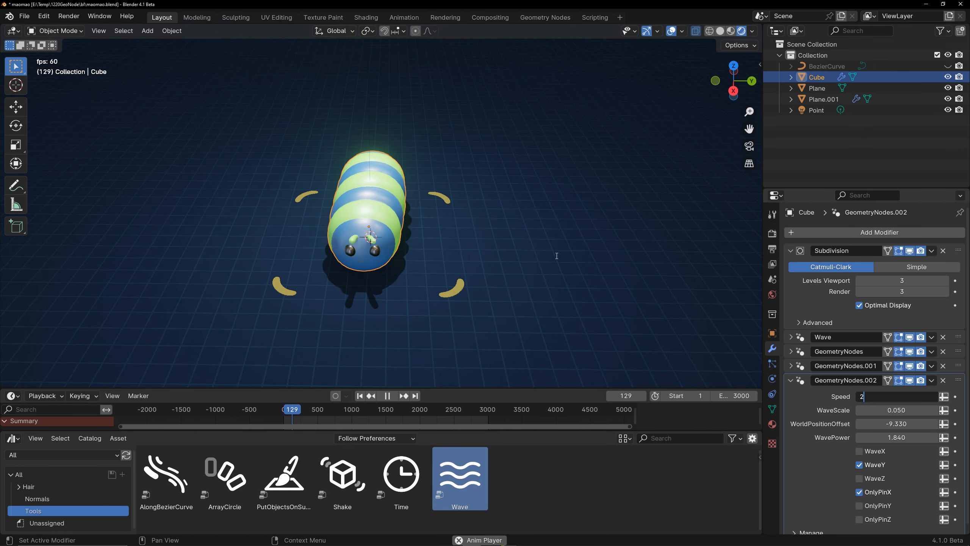
{"action": "key", "text": "Return"}
{"action": "middle_click_drag", "start_coordinate": [517, 292], "coordinate": [522, 241]}
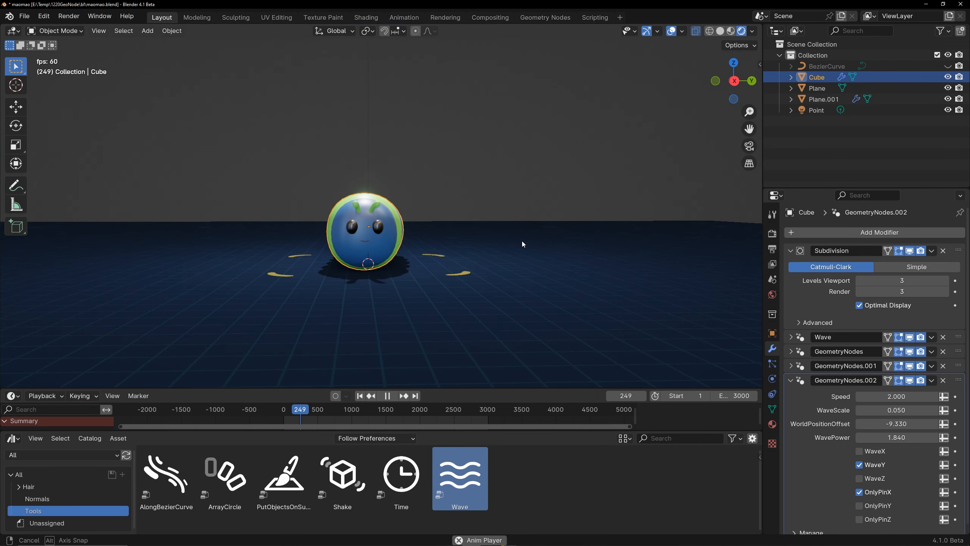
{"action": "left_click_drag", "start_coordinate": [899, 442], "coordinate": [948, 442]}
{"action": "middle_click_drag", "start_coordinate": [481, 272], "coordinate": [366, 324]}
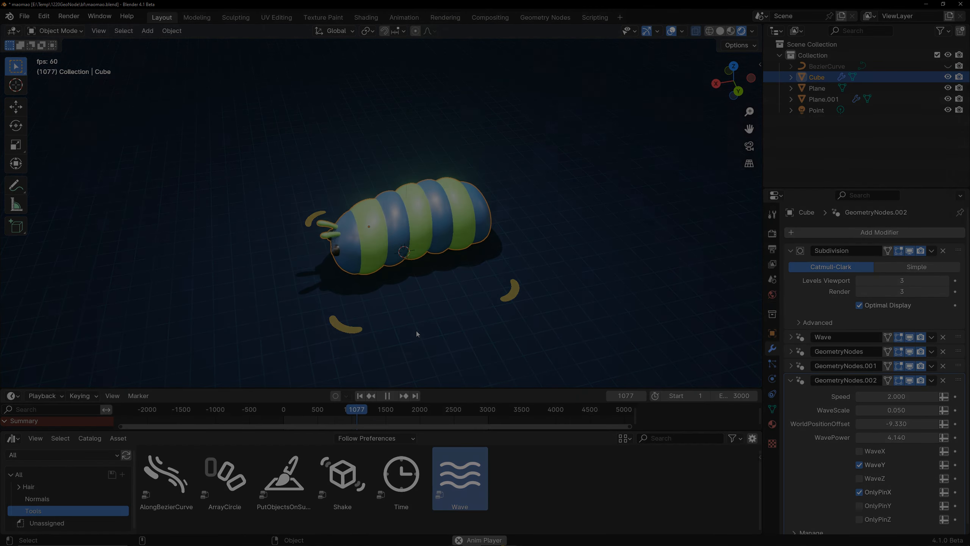